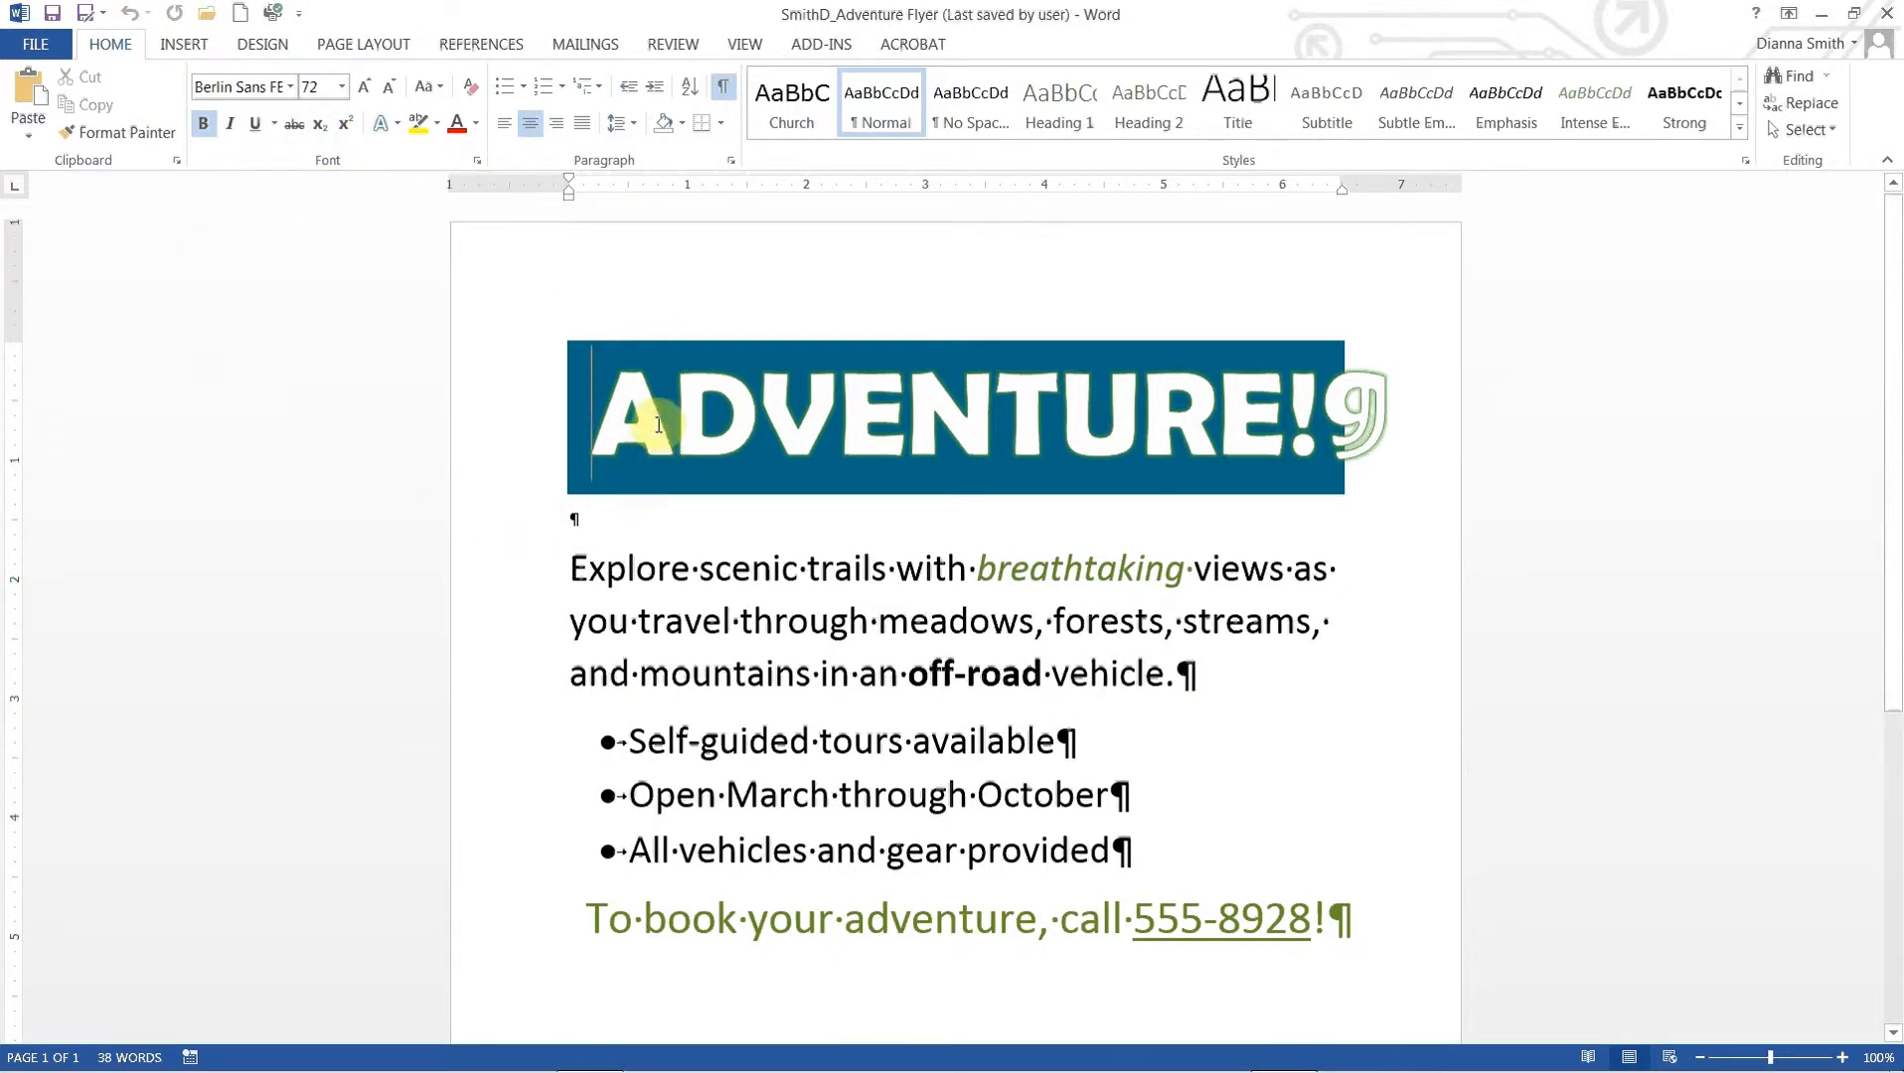
# Center the blank paragraph below the ADVENTURE! heading and start inserting a picture from file there
pyautogui.click(615, 524)
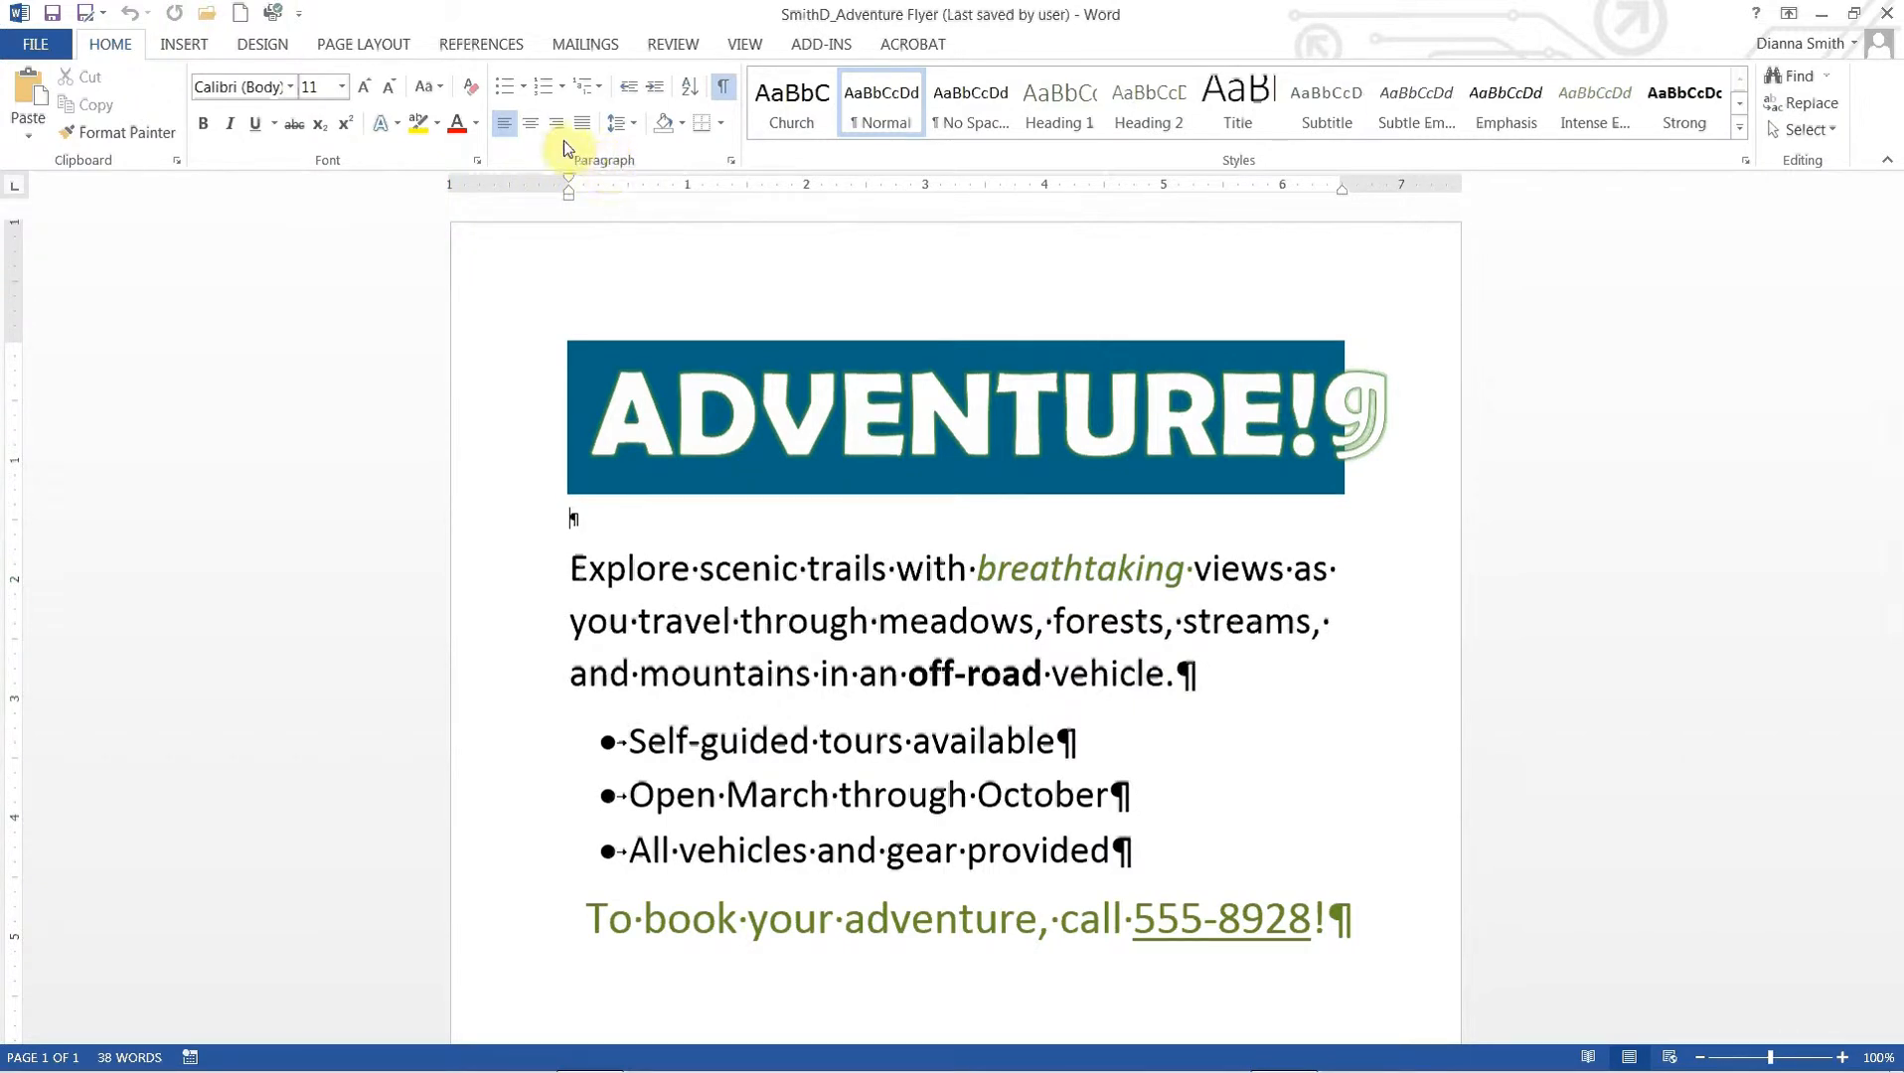
pyautogui.click(532, 125)
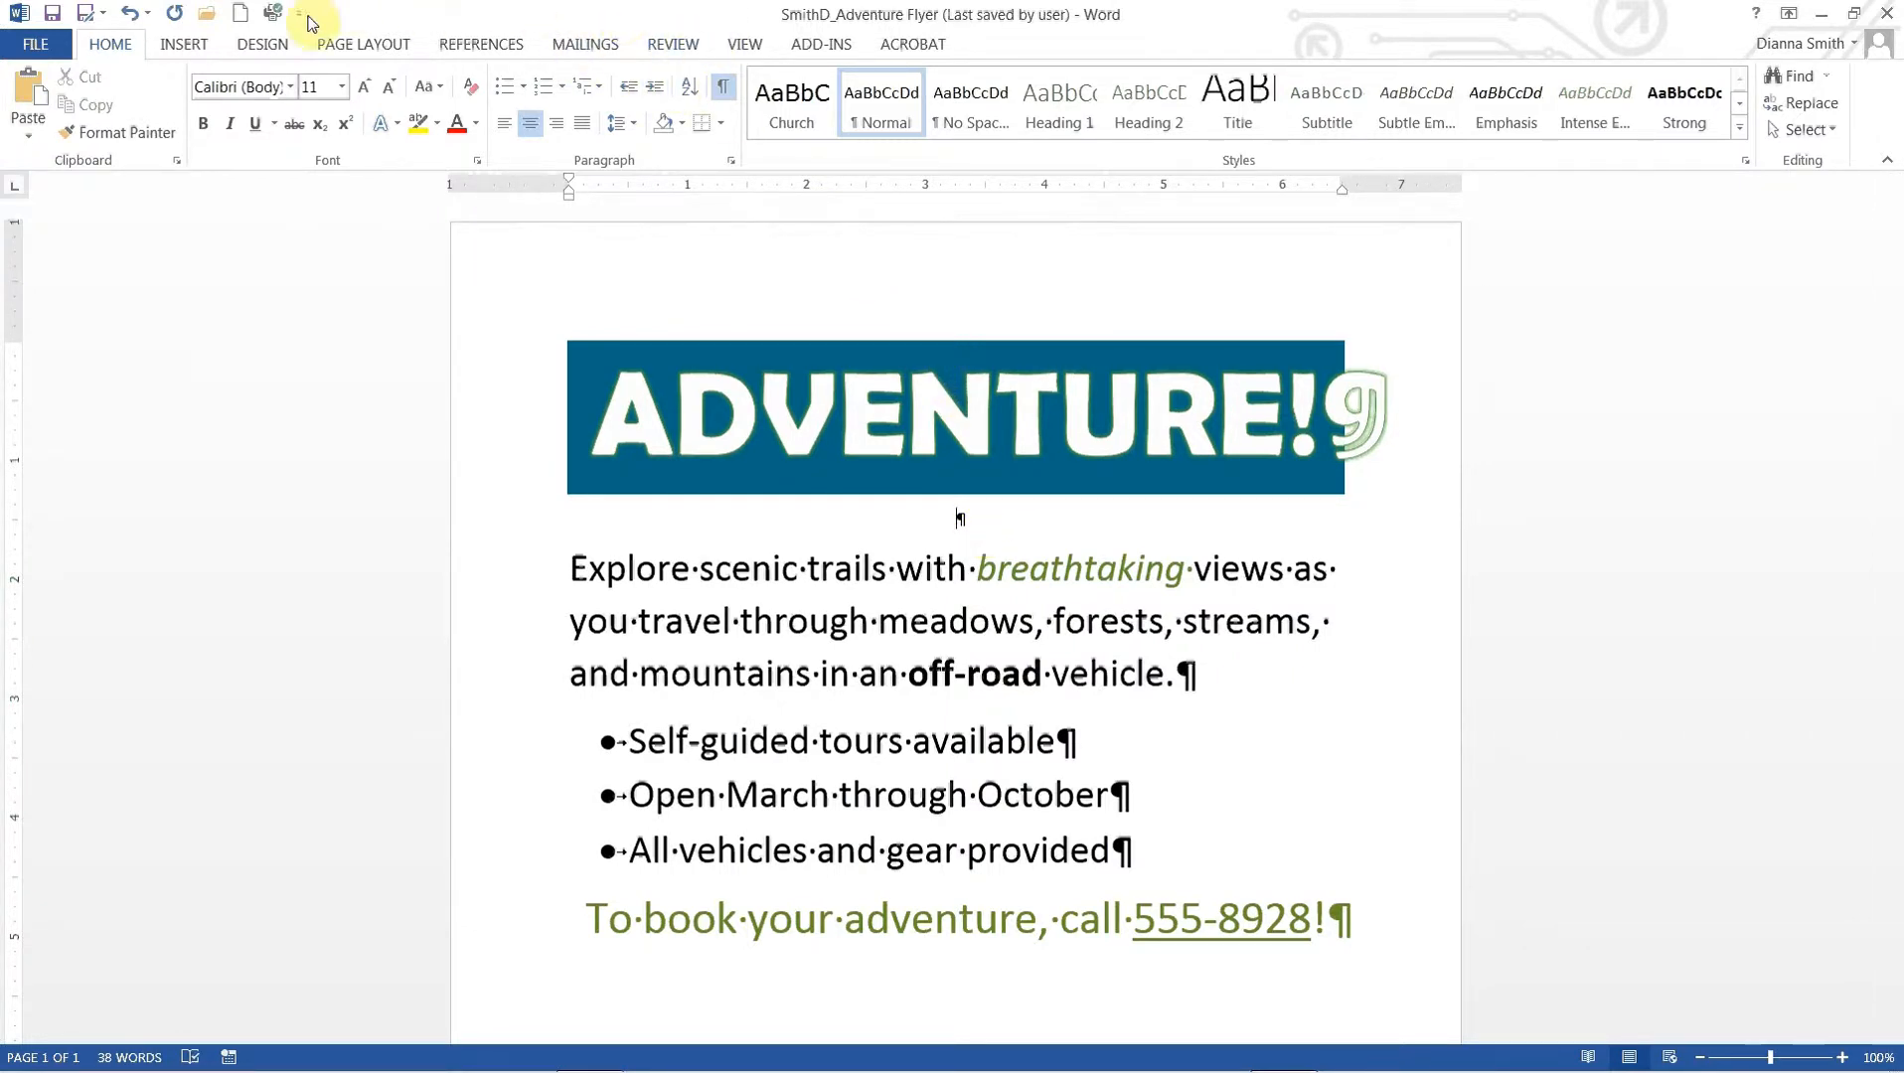
pyautogui.click(186, 44)
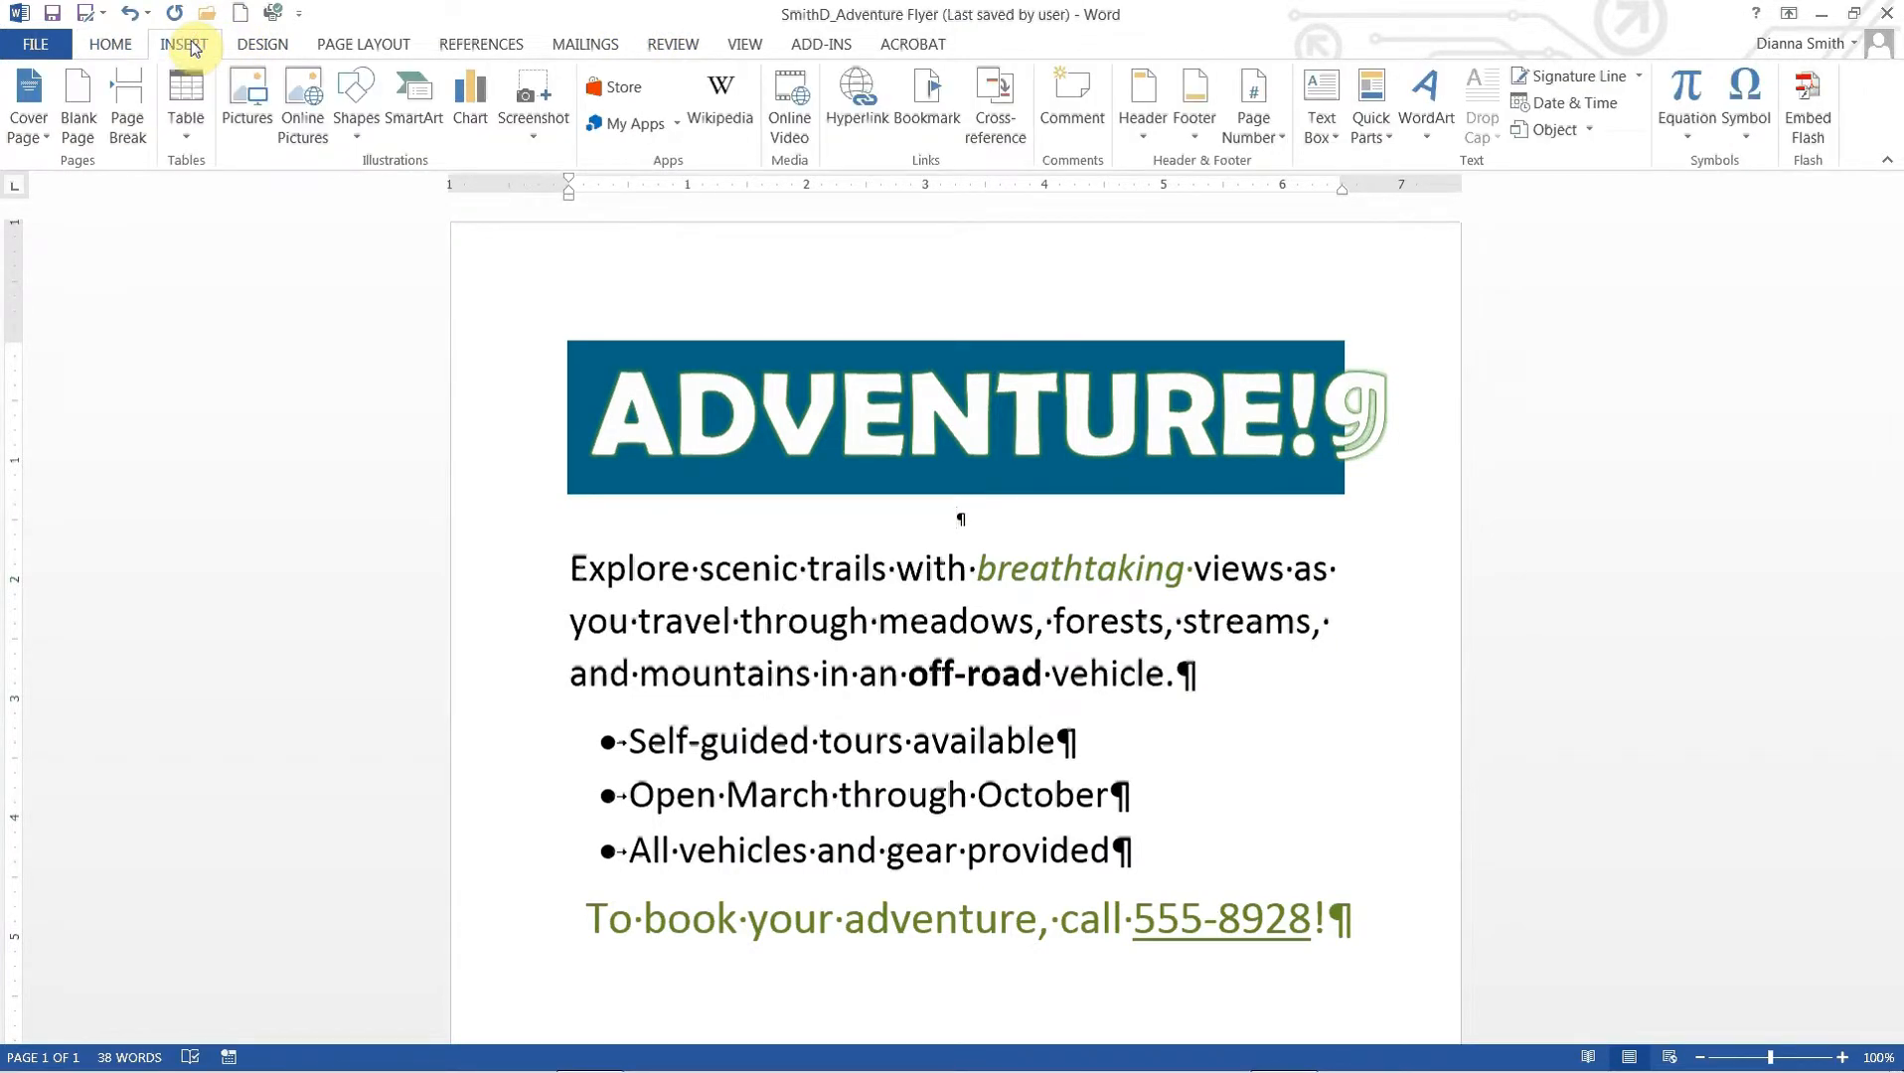
pyautogui.click(254, 126)
pyautogui.click(255, 125)
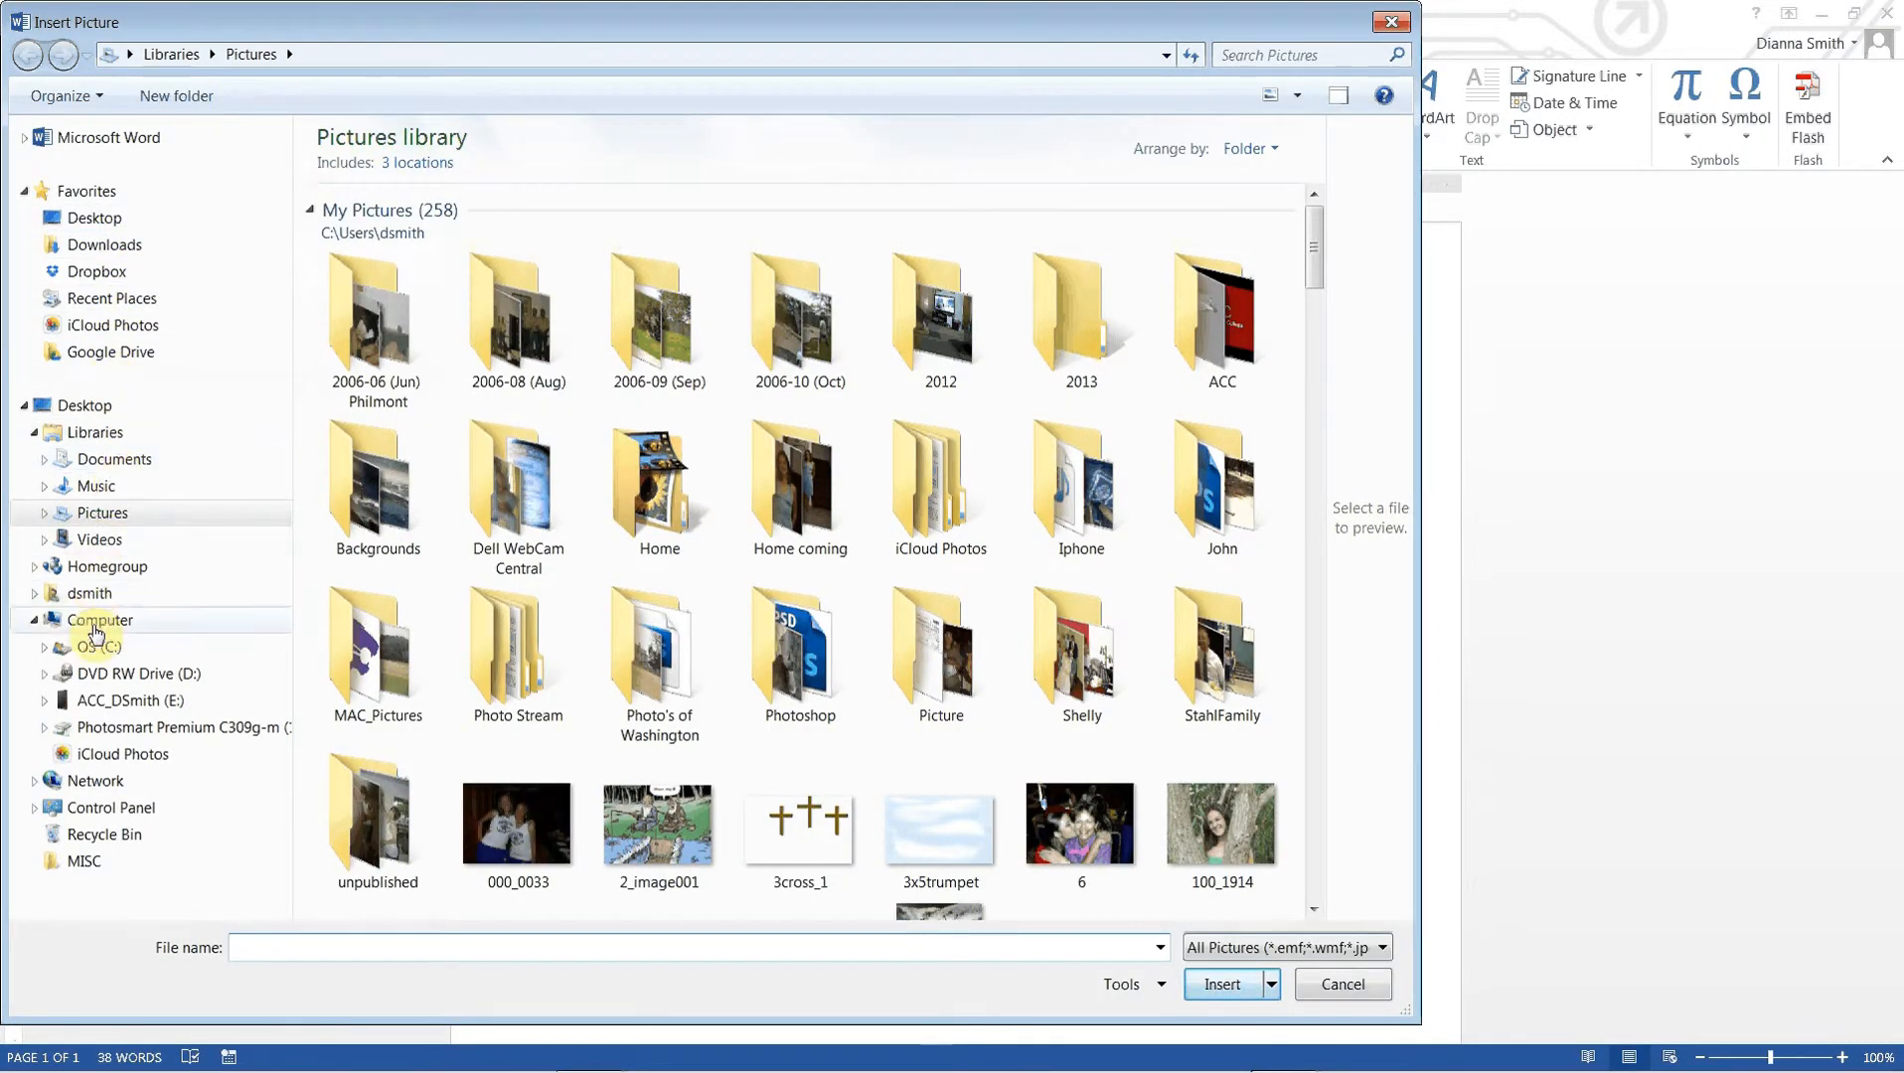
# Insert the Mountain Trail picture from the Comp Apps > Original Files > Word_Data_Ch1-3 > Chapter 01 folder on drive E:
pyautogui.click(100, 699)
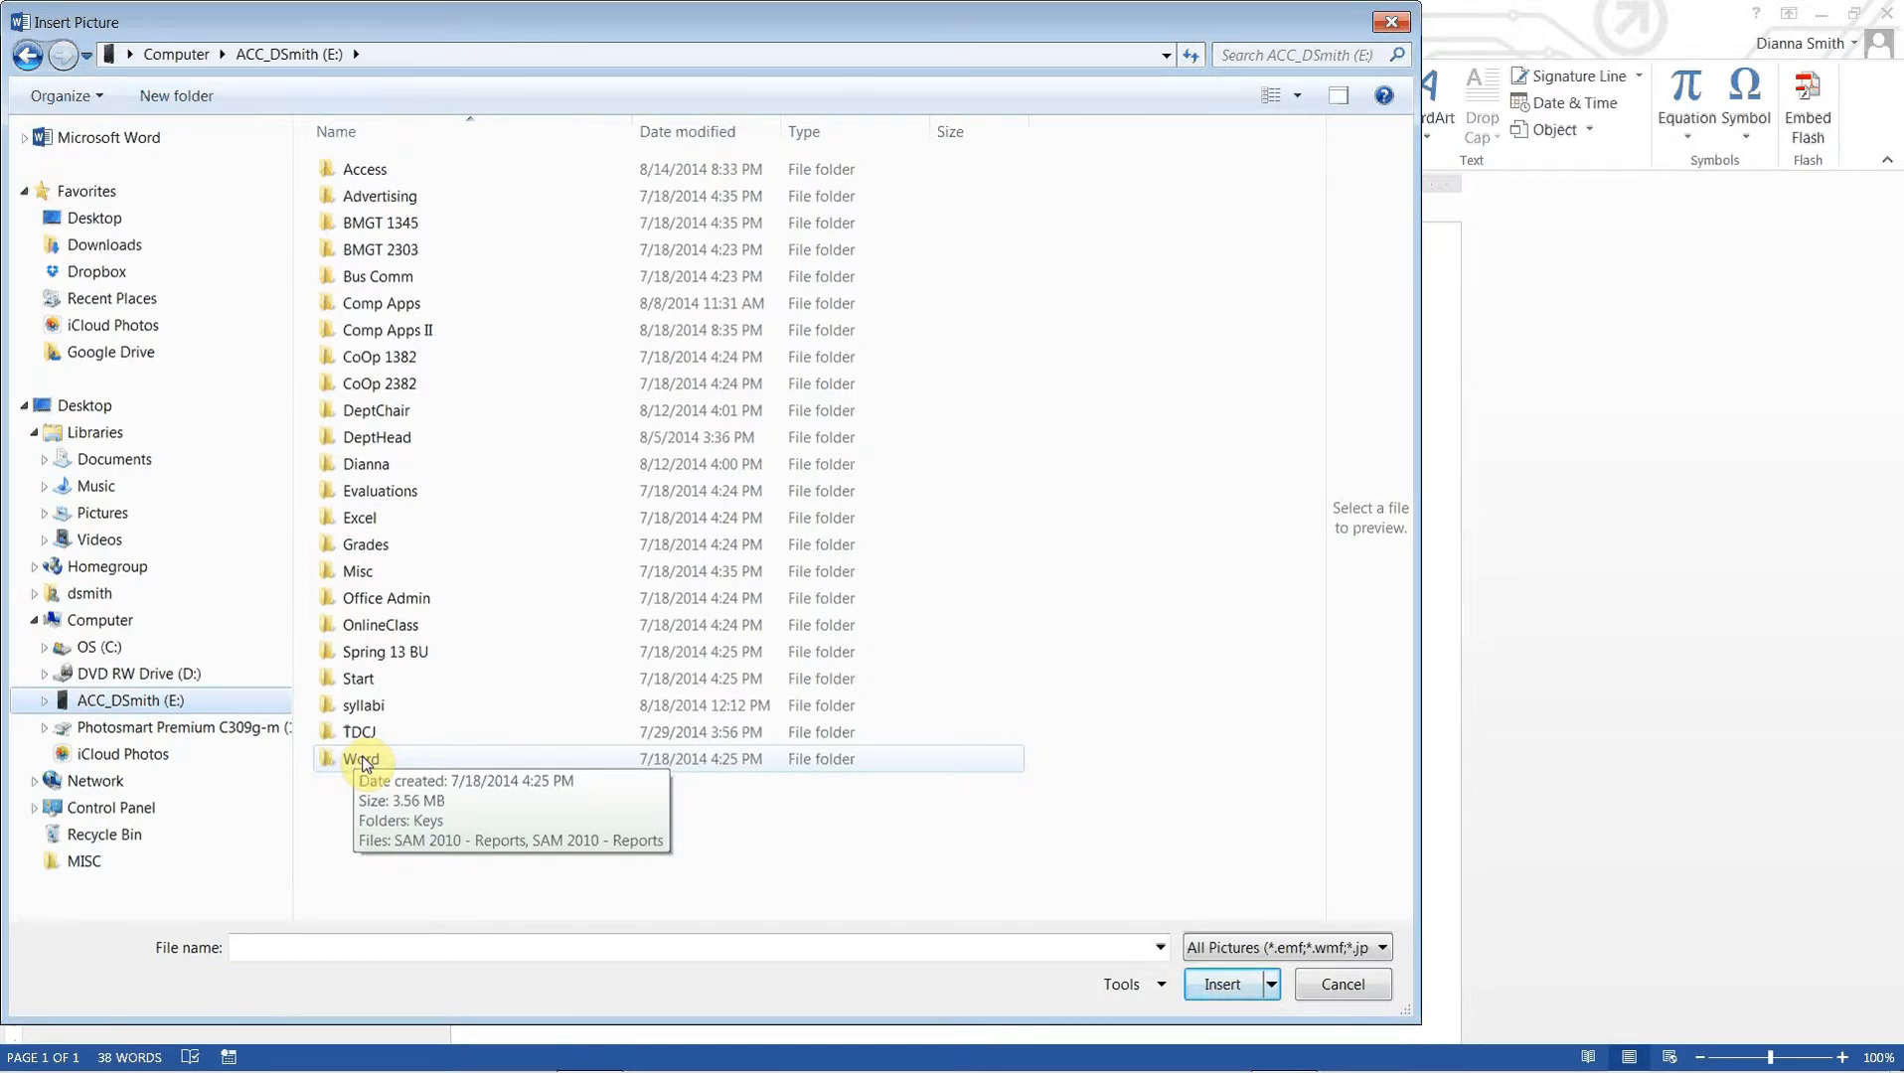
pyautogui.click(387, 314)
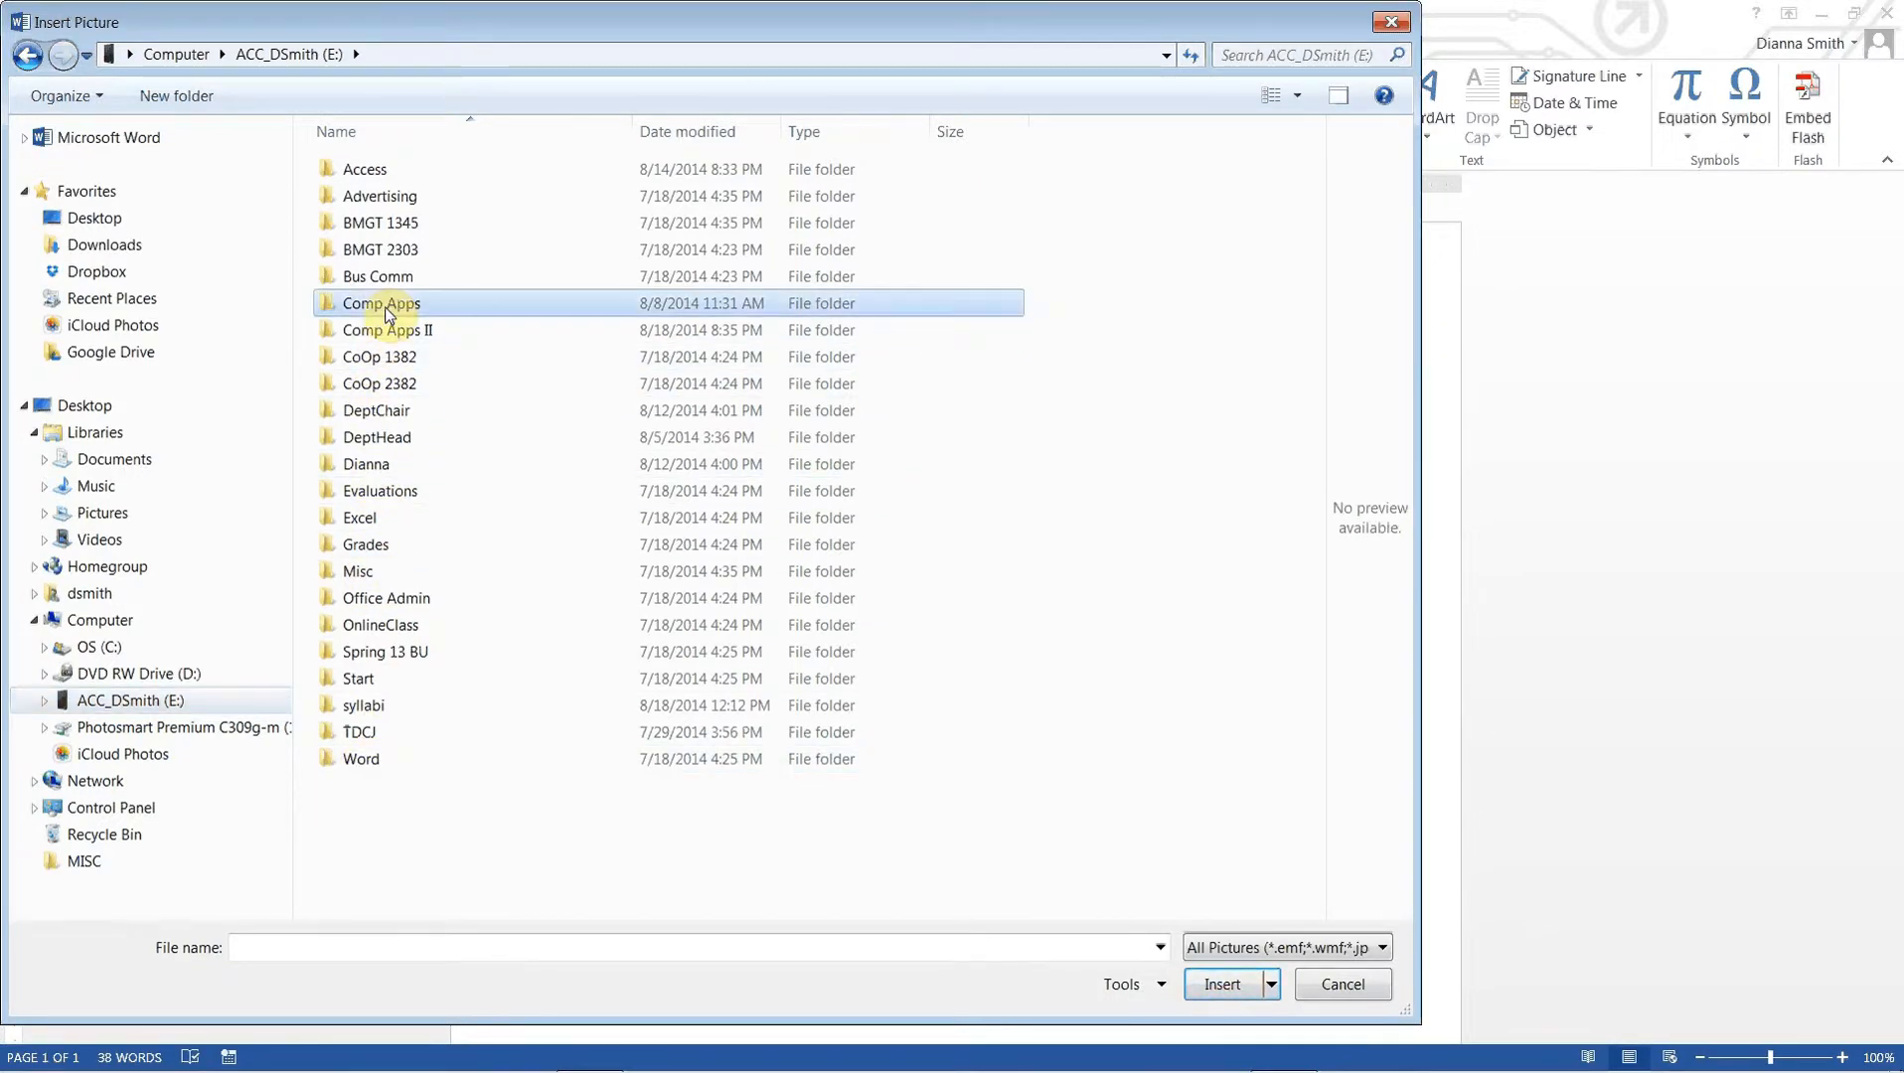
pyautogui.doubleClick(386, 314)
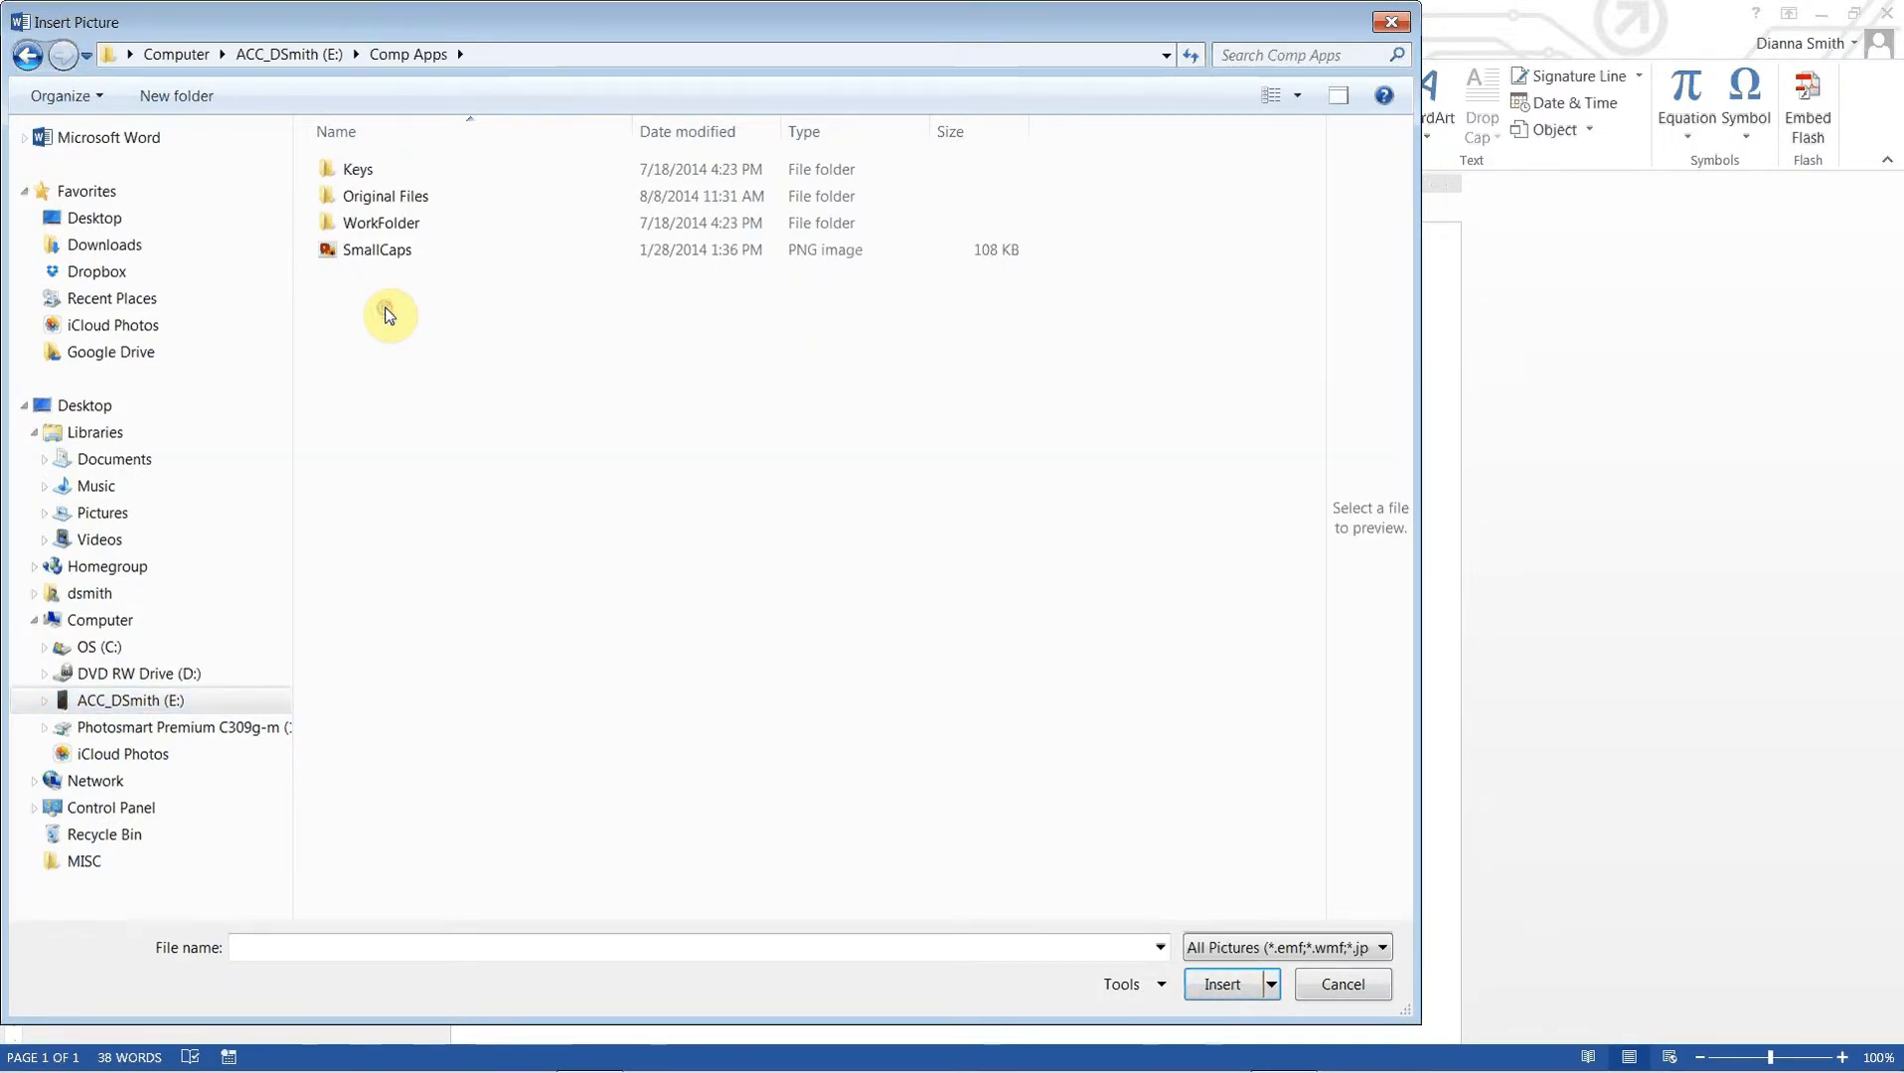
pyautogui.doubleClick(364, 196)
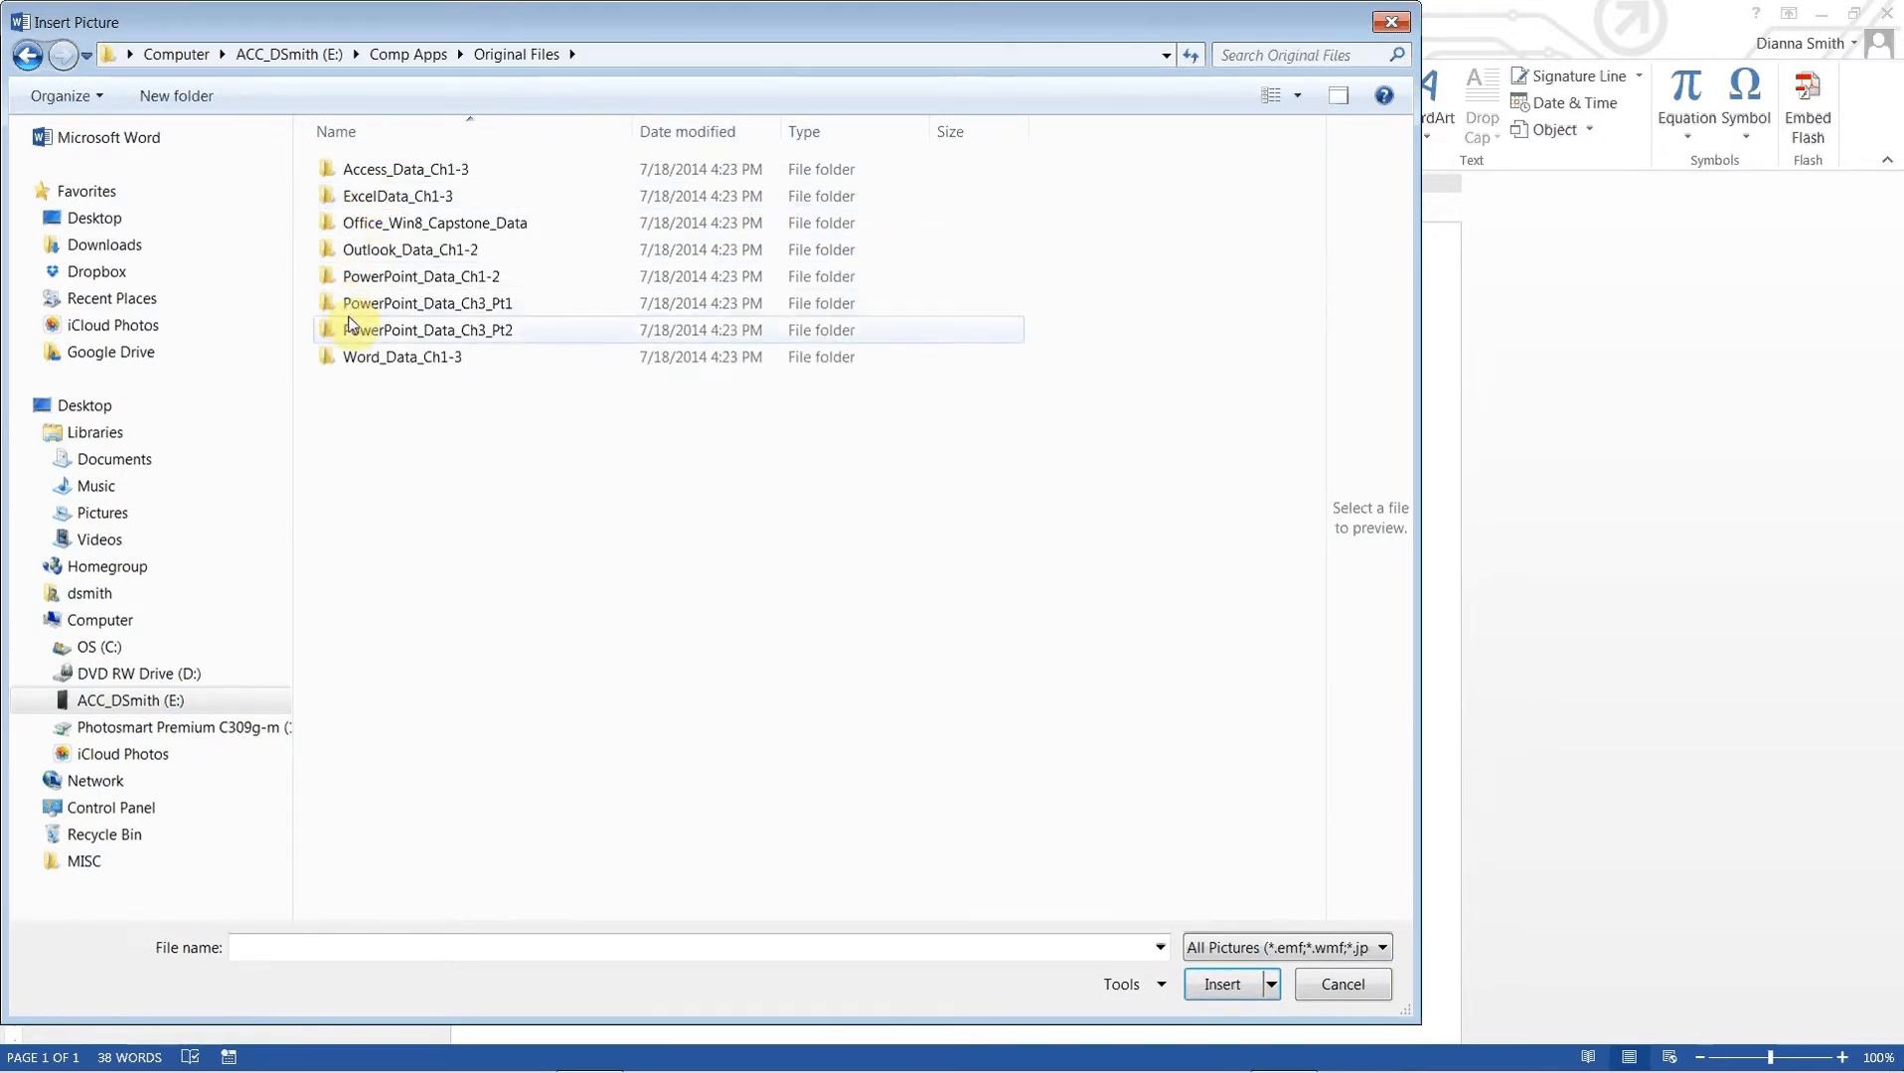
pyautogui.doubleClick(363, 359)
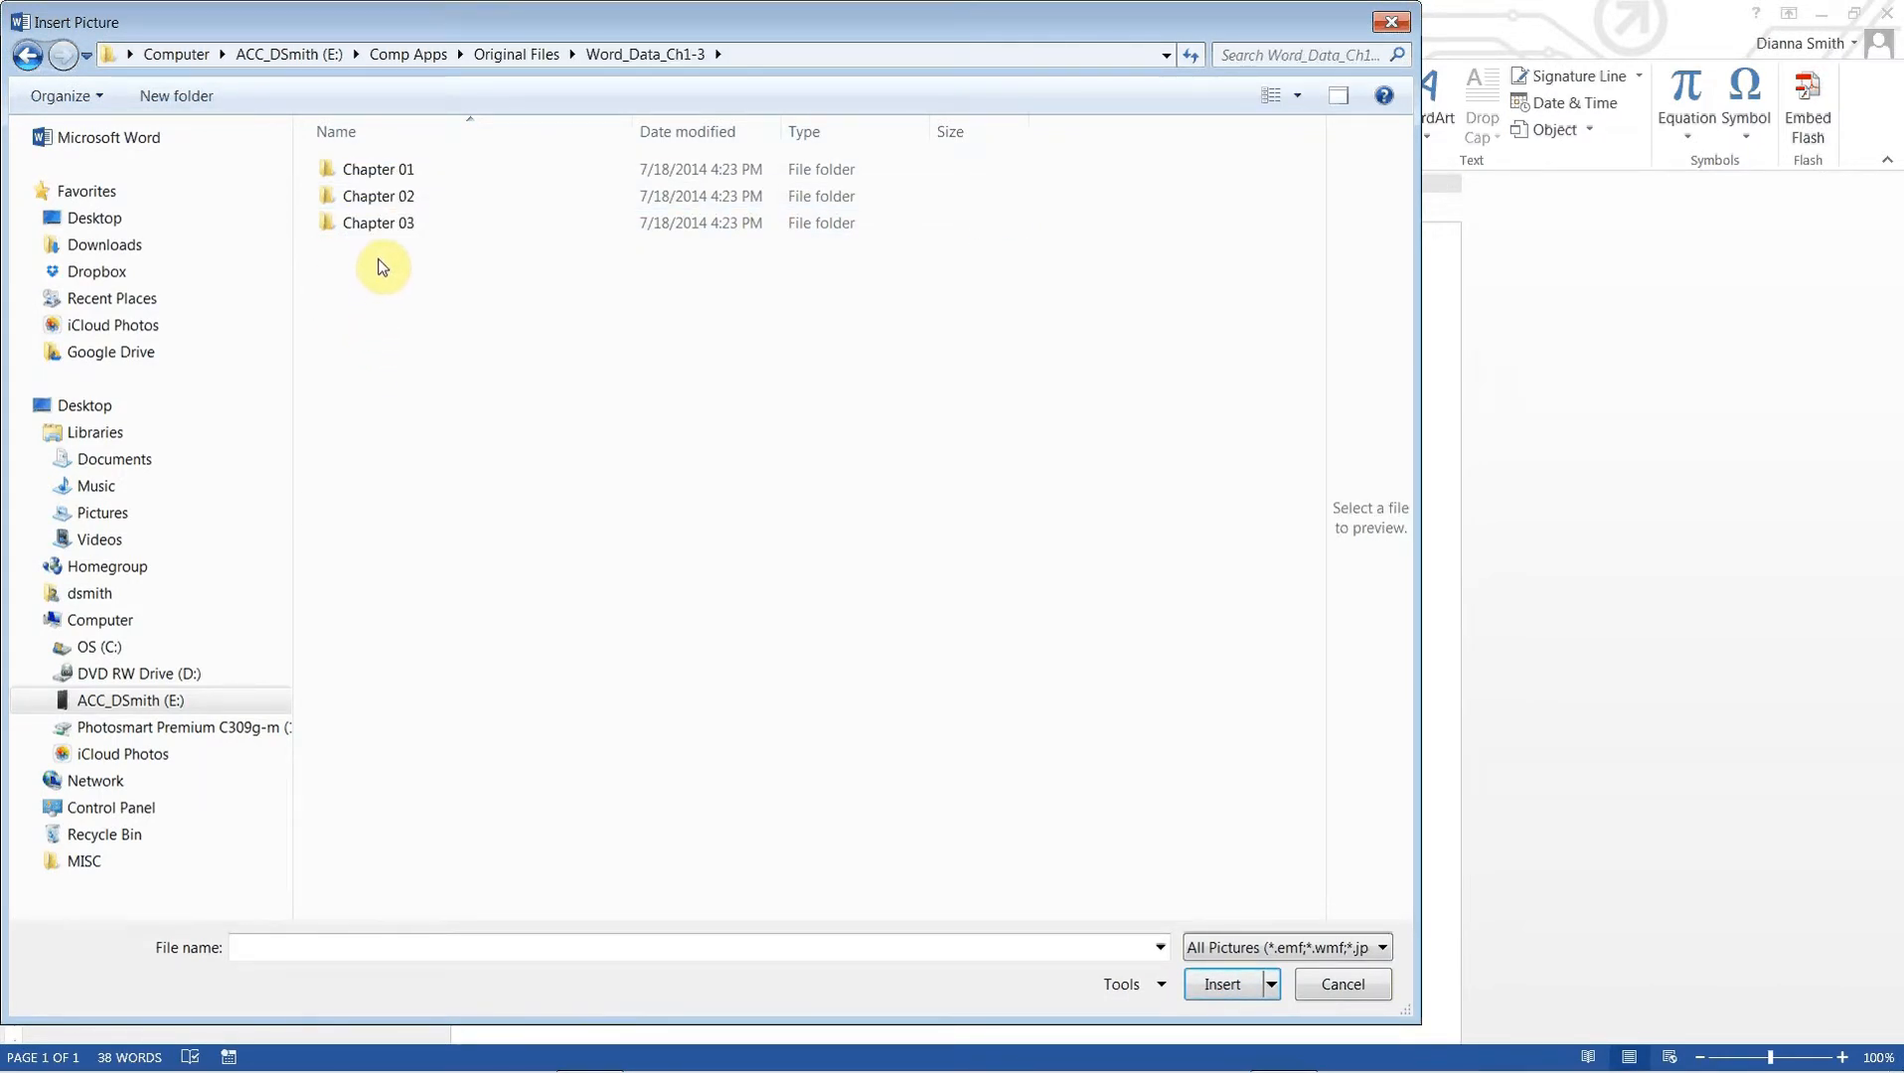
pyautogui.click(379, 175)
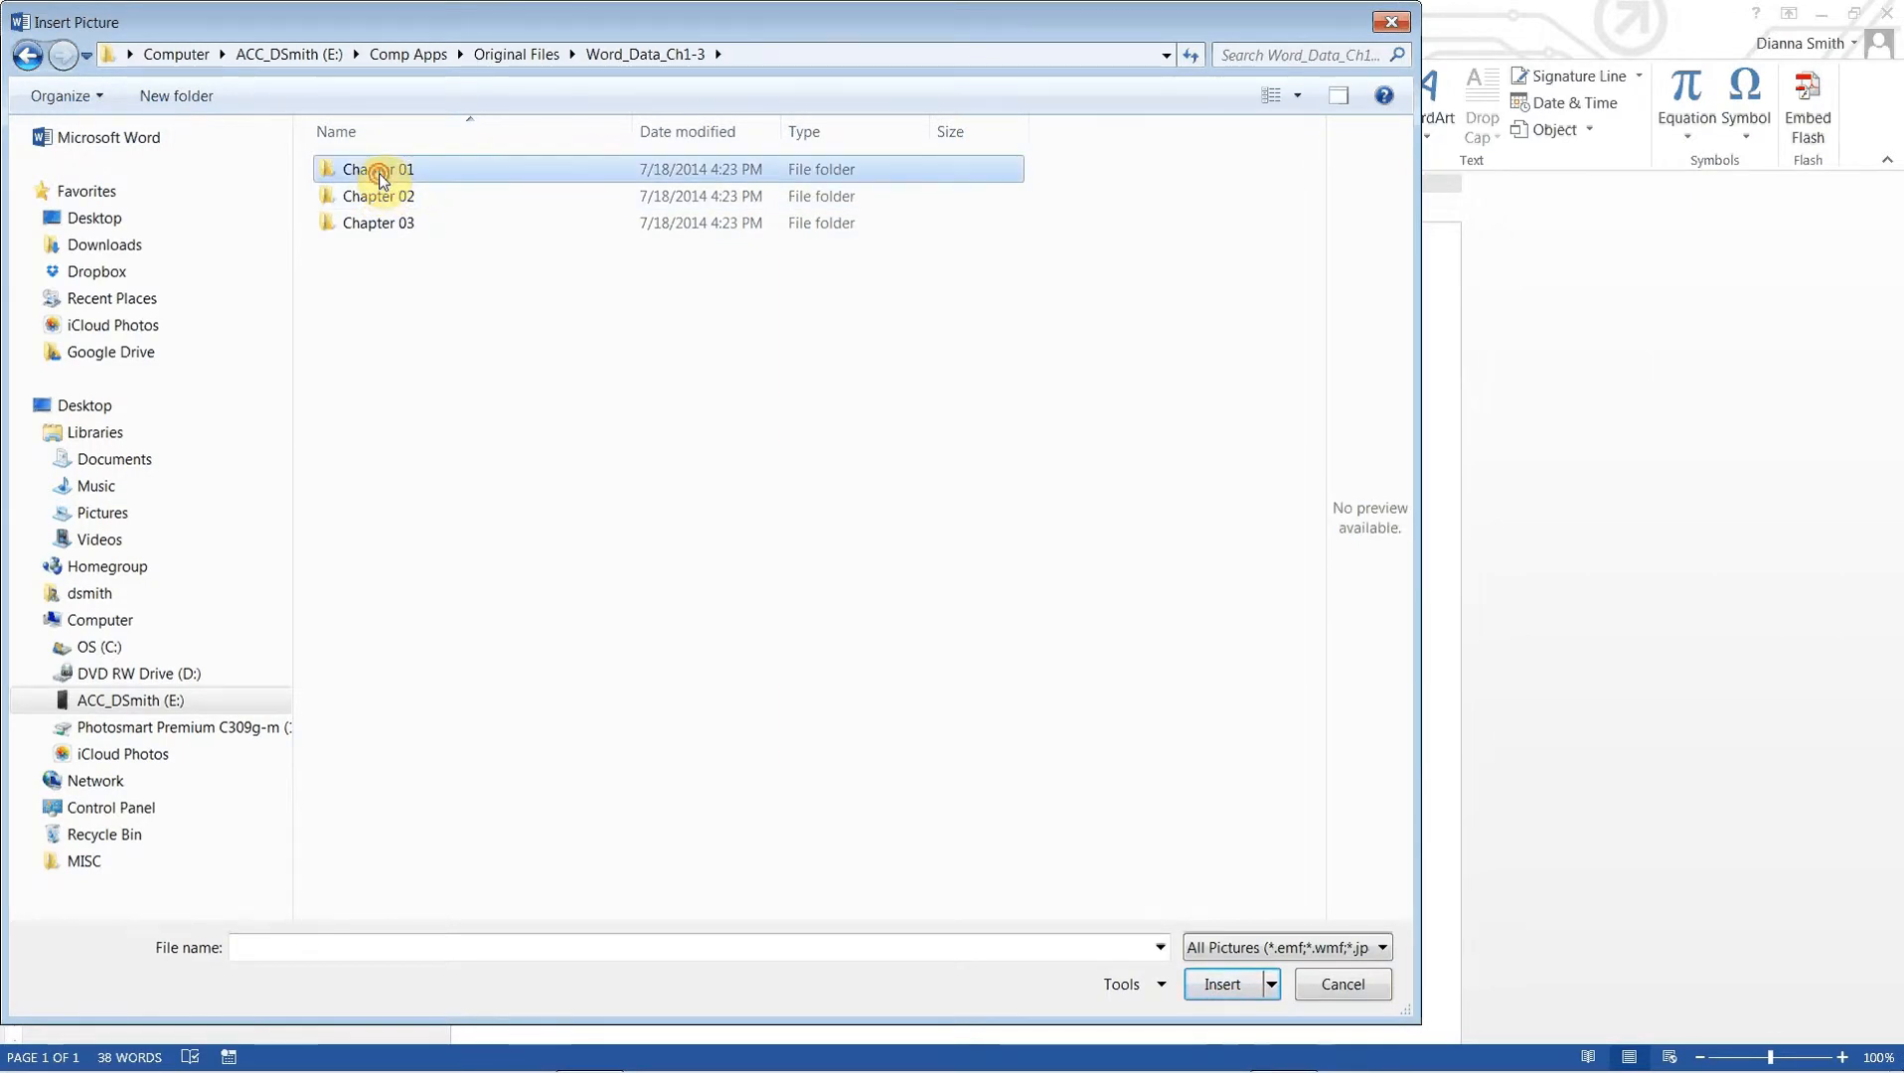
pyautogui.doubleClick(380, 176)
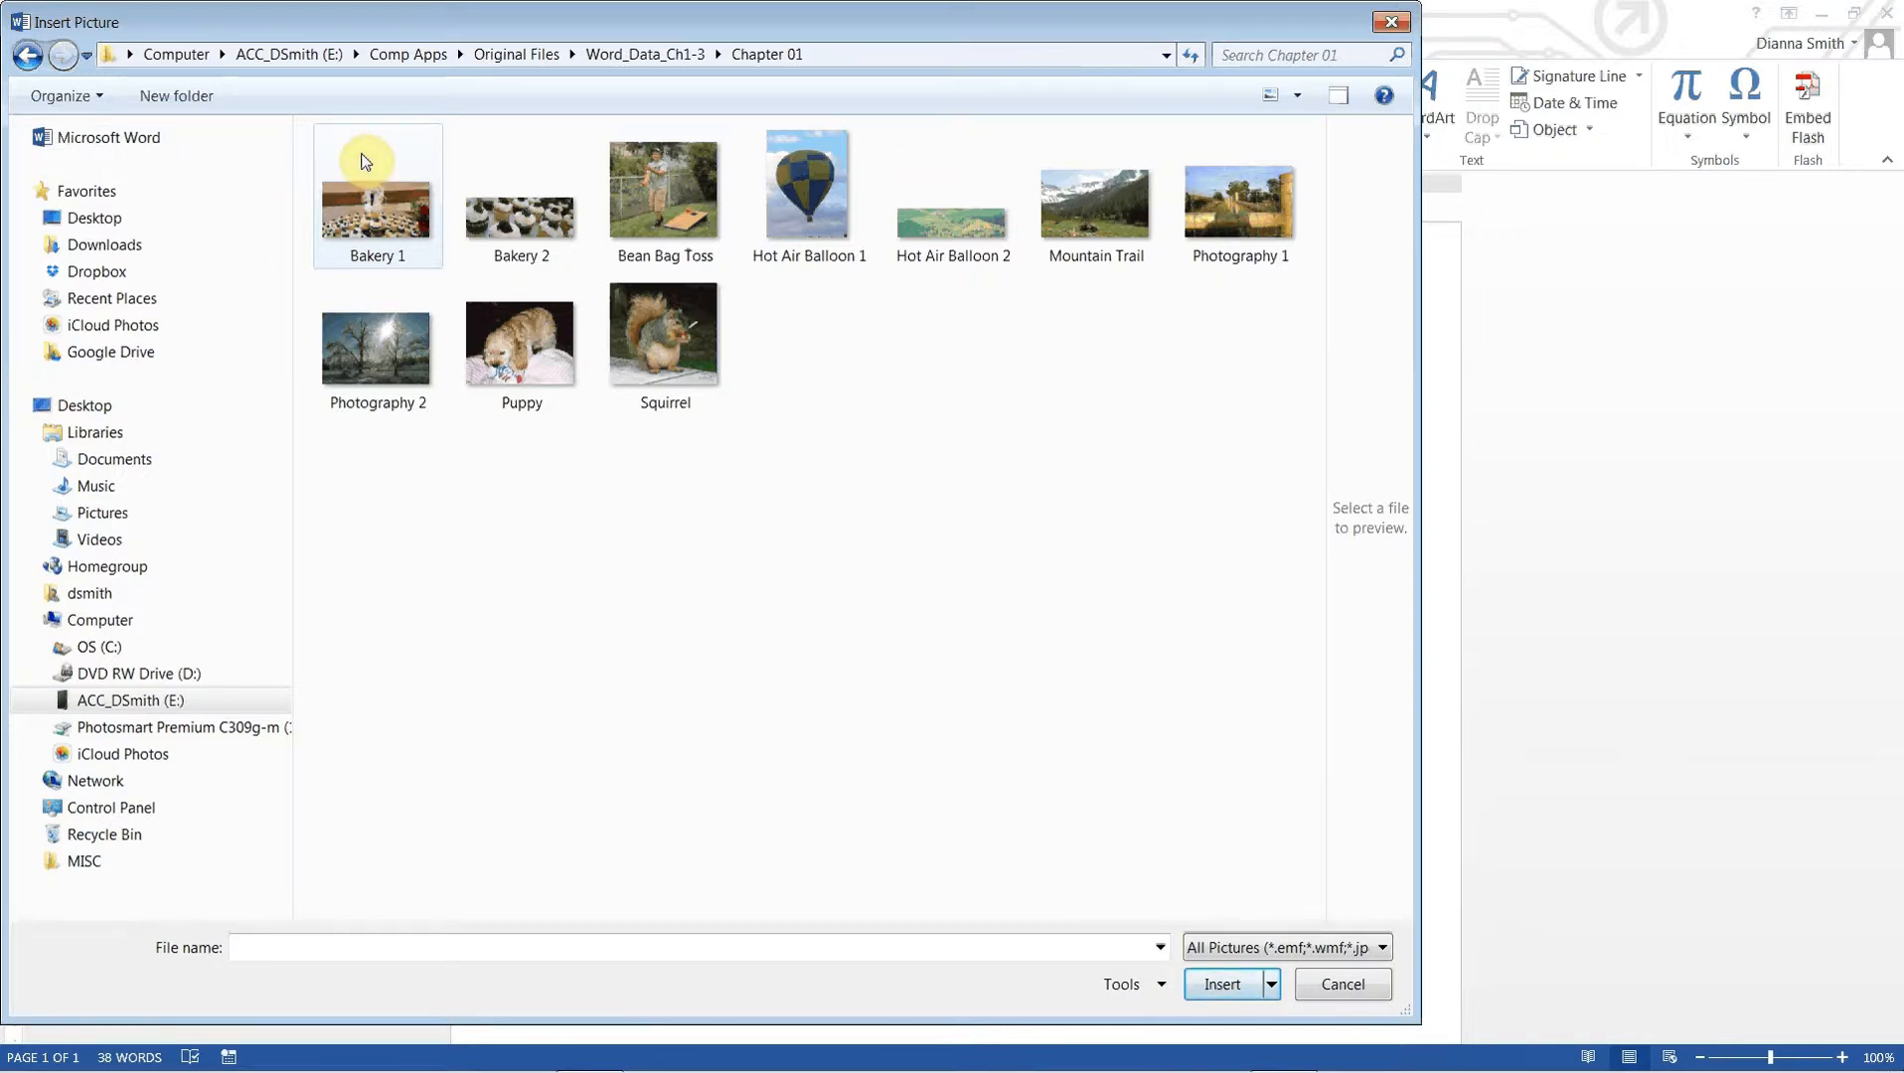
pyautogui.click(1086, 221)
pyautogui.doubleClick(1087, 221)
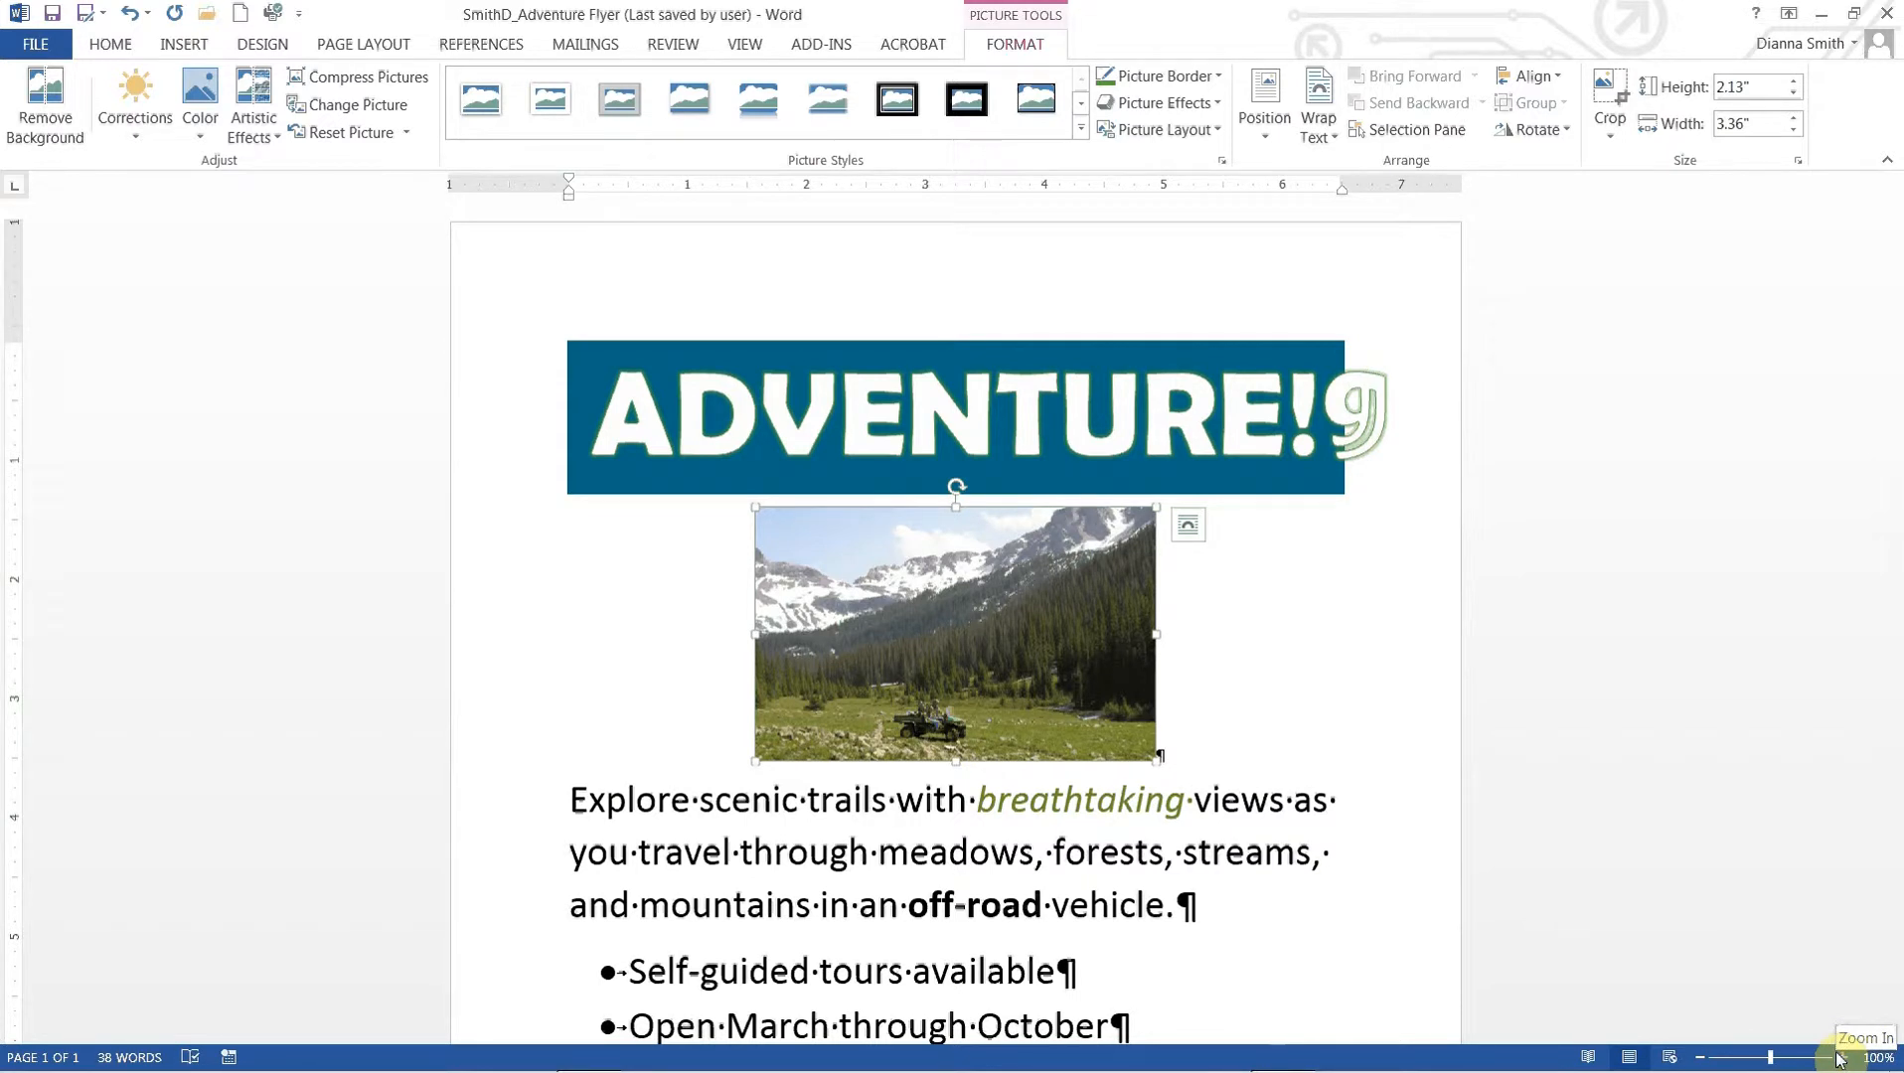
# Enlarge the mountain picture proportionally to about 3.3" high and 5.21" wide
pyautogui.click(1702, 1061)
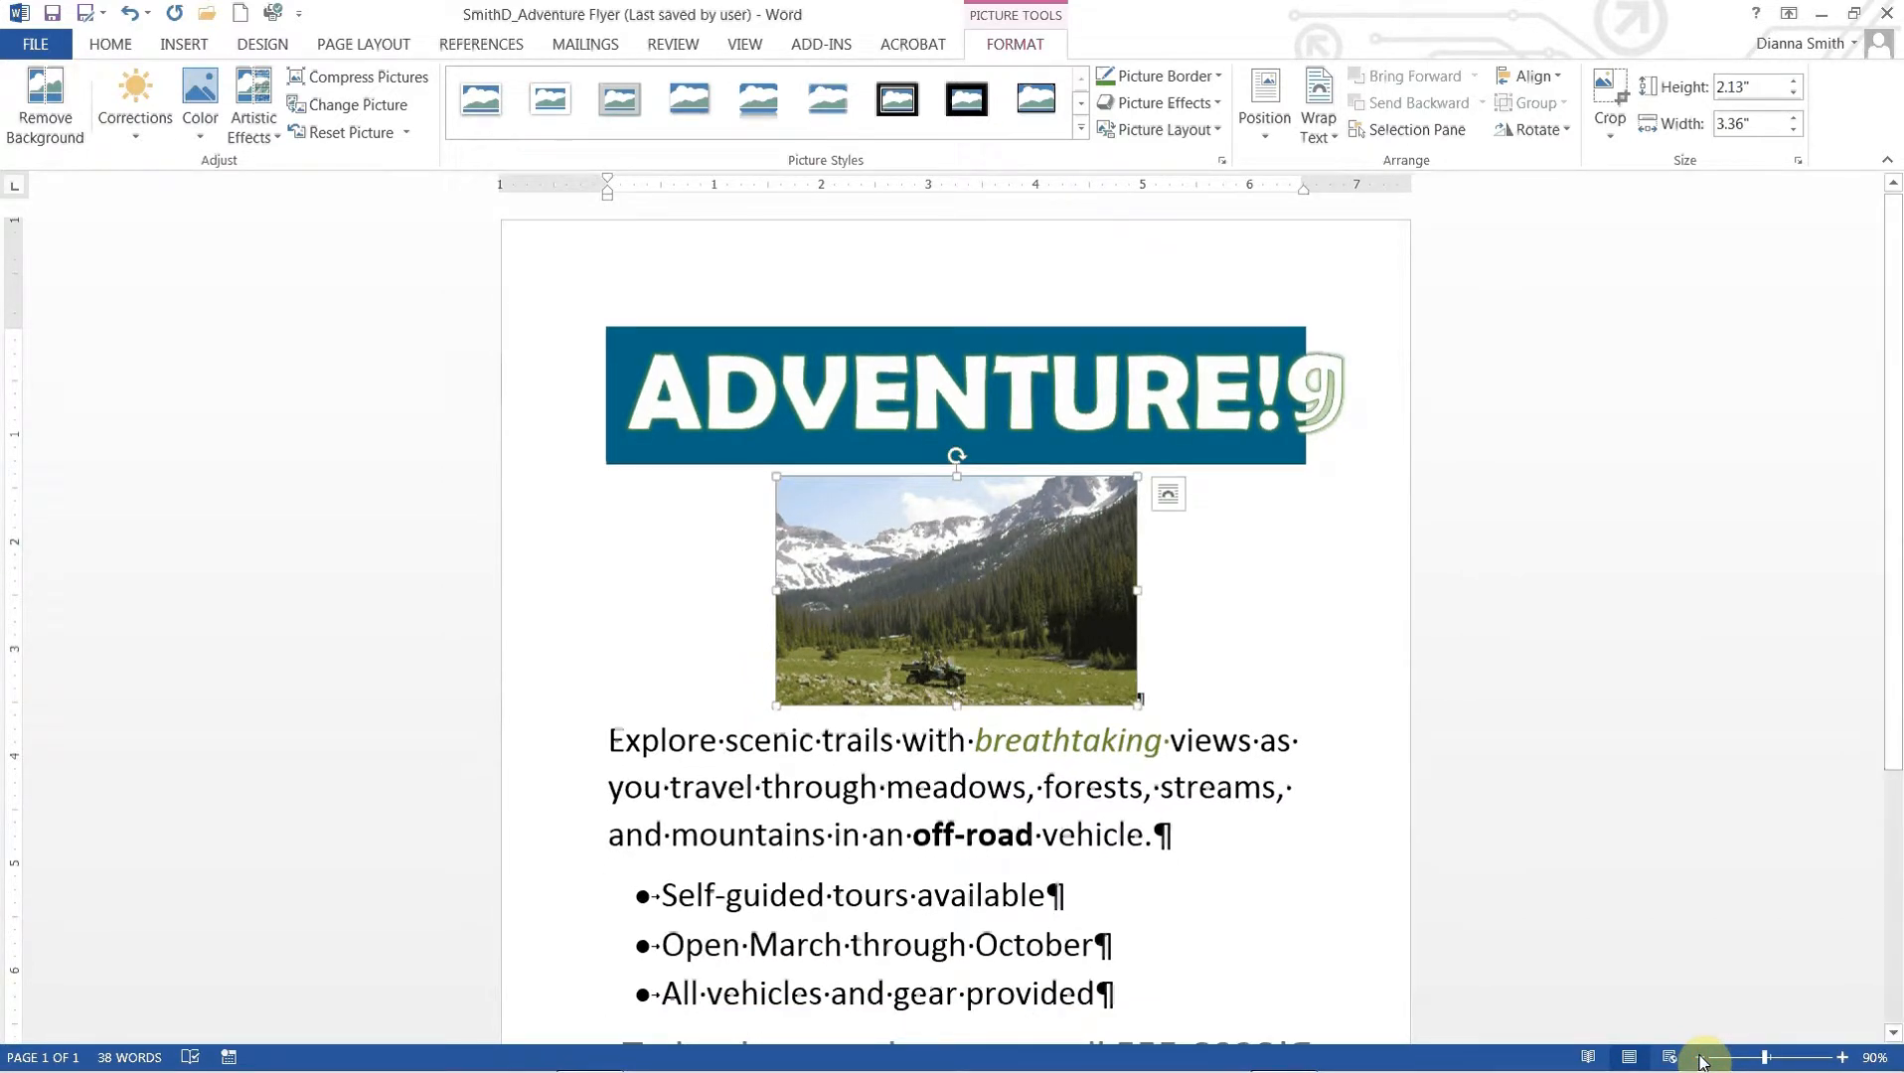
pyautogui.click(1701, 1060)
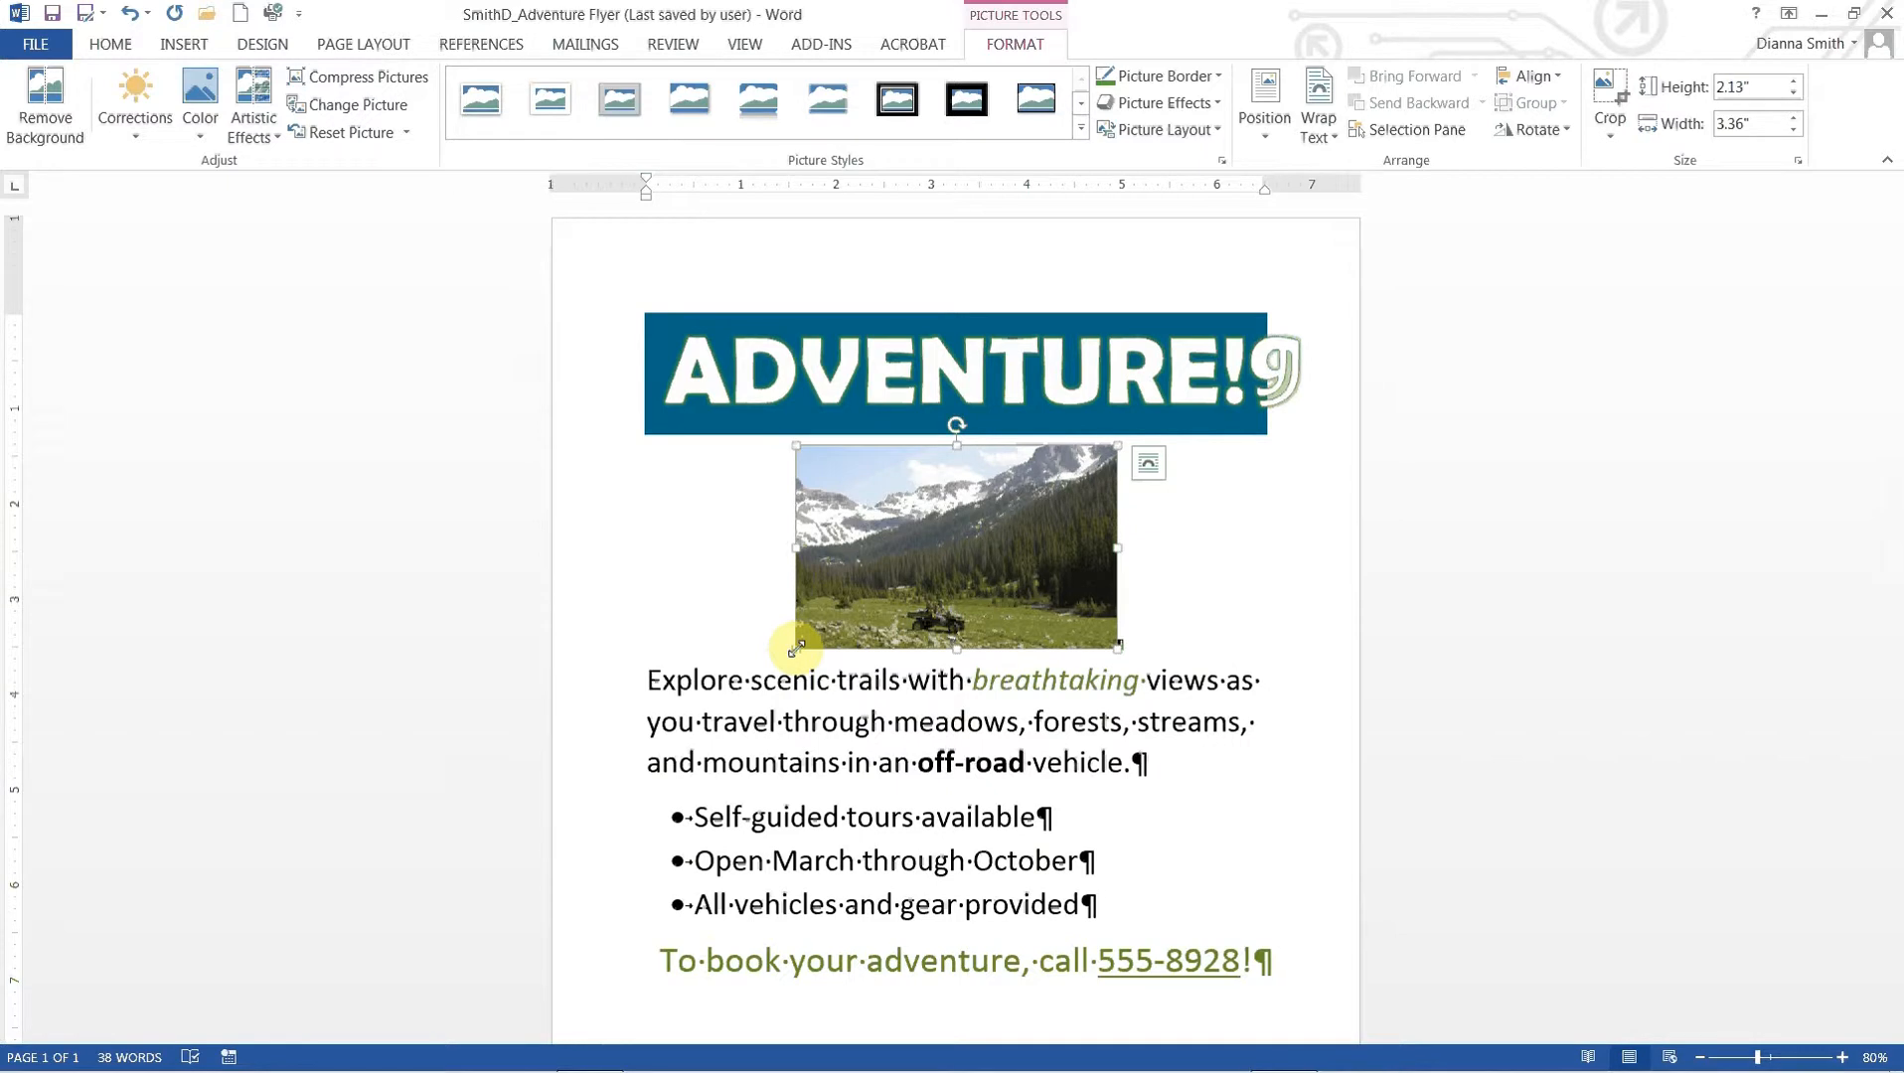
pyautogui.moveTo(796, 648); pyautogui.dragTo(785, 657)
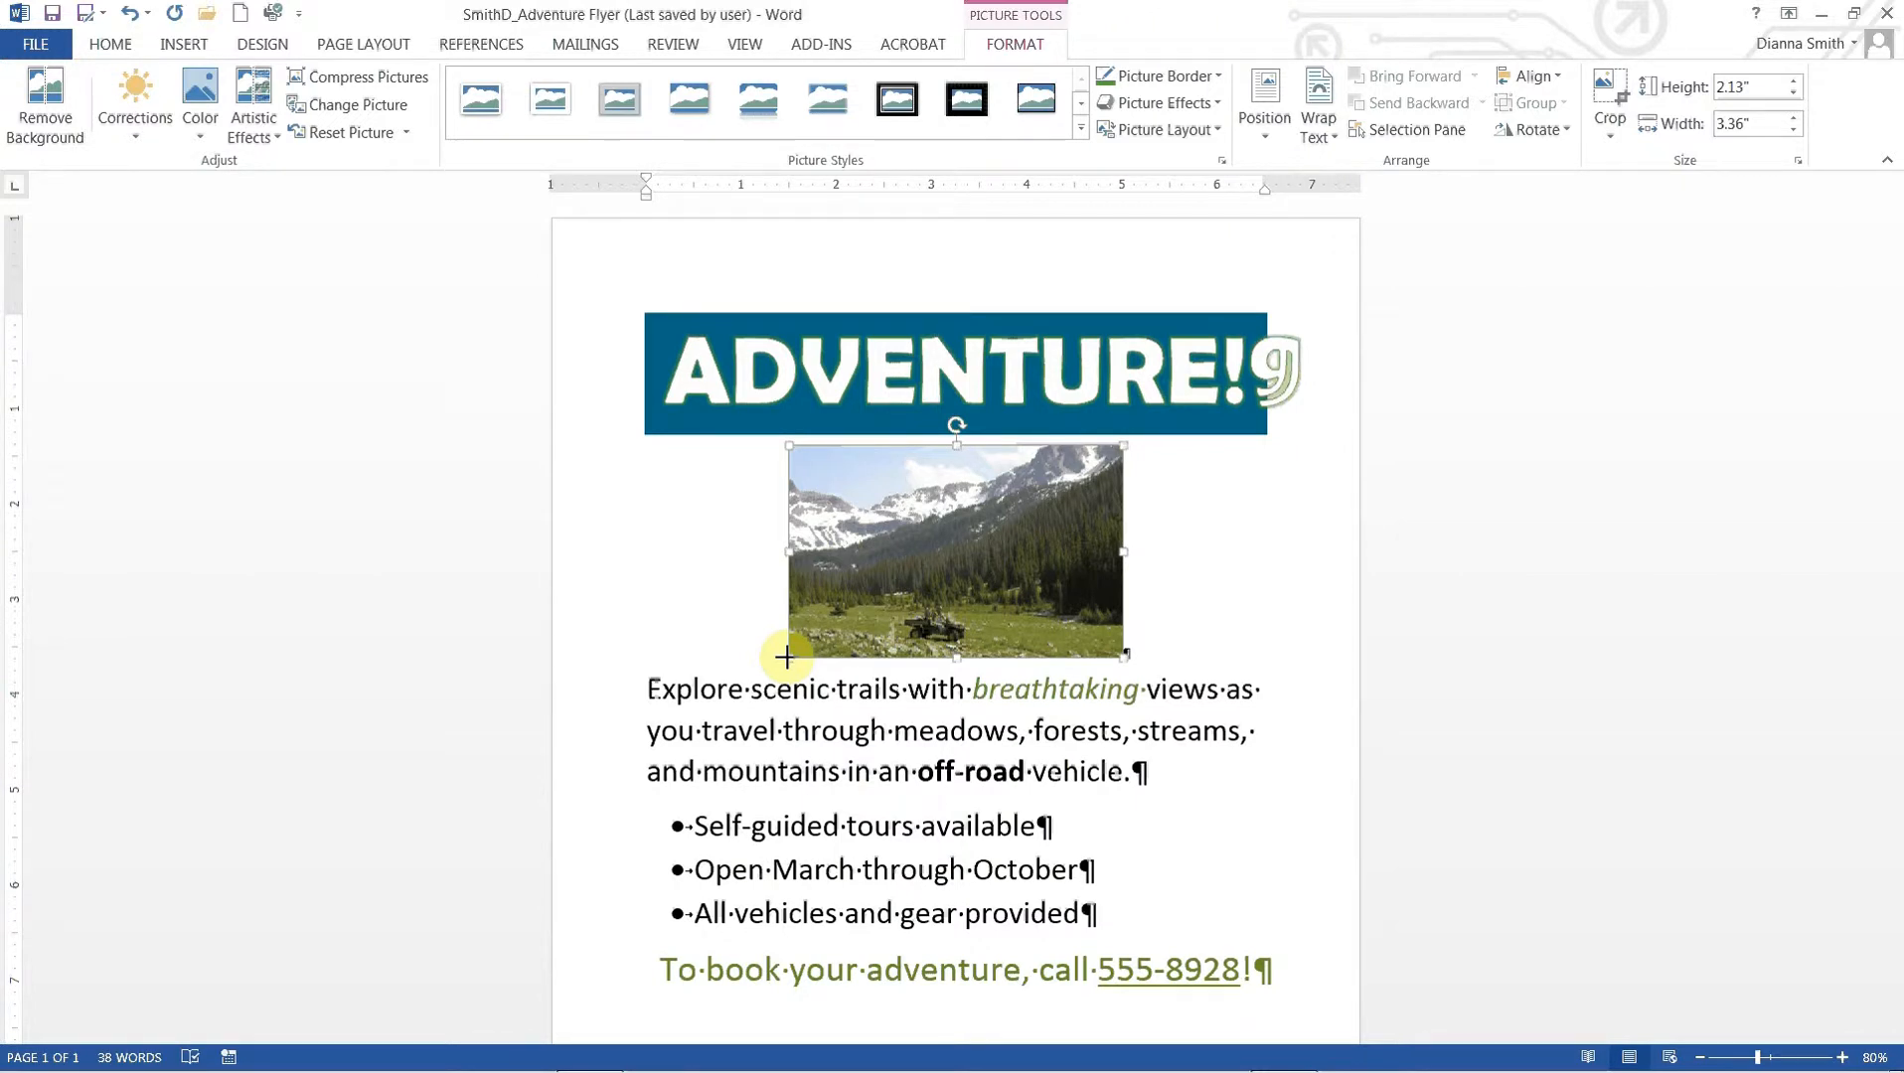
pyautogui.moveTo(785, 657); pyautogui.dragTo(611, 753)
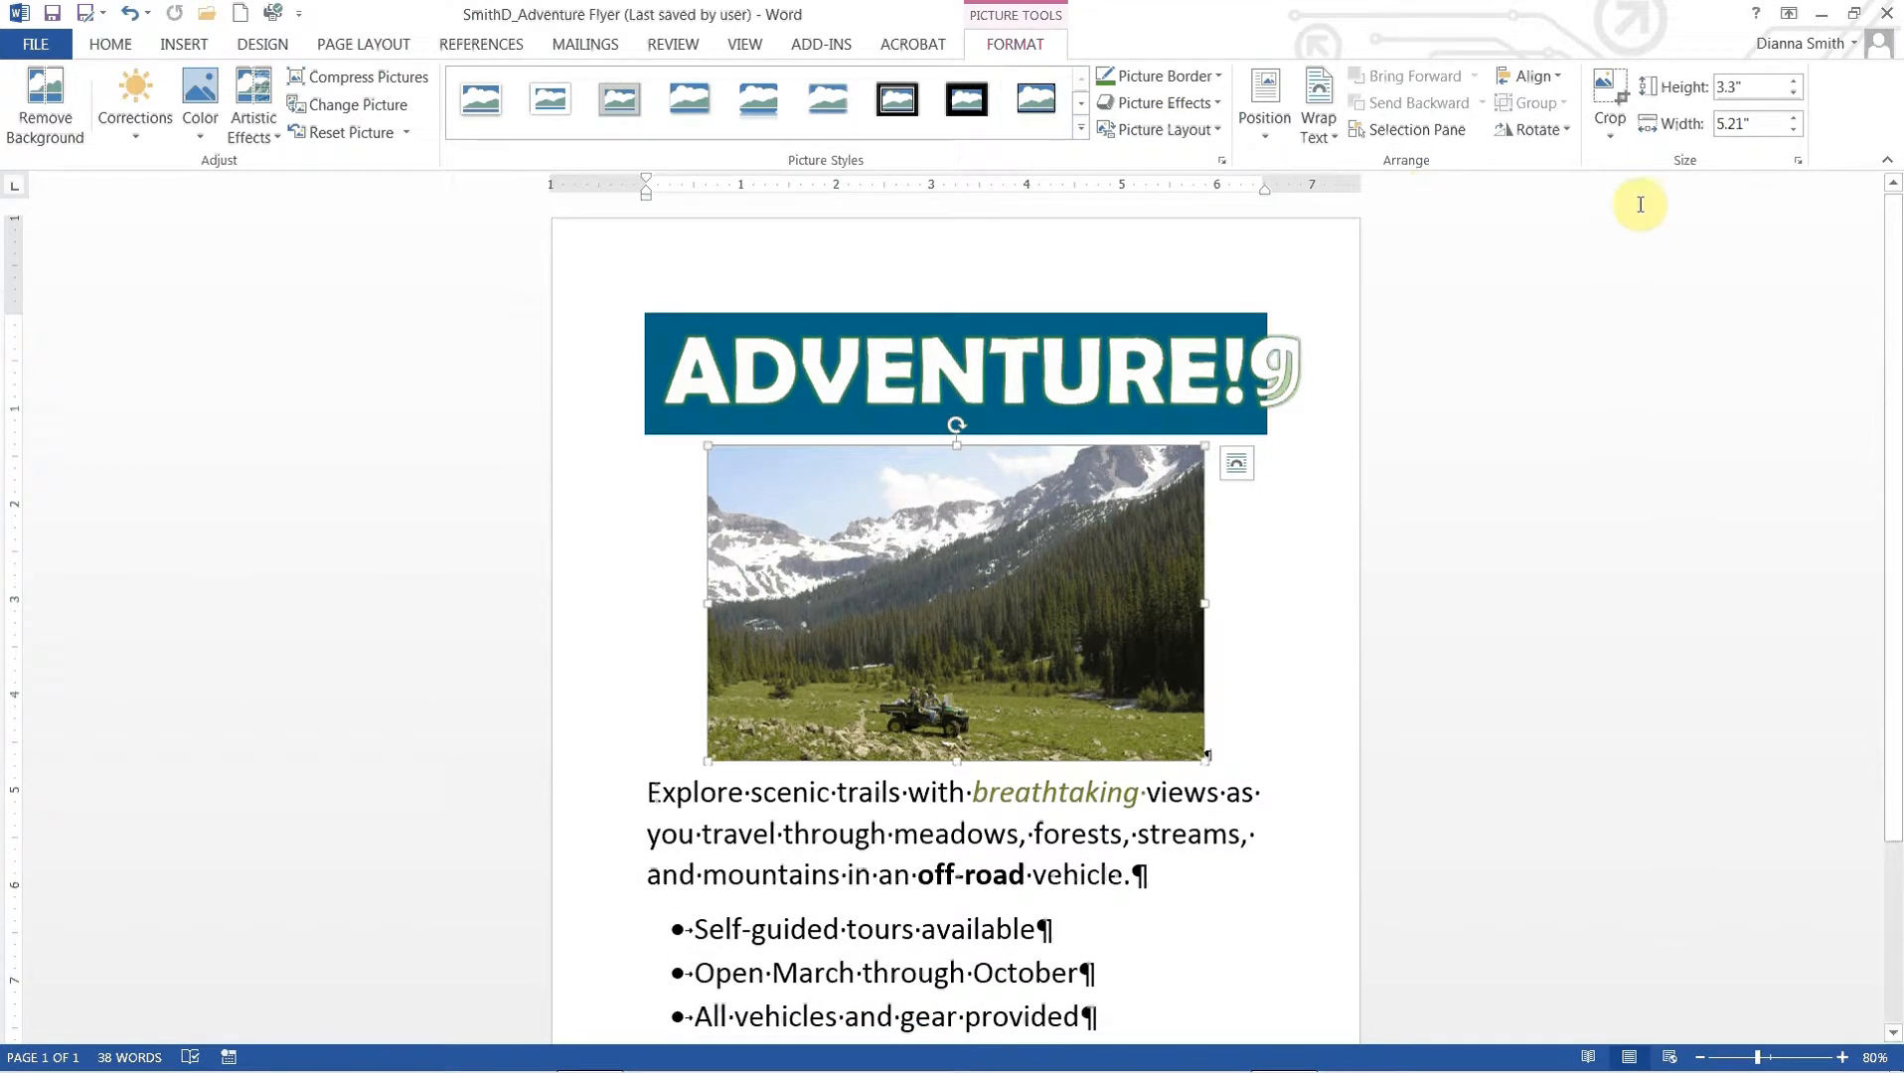
# Set the mountain picture's height to 3.26", keeping its proportions
pyautogui.doubleClick(1739, 88)
pyautogui.write('3.2')
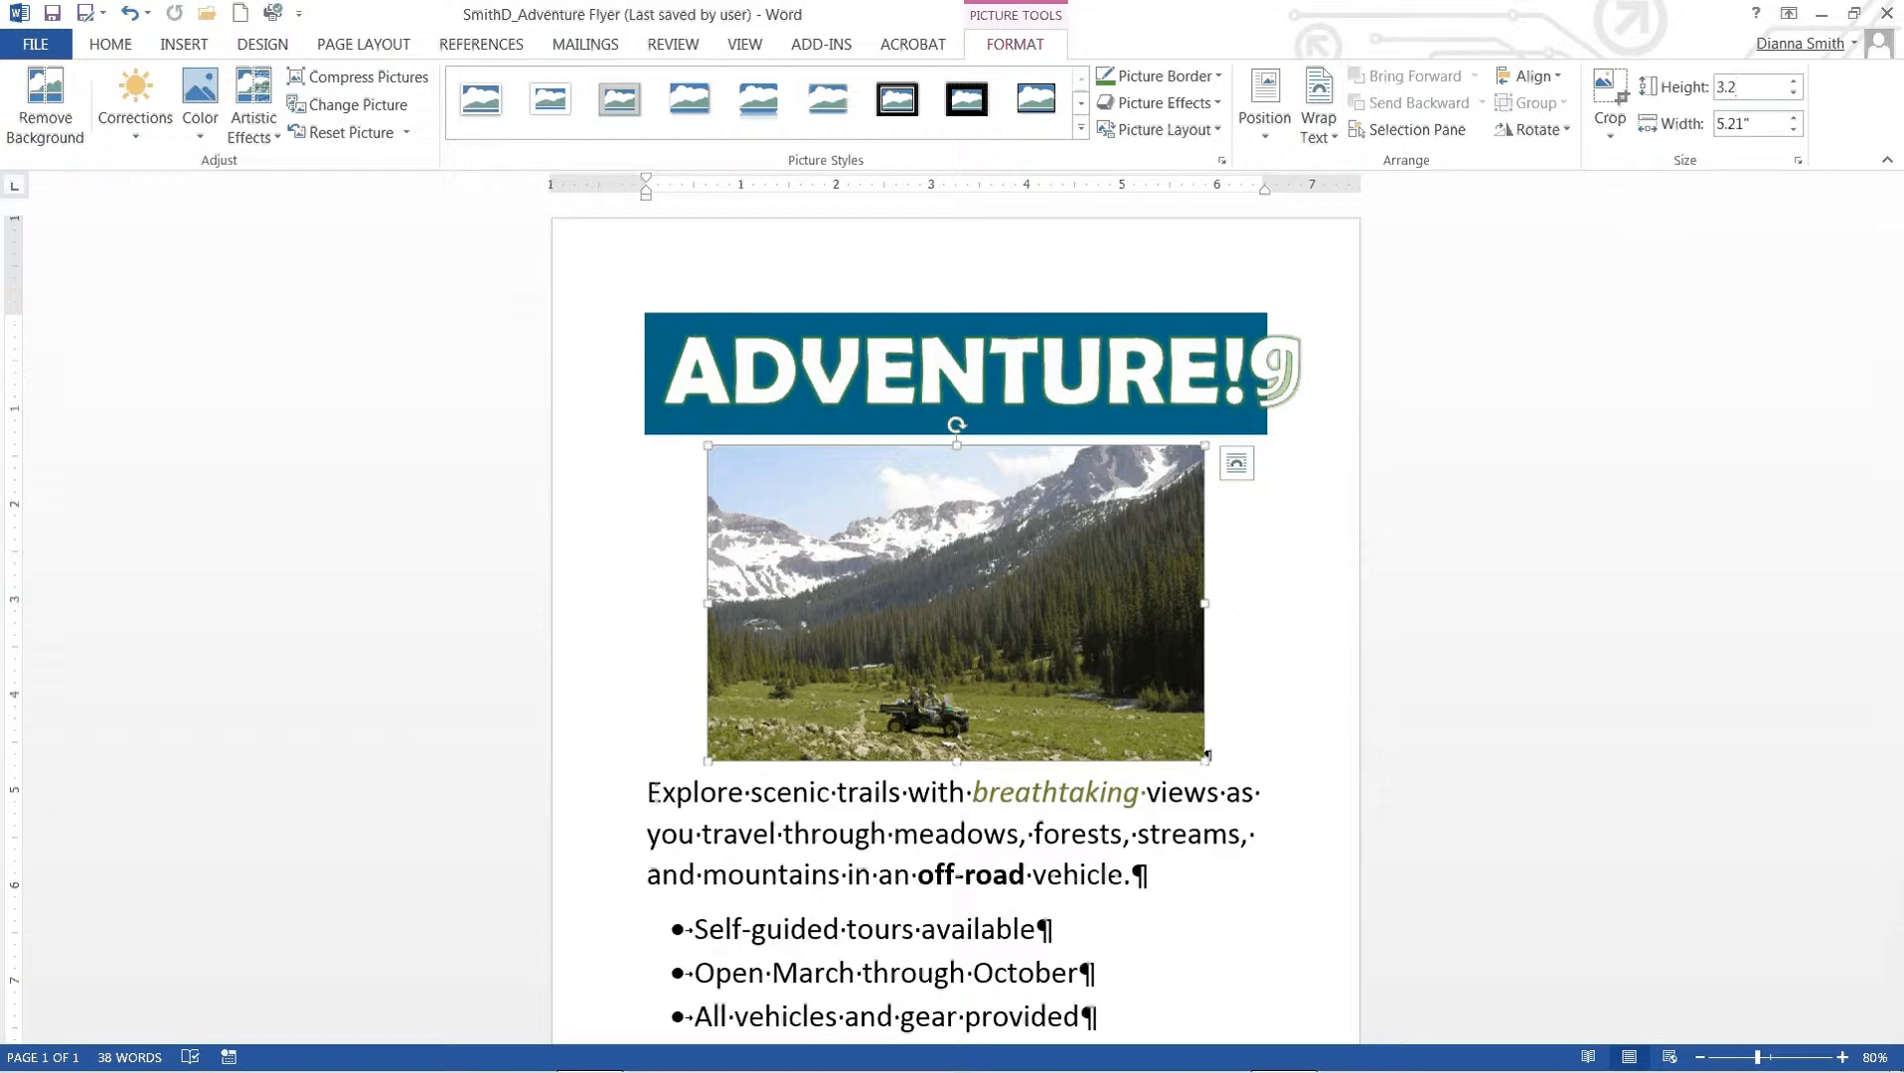
pyautogui.write('6')
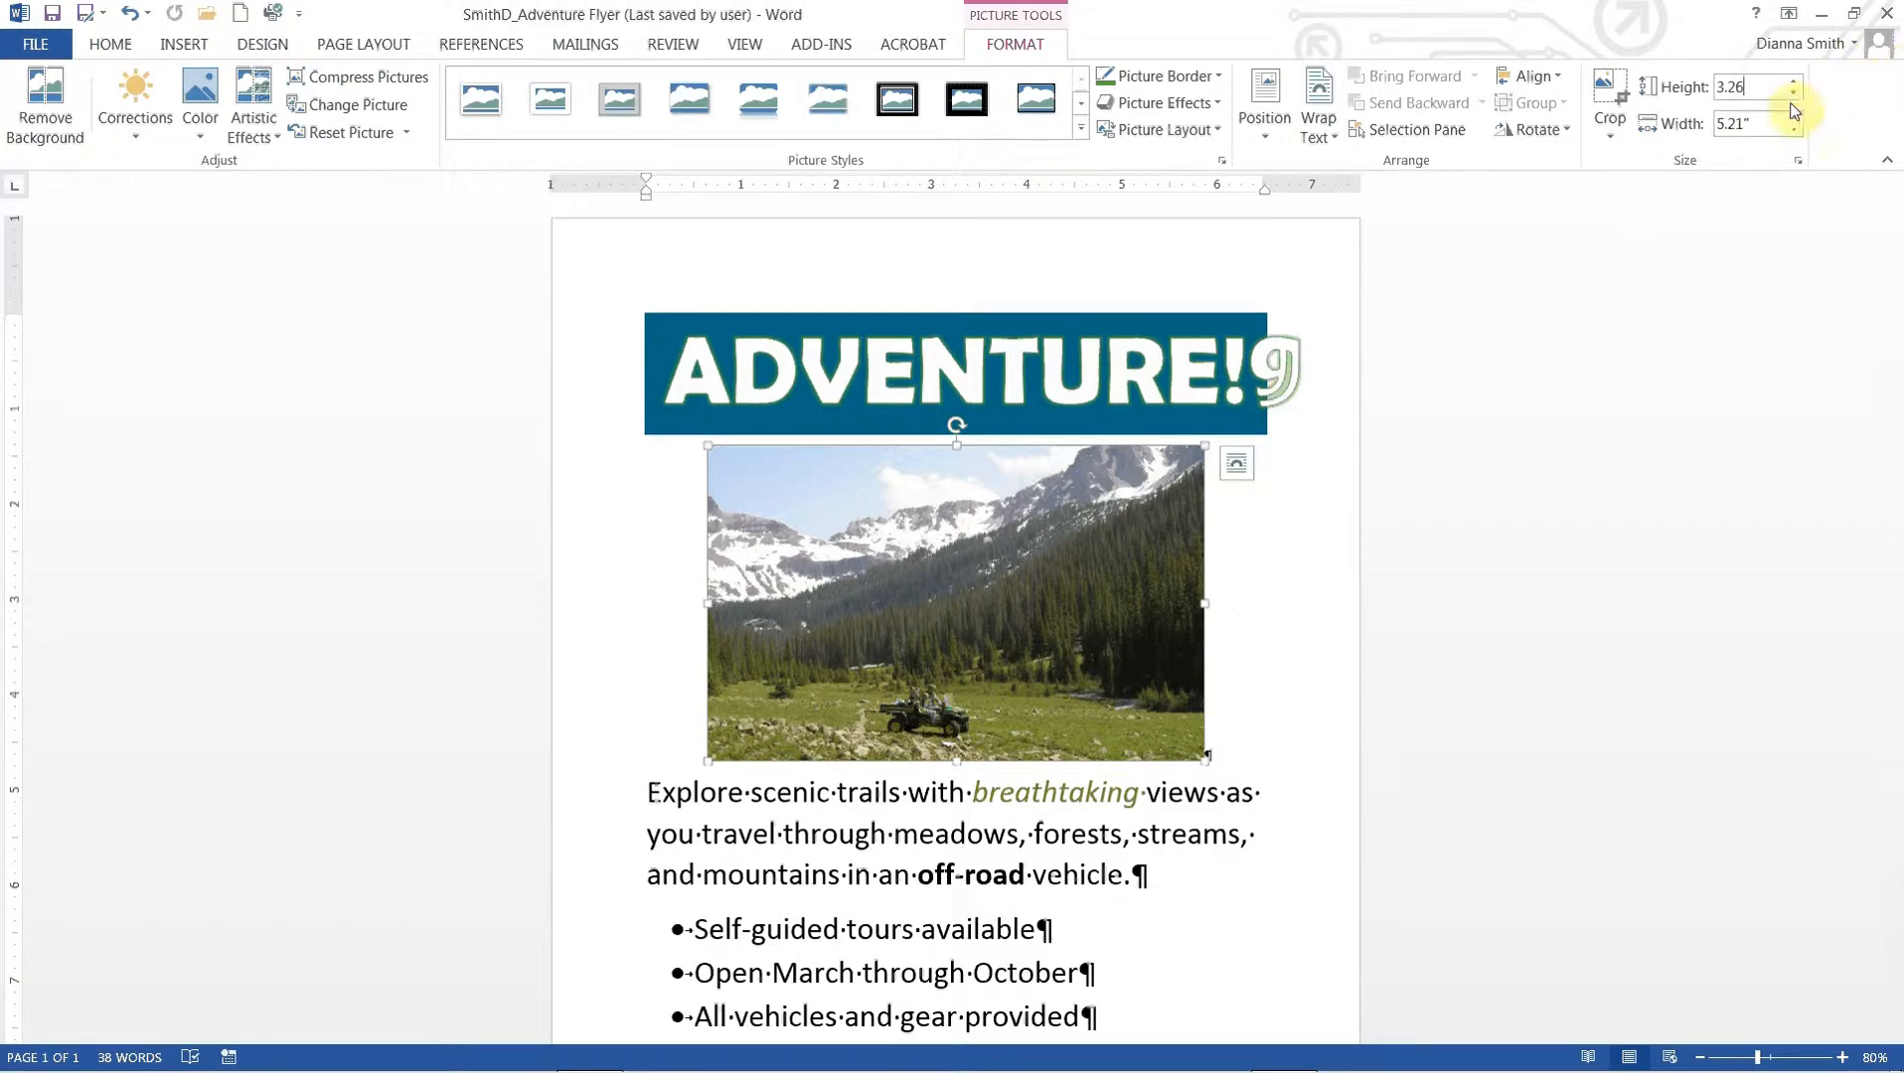
pyautogui.click(1760, 122)
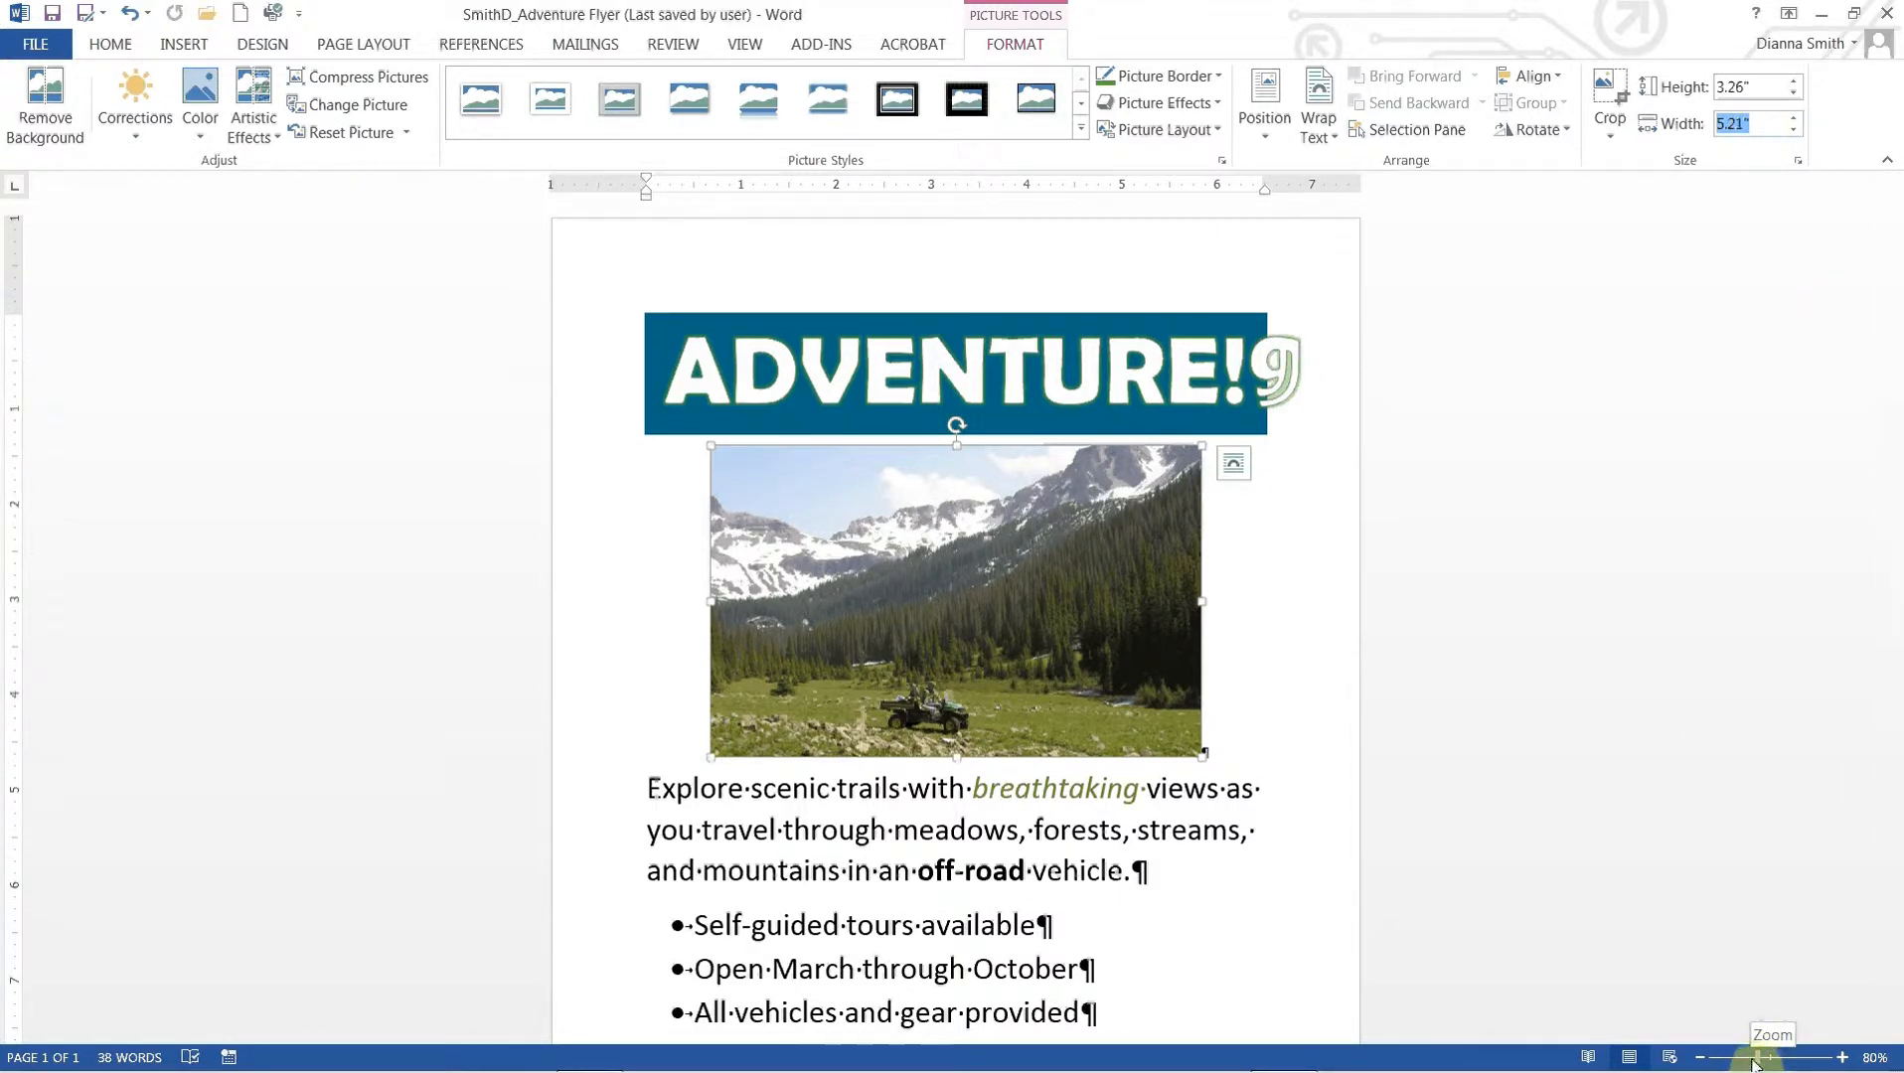
# Apply the Drop Shadow Rectangle picture style to the mountain picture
pyautogui.click(1842, 1060)
pyautogui.click(1841, 1060)
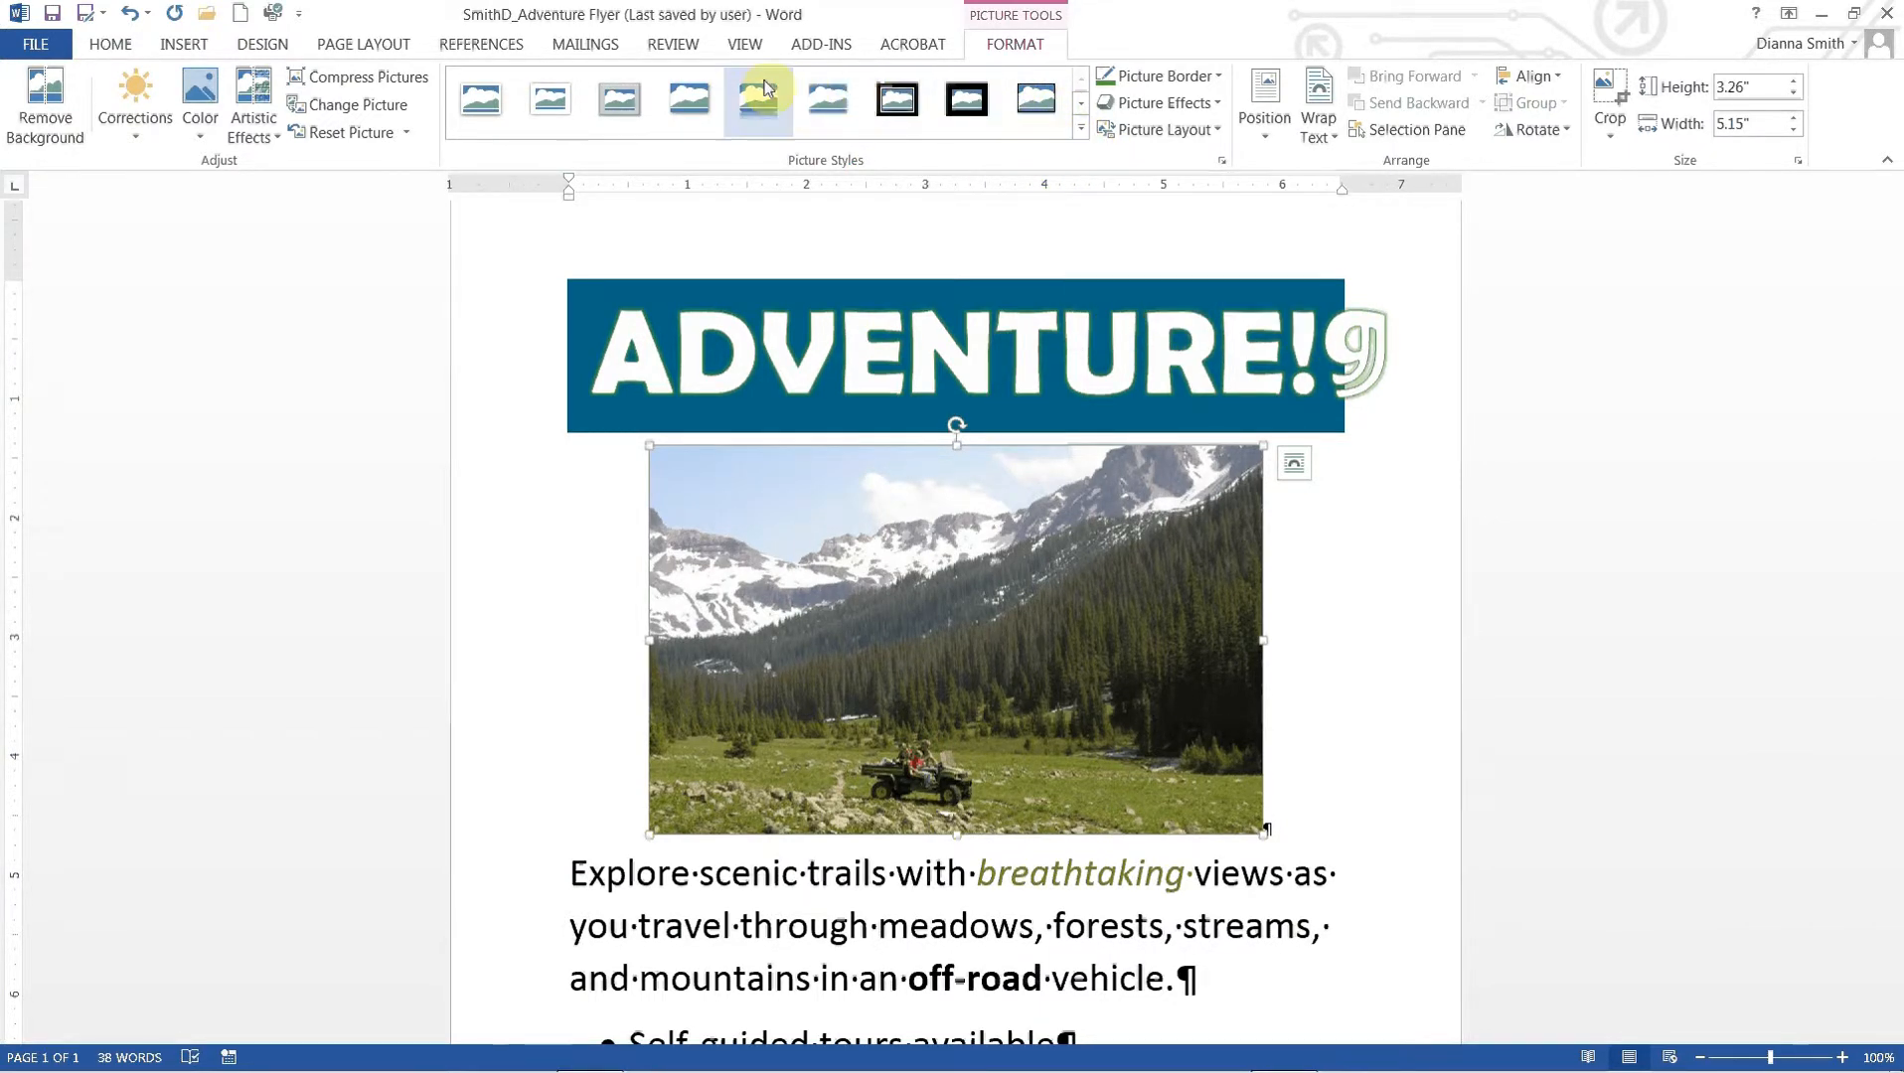
pyautogui.click(1082, 131)
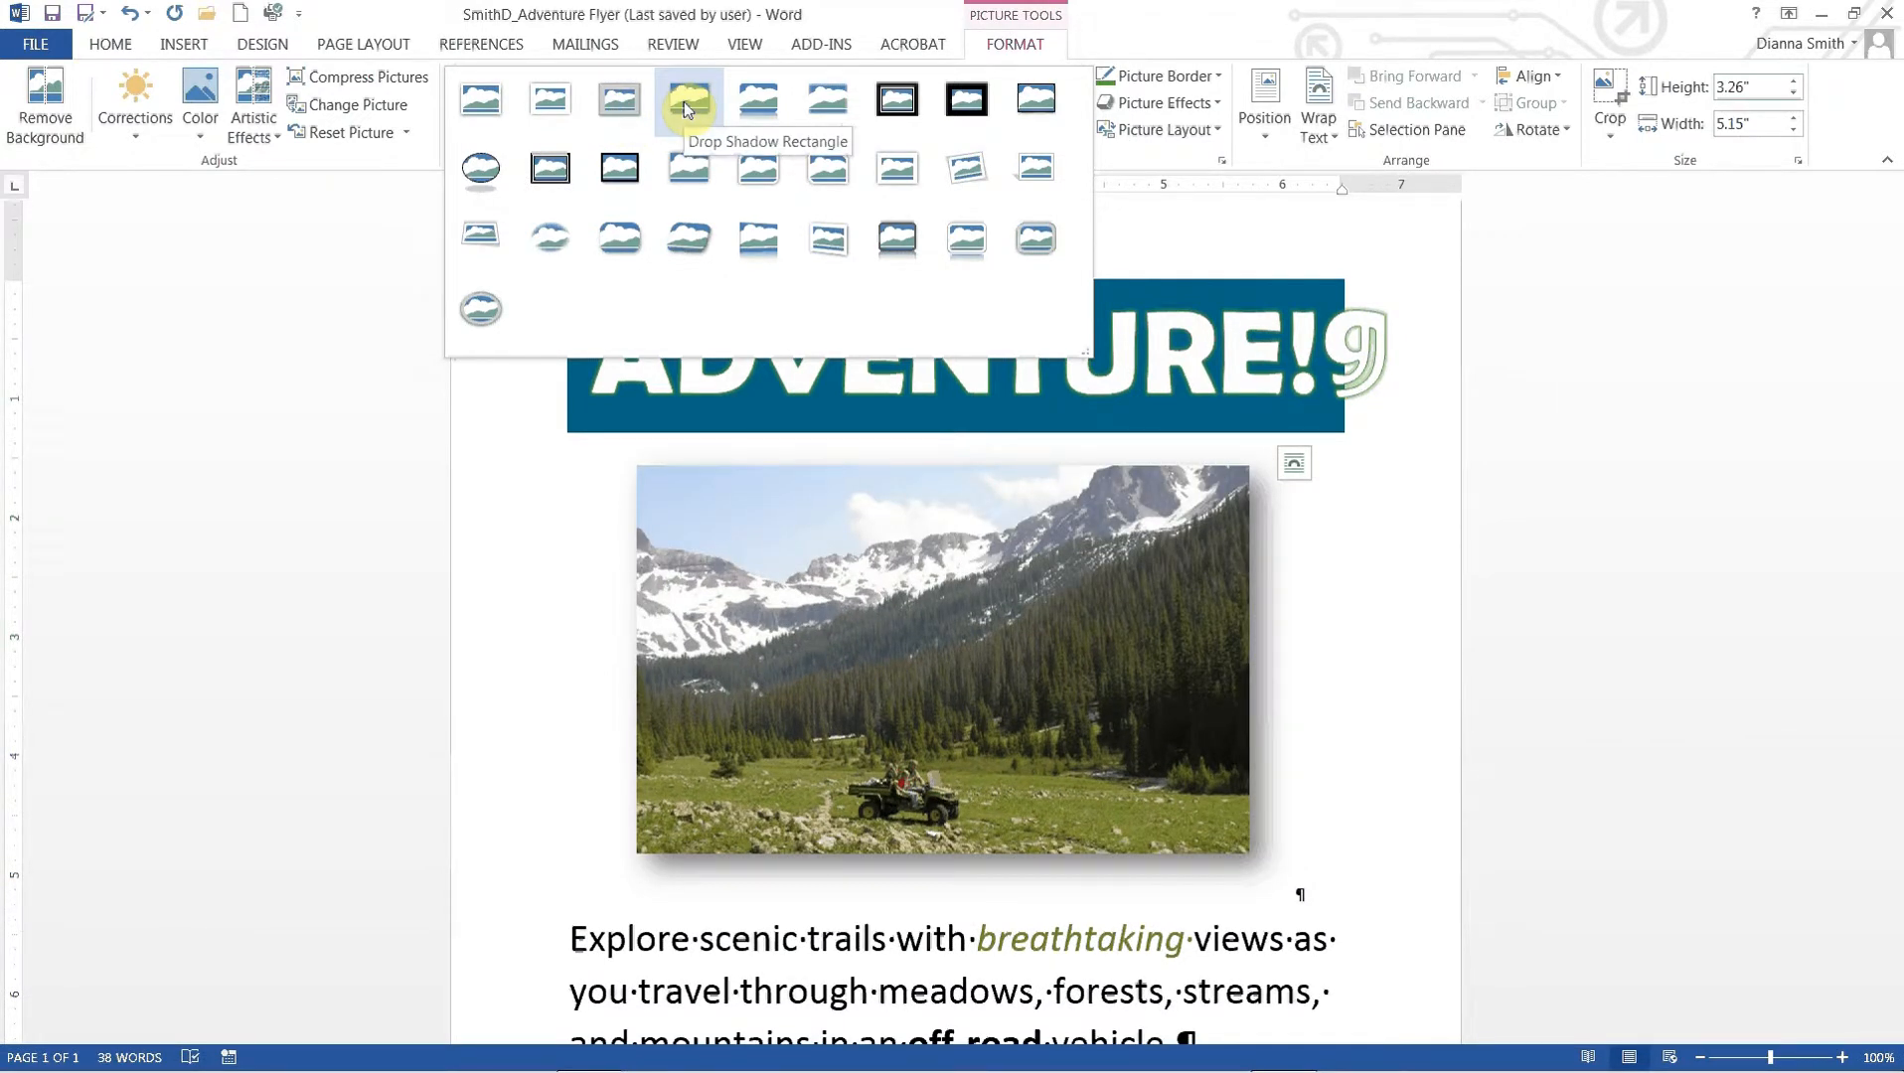
pyautogui.click(685, 102)
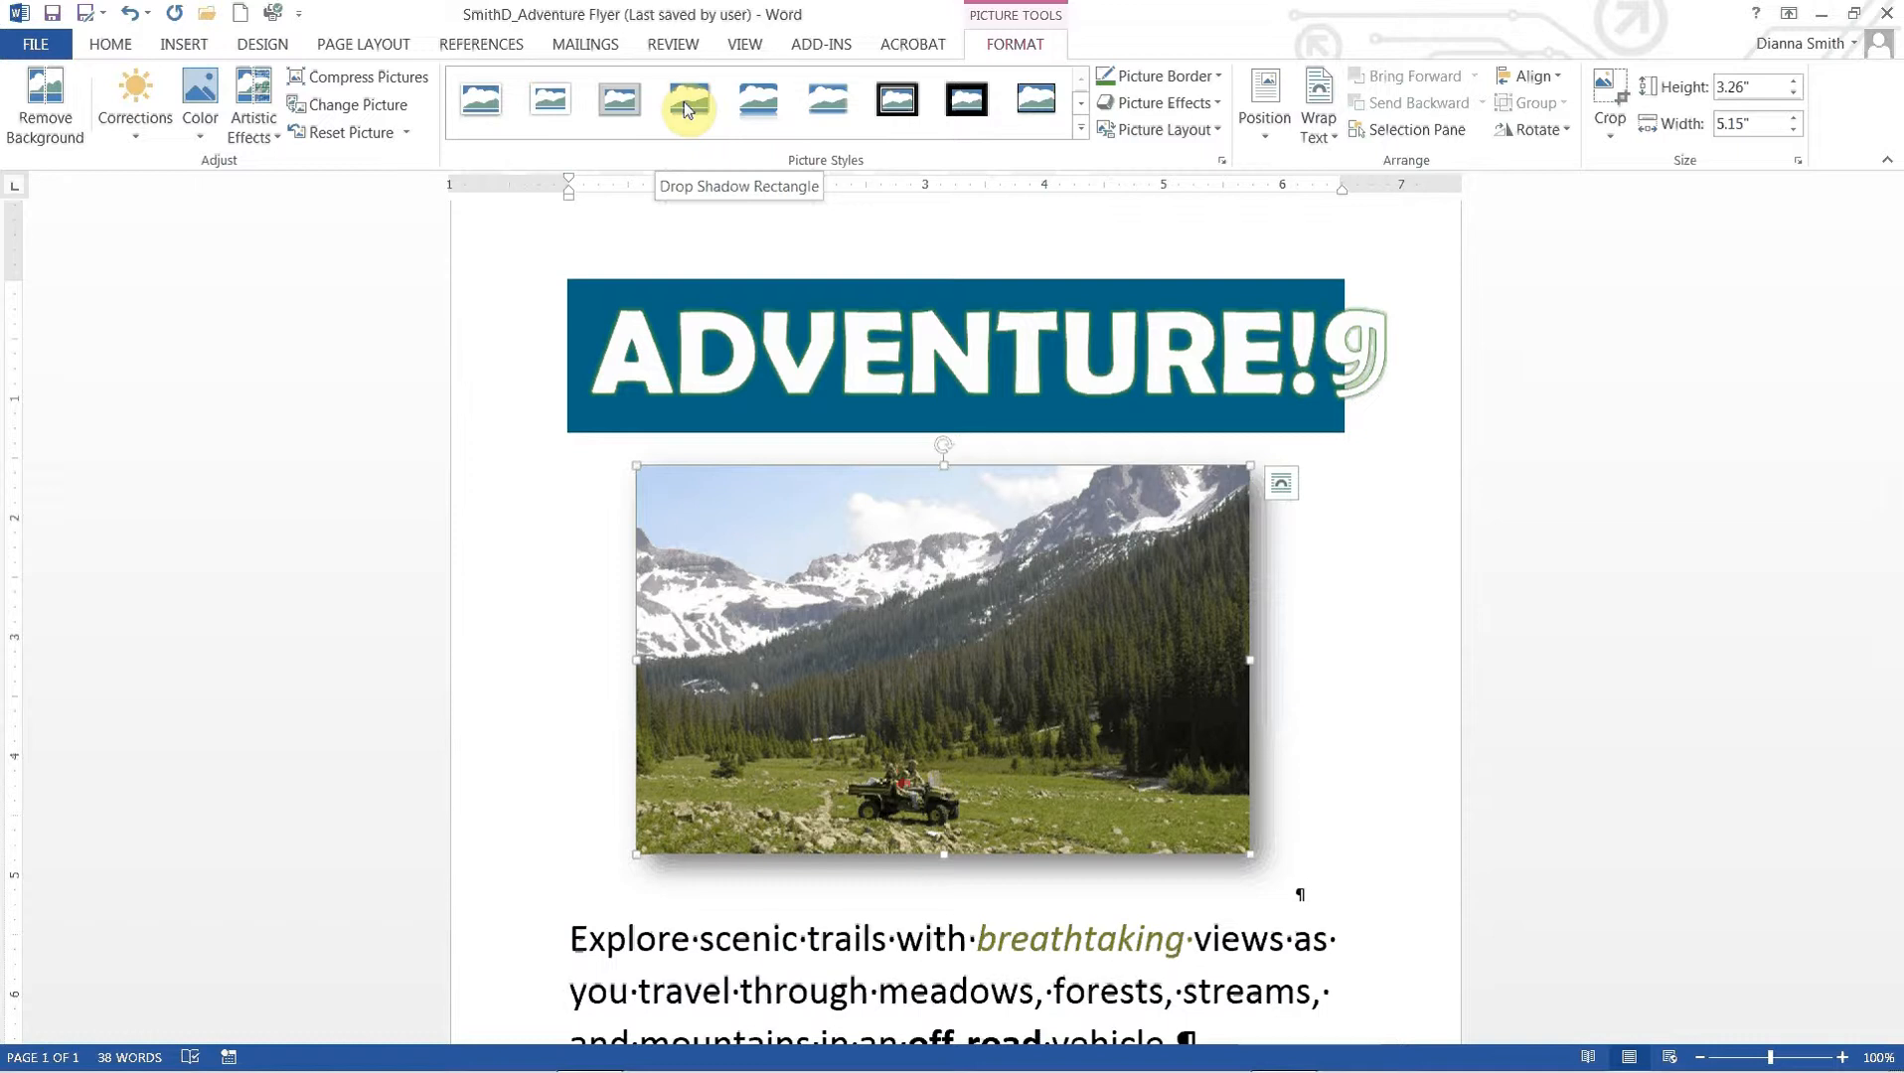
pyautogui.click(770, 94)
pyautogui.click(840, 94)
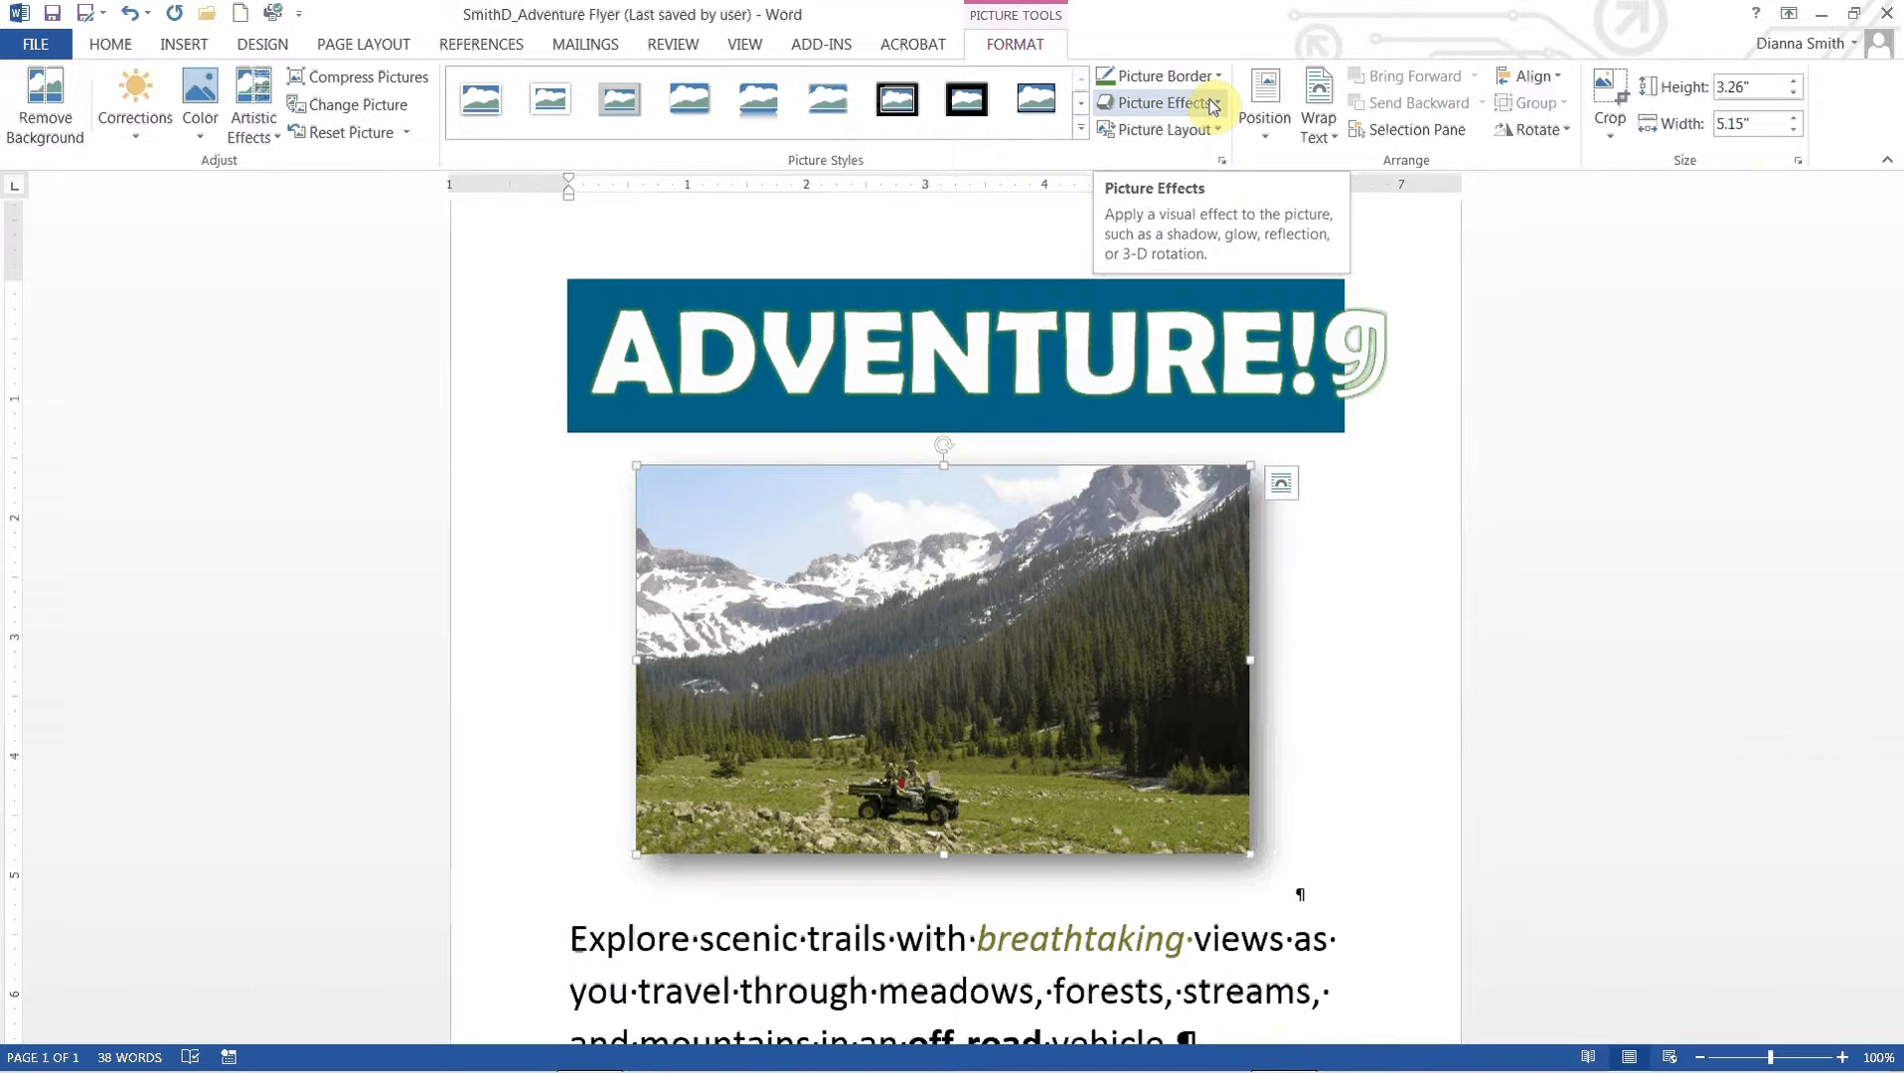
# Add a glow effect to the picture, using the last variation in the first row
pyautogui.click(1221, 104)
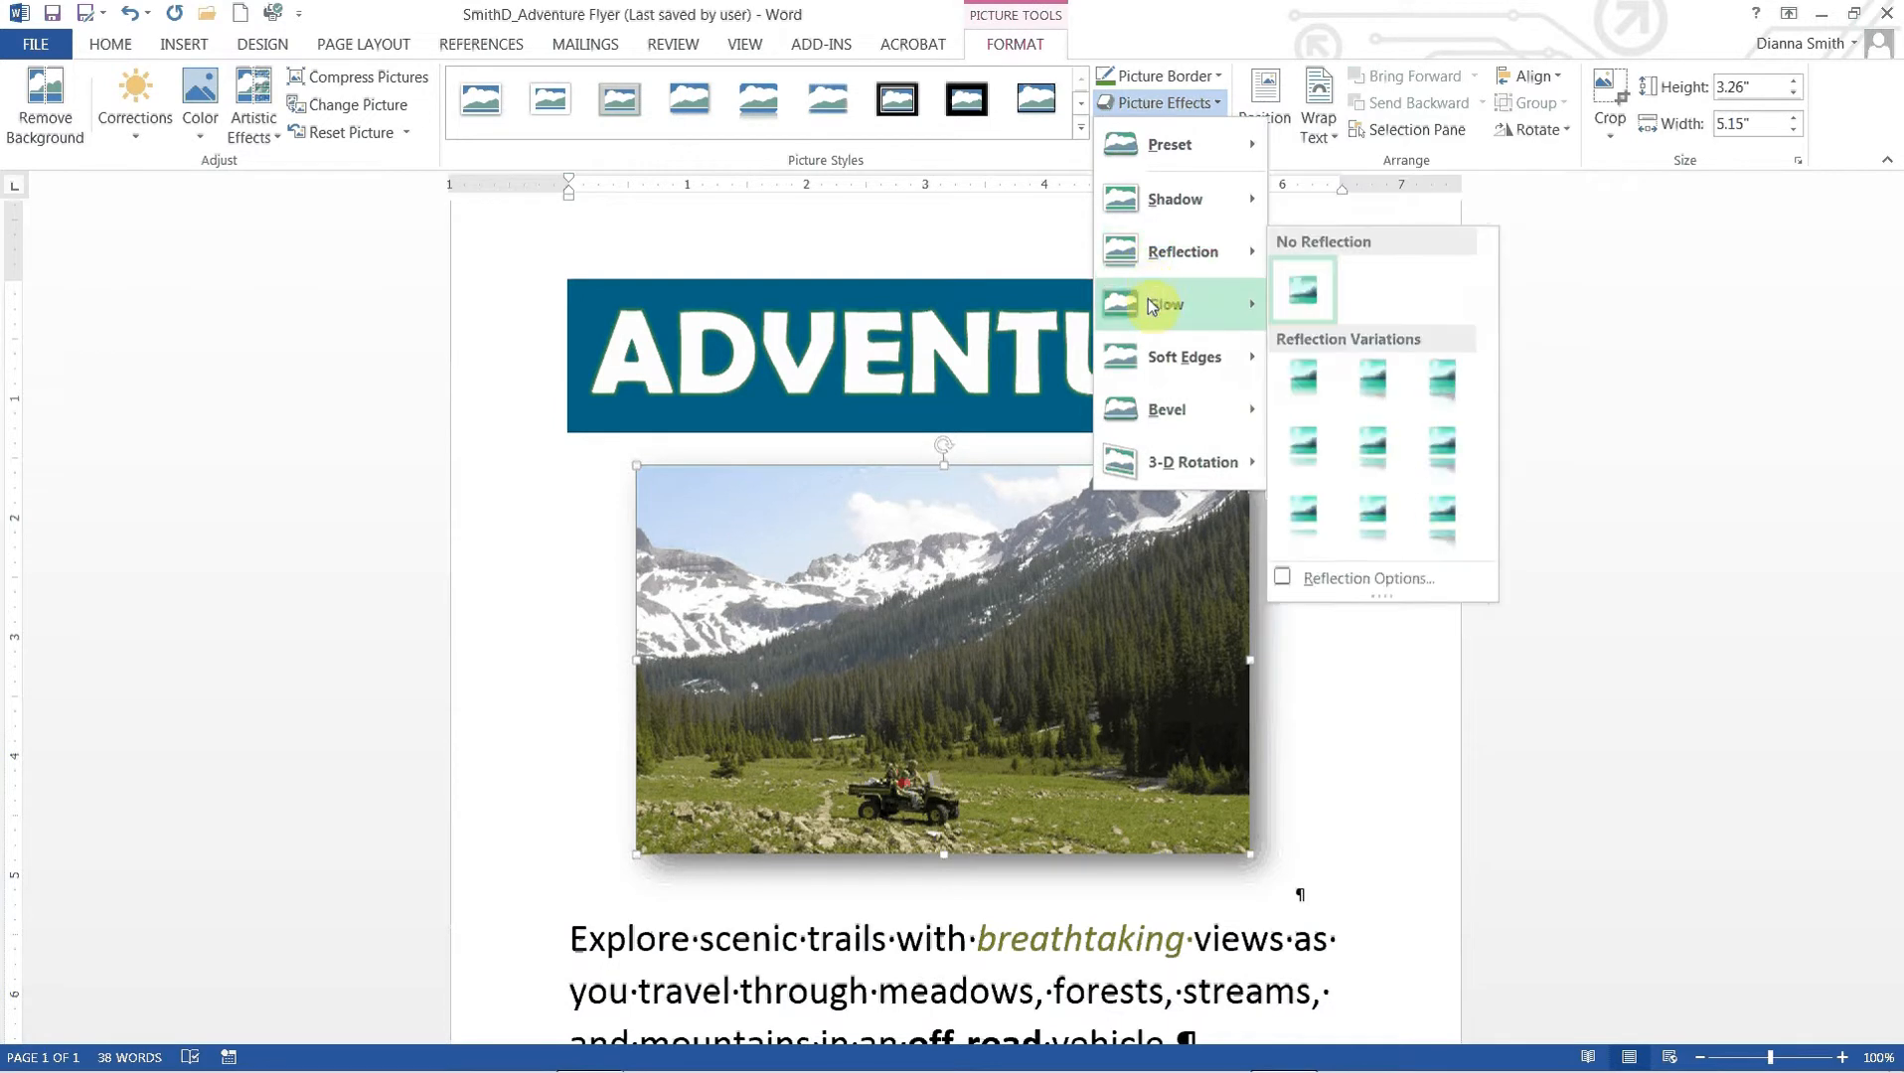
pyautogui.moveTo(1149, 297)
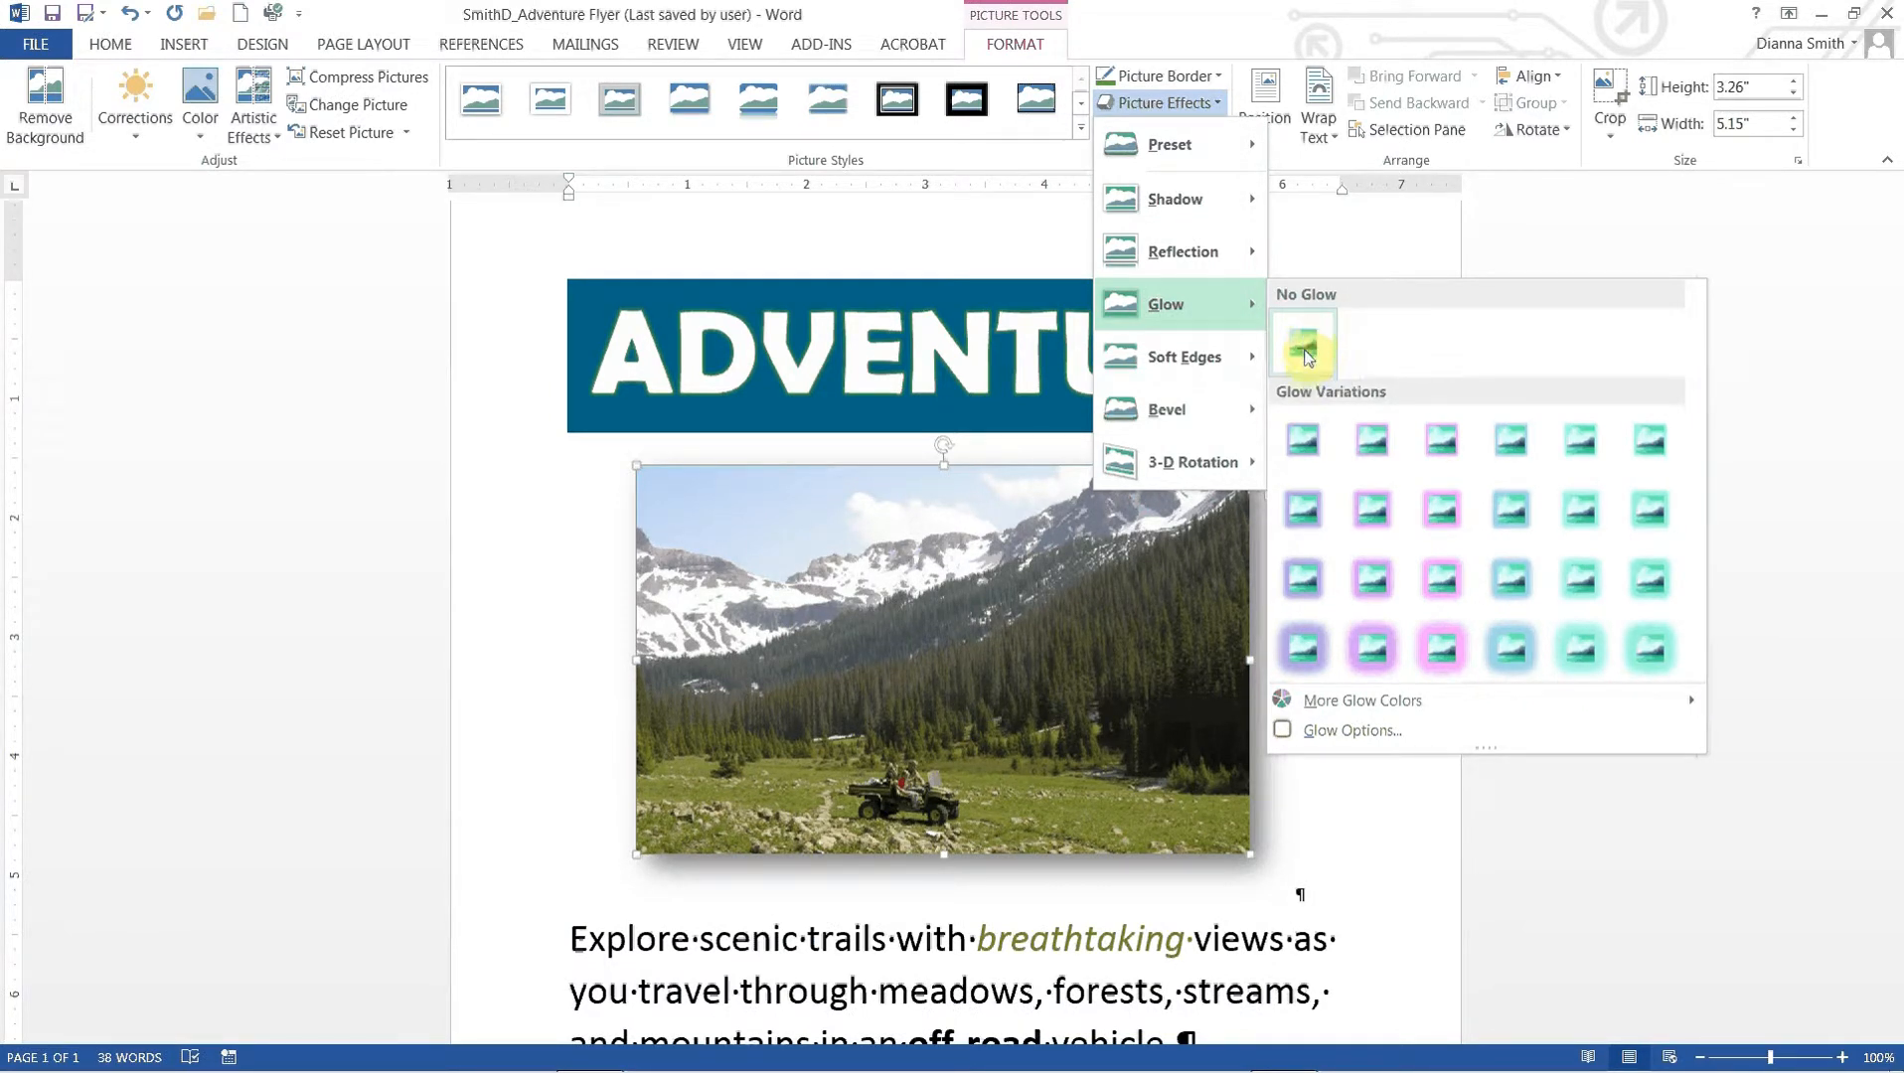
pyautogui.click(1649, 440)
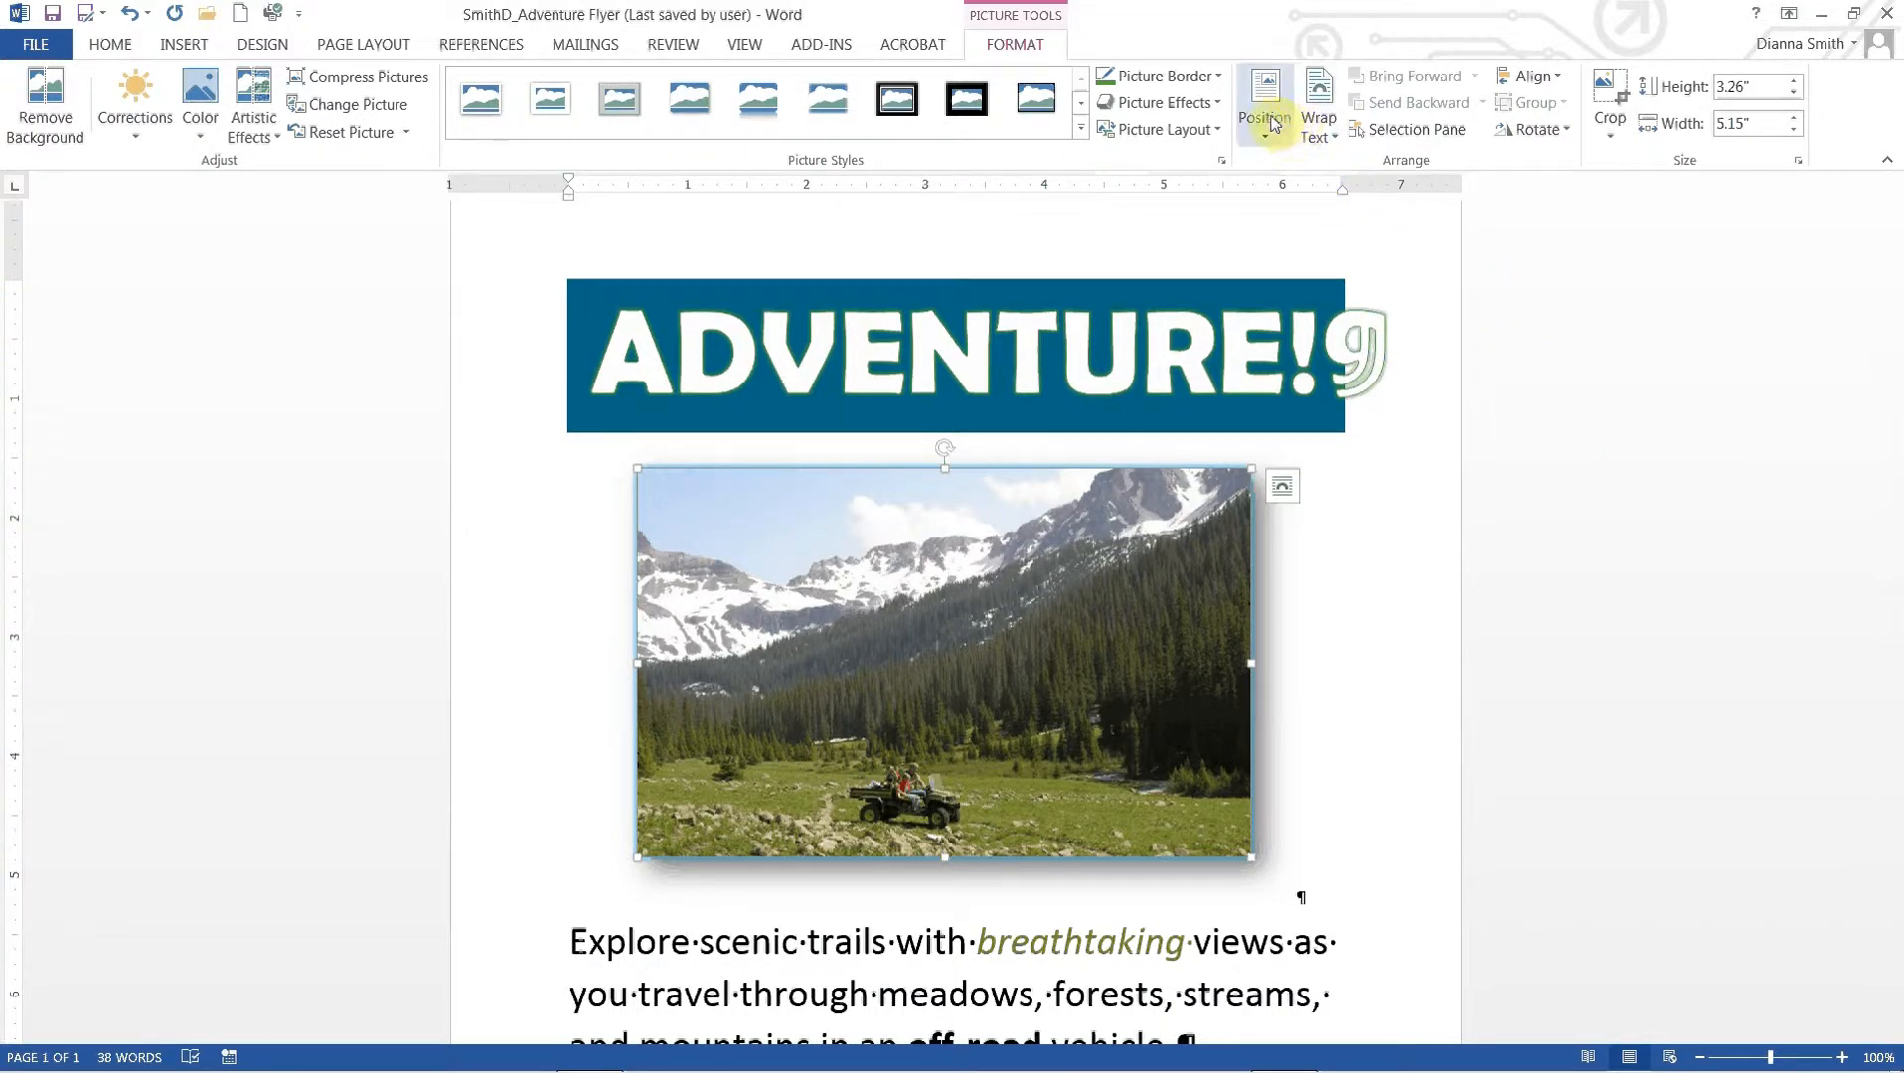
# Add a bevel effect to the picture, using the first bevel in the second row, and check the applied choice
pyautogui.click(1219, 105)
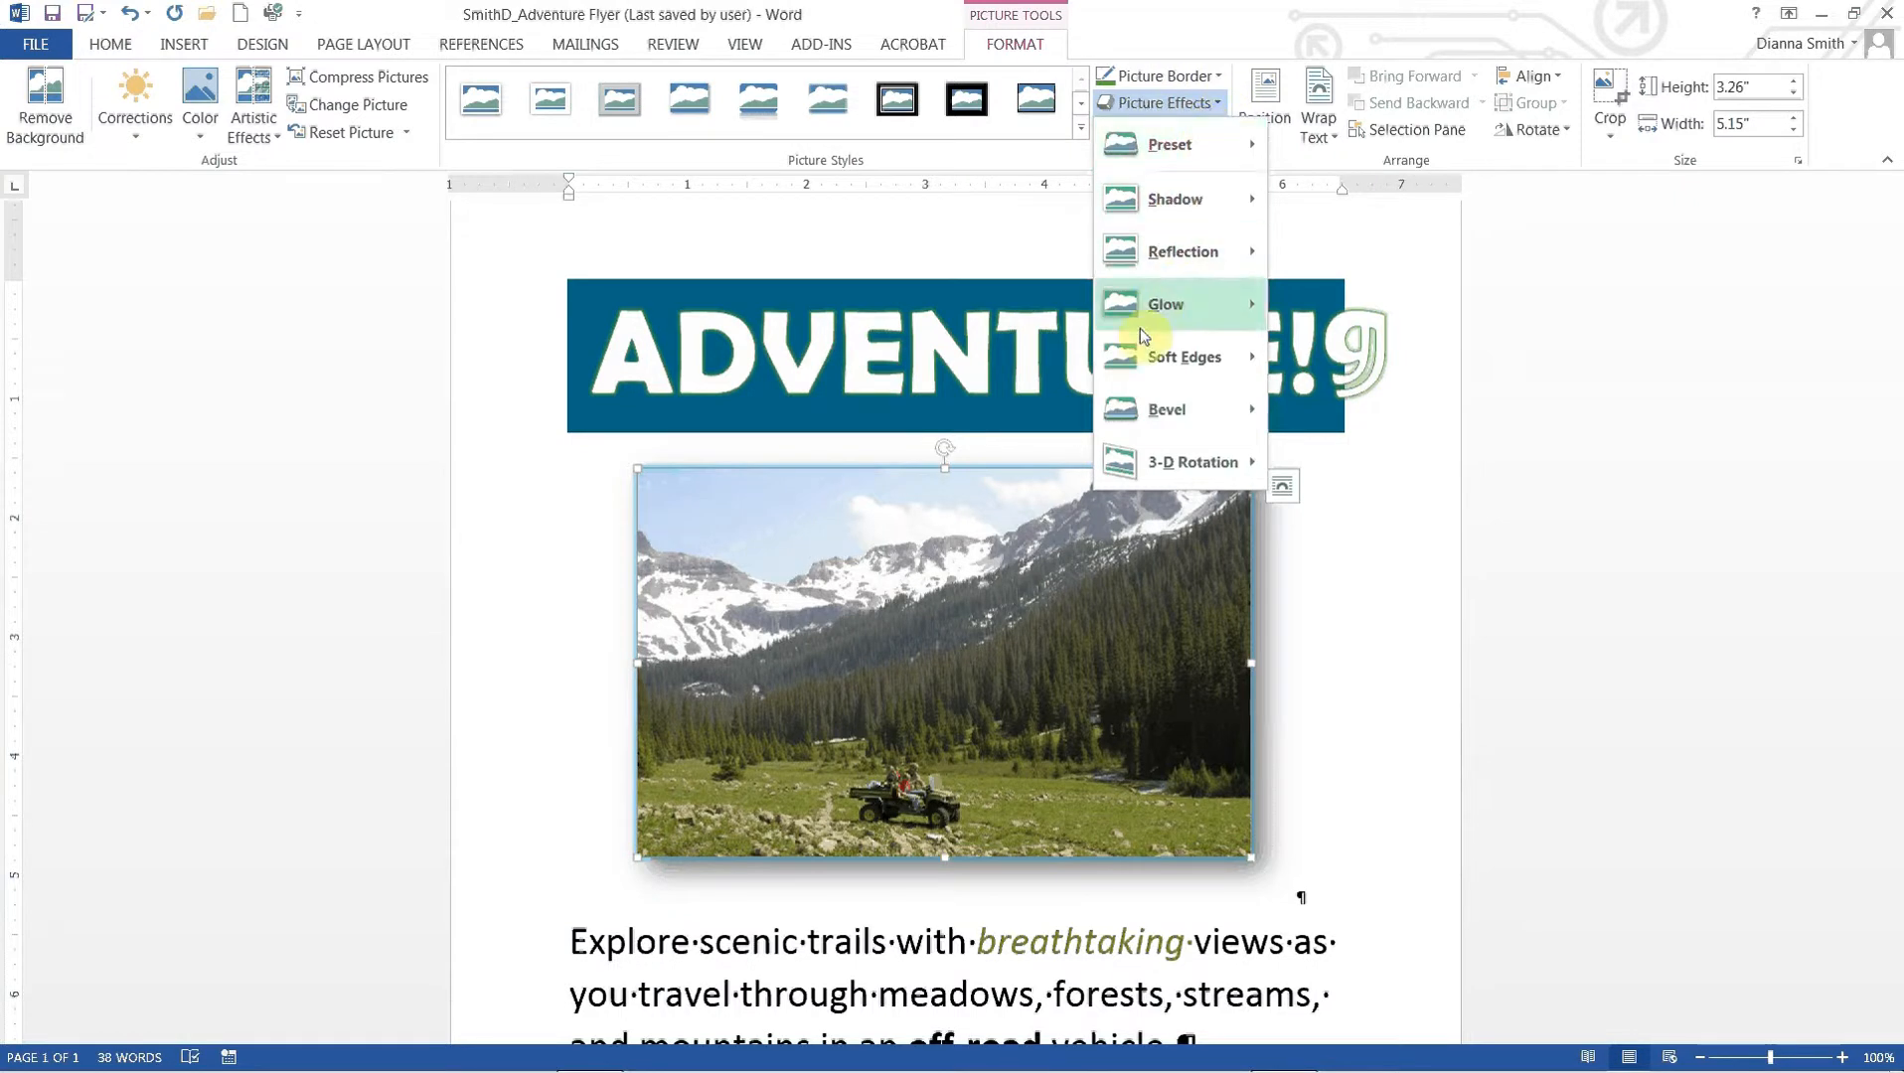
pyautogui.moveTo(1139, 403)
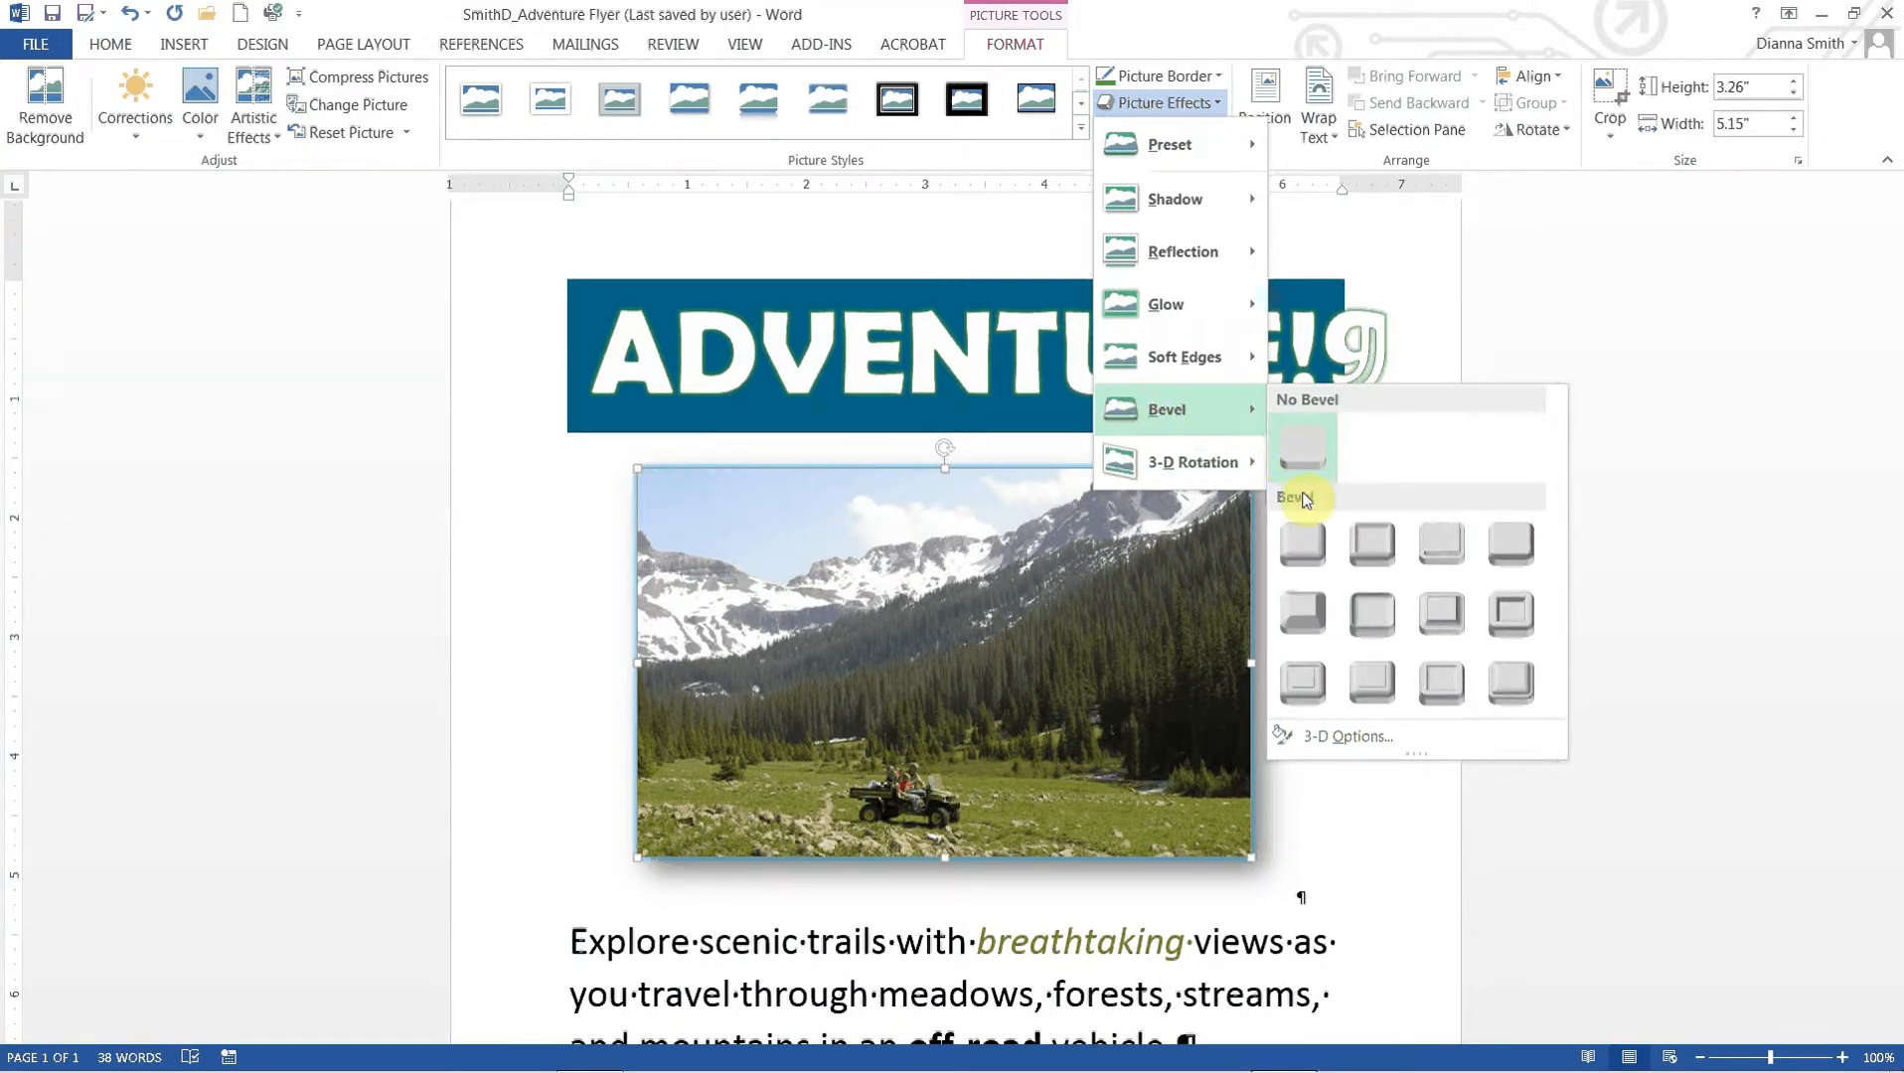
pyautogui.click(1299, 614)
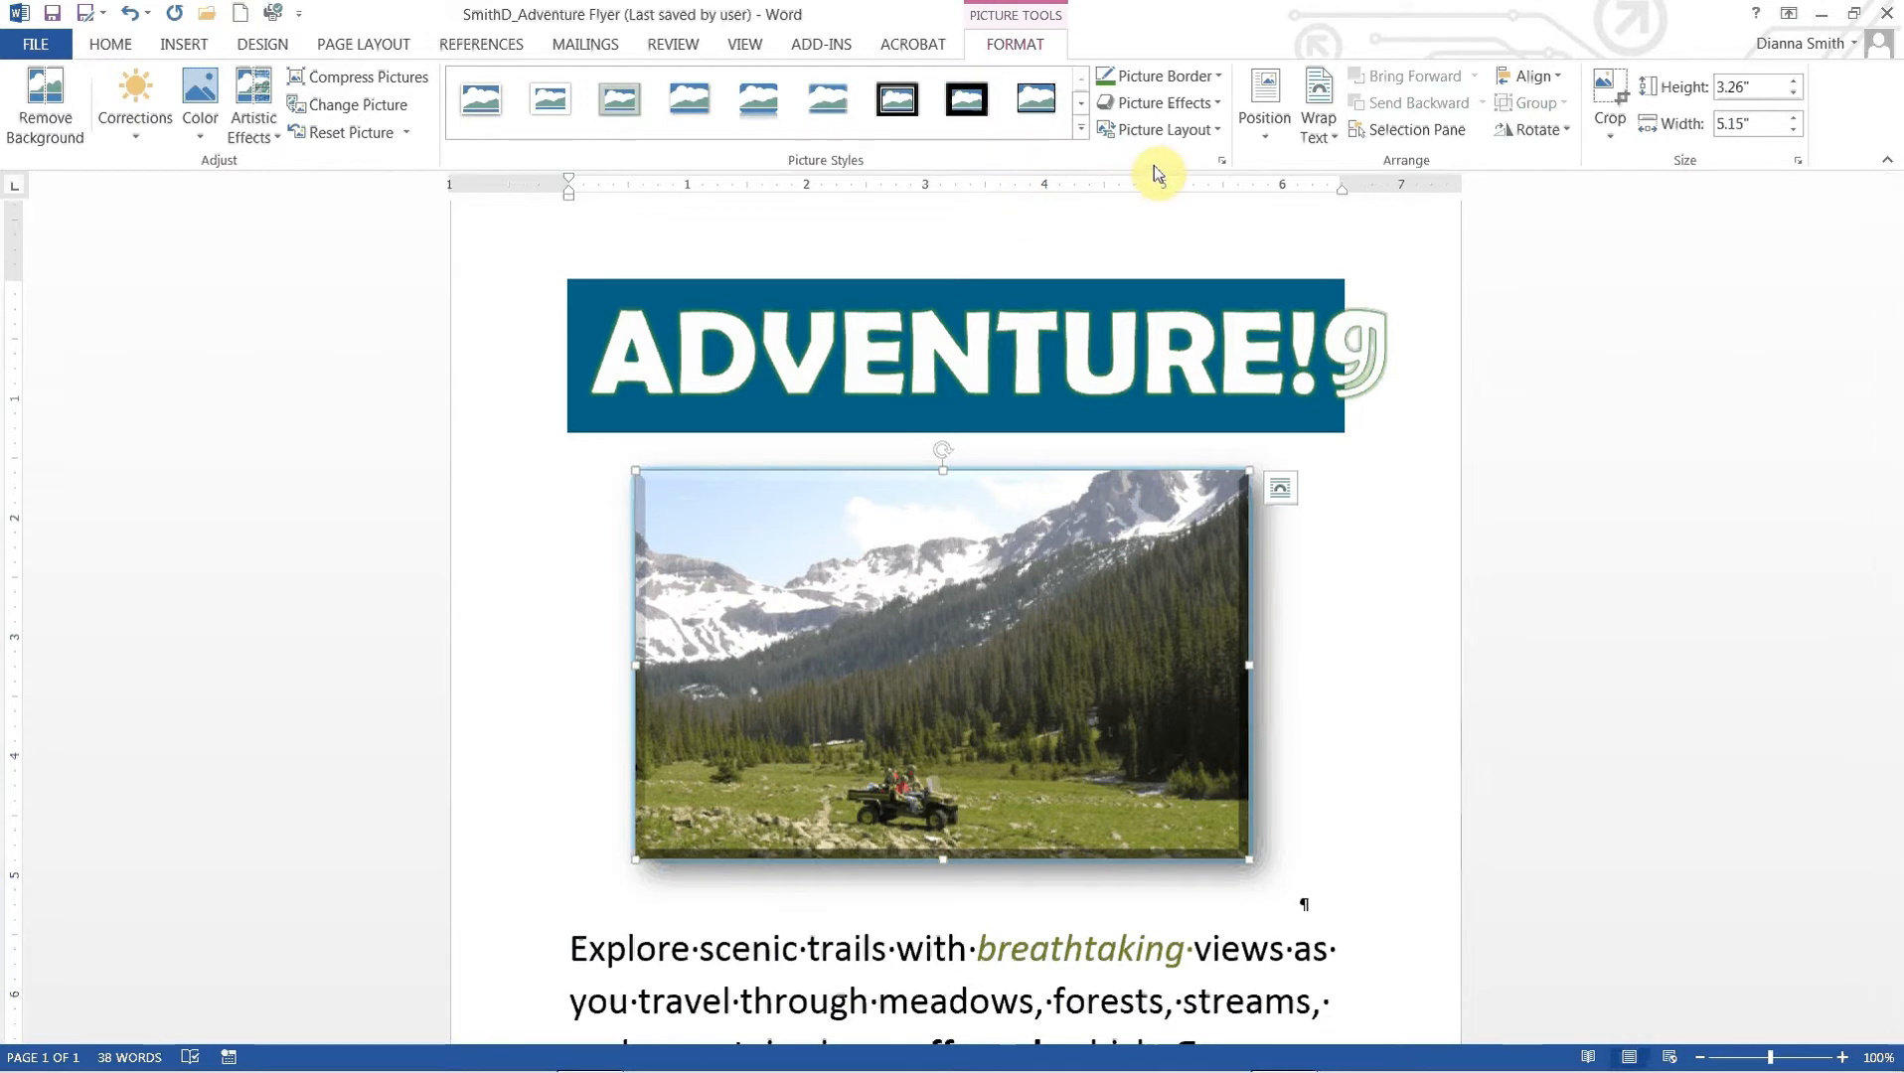
pyautogui.click(1218, 104)
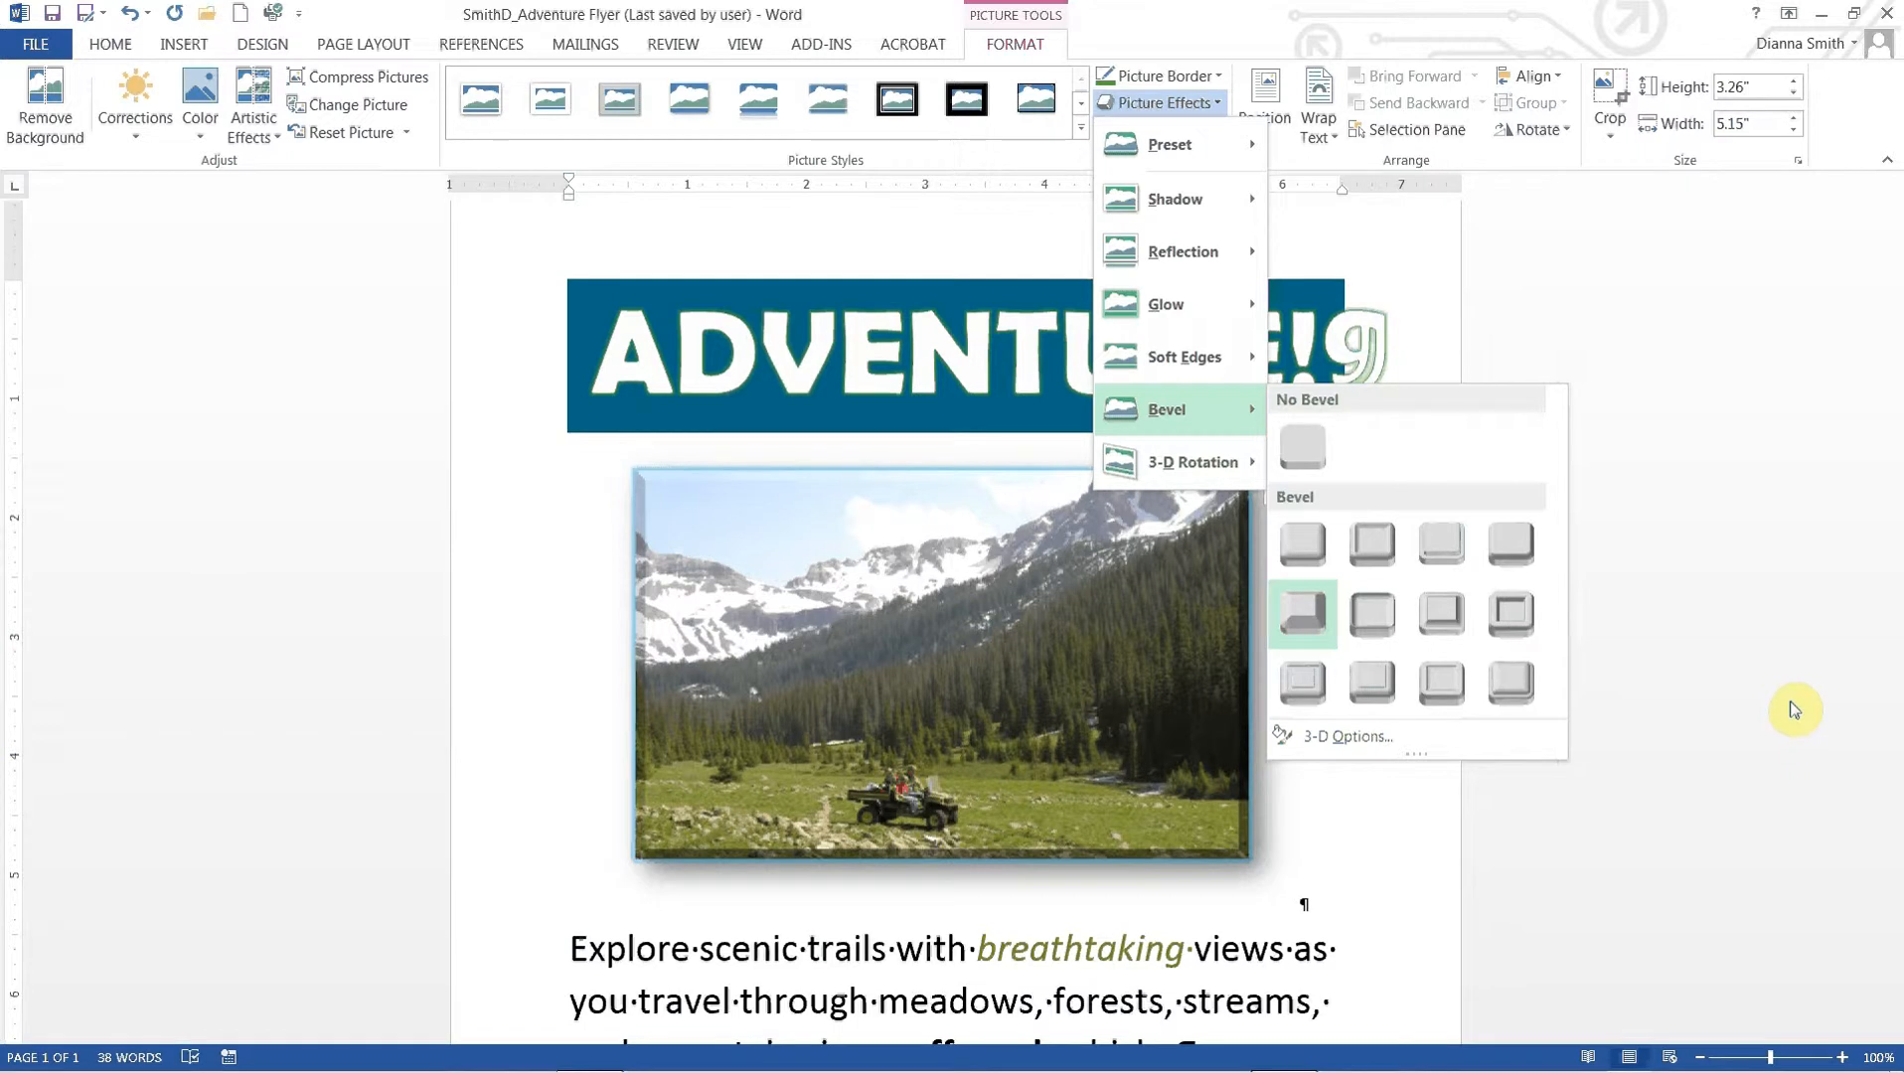
# Add a Box page border to the whole document, using the second line style, a pale green theme color and 4 ½ pt width
pyautogui.click(270, 47)
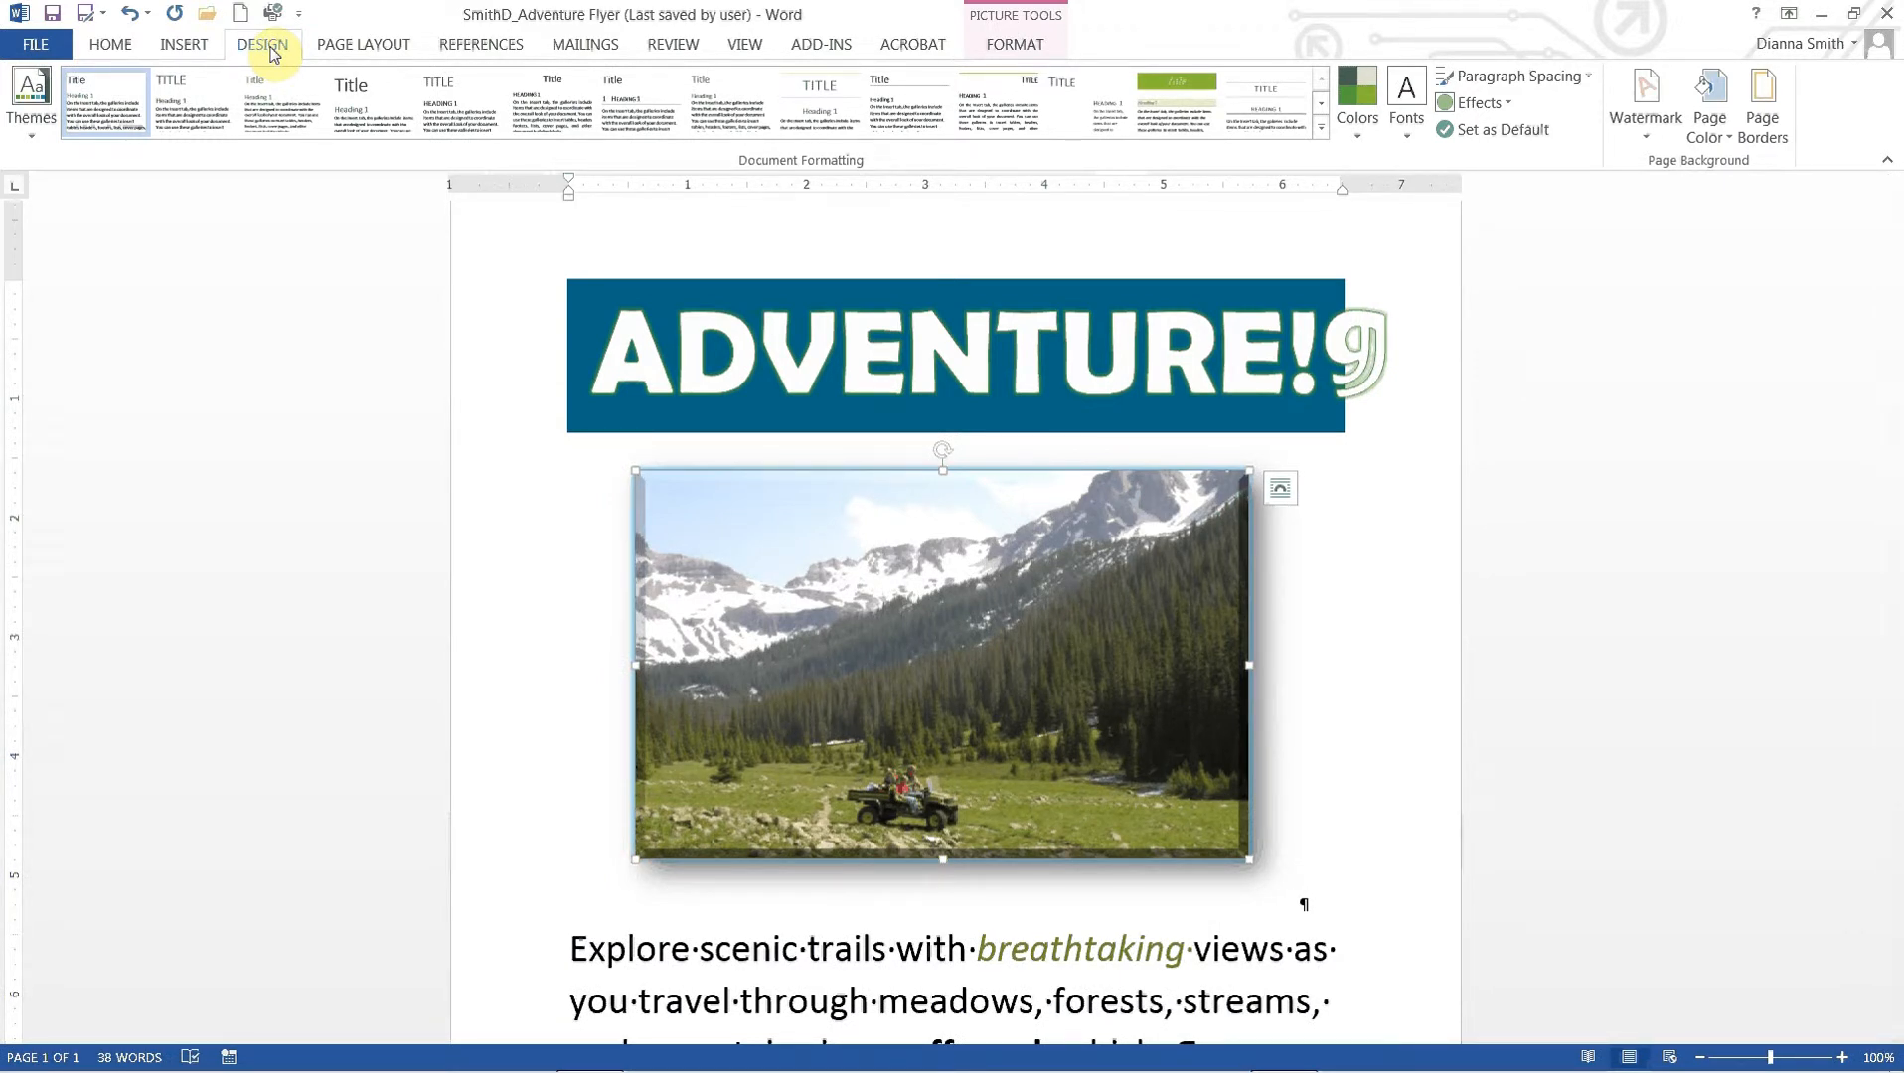
pyautogui.click(1760, 130)
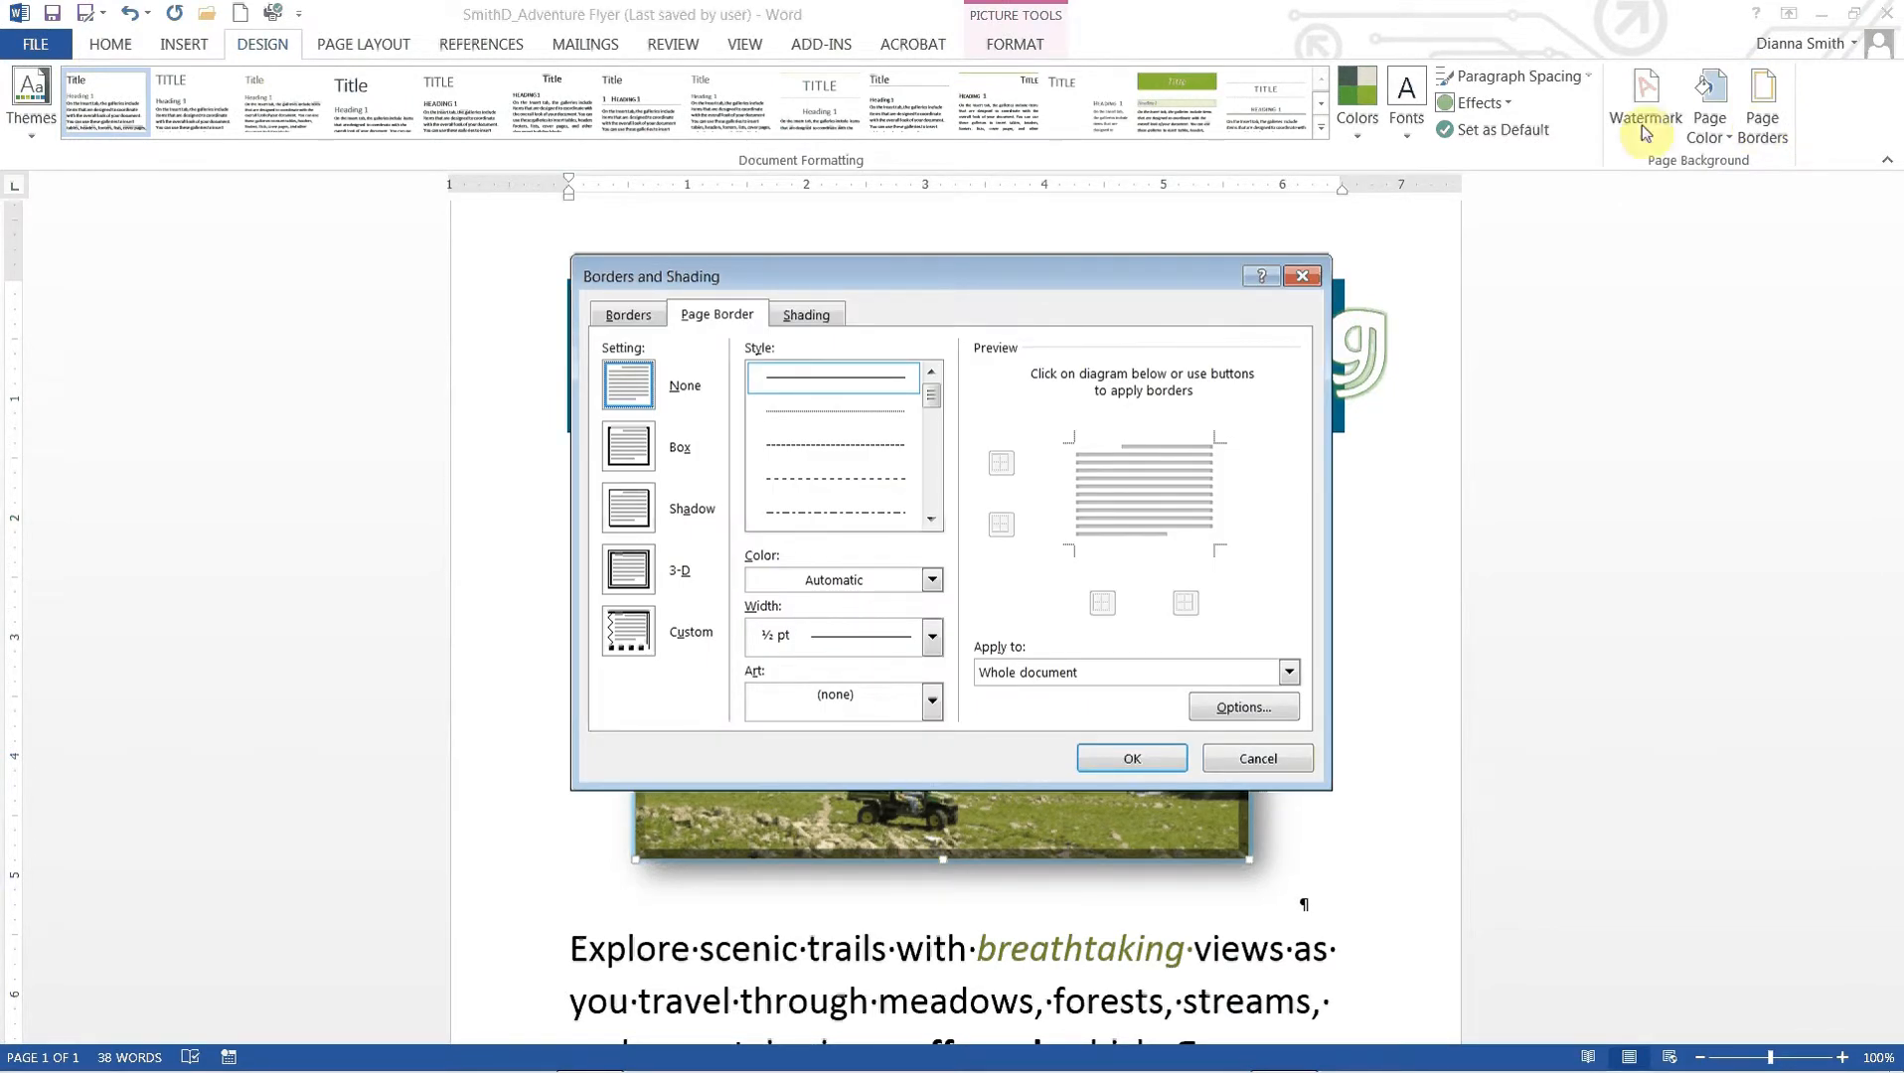
pyautogui.click(789, 413)
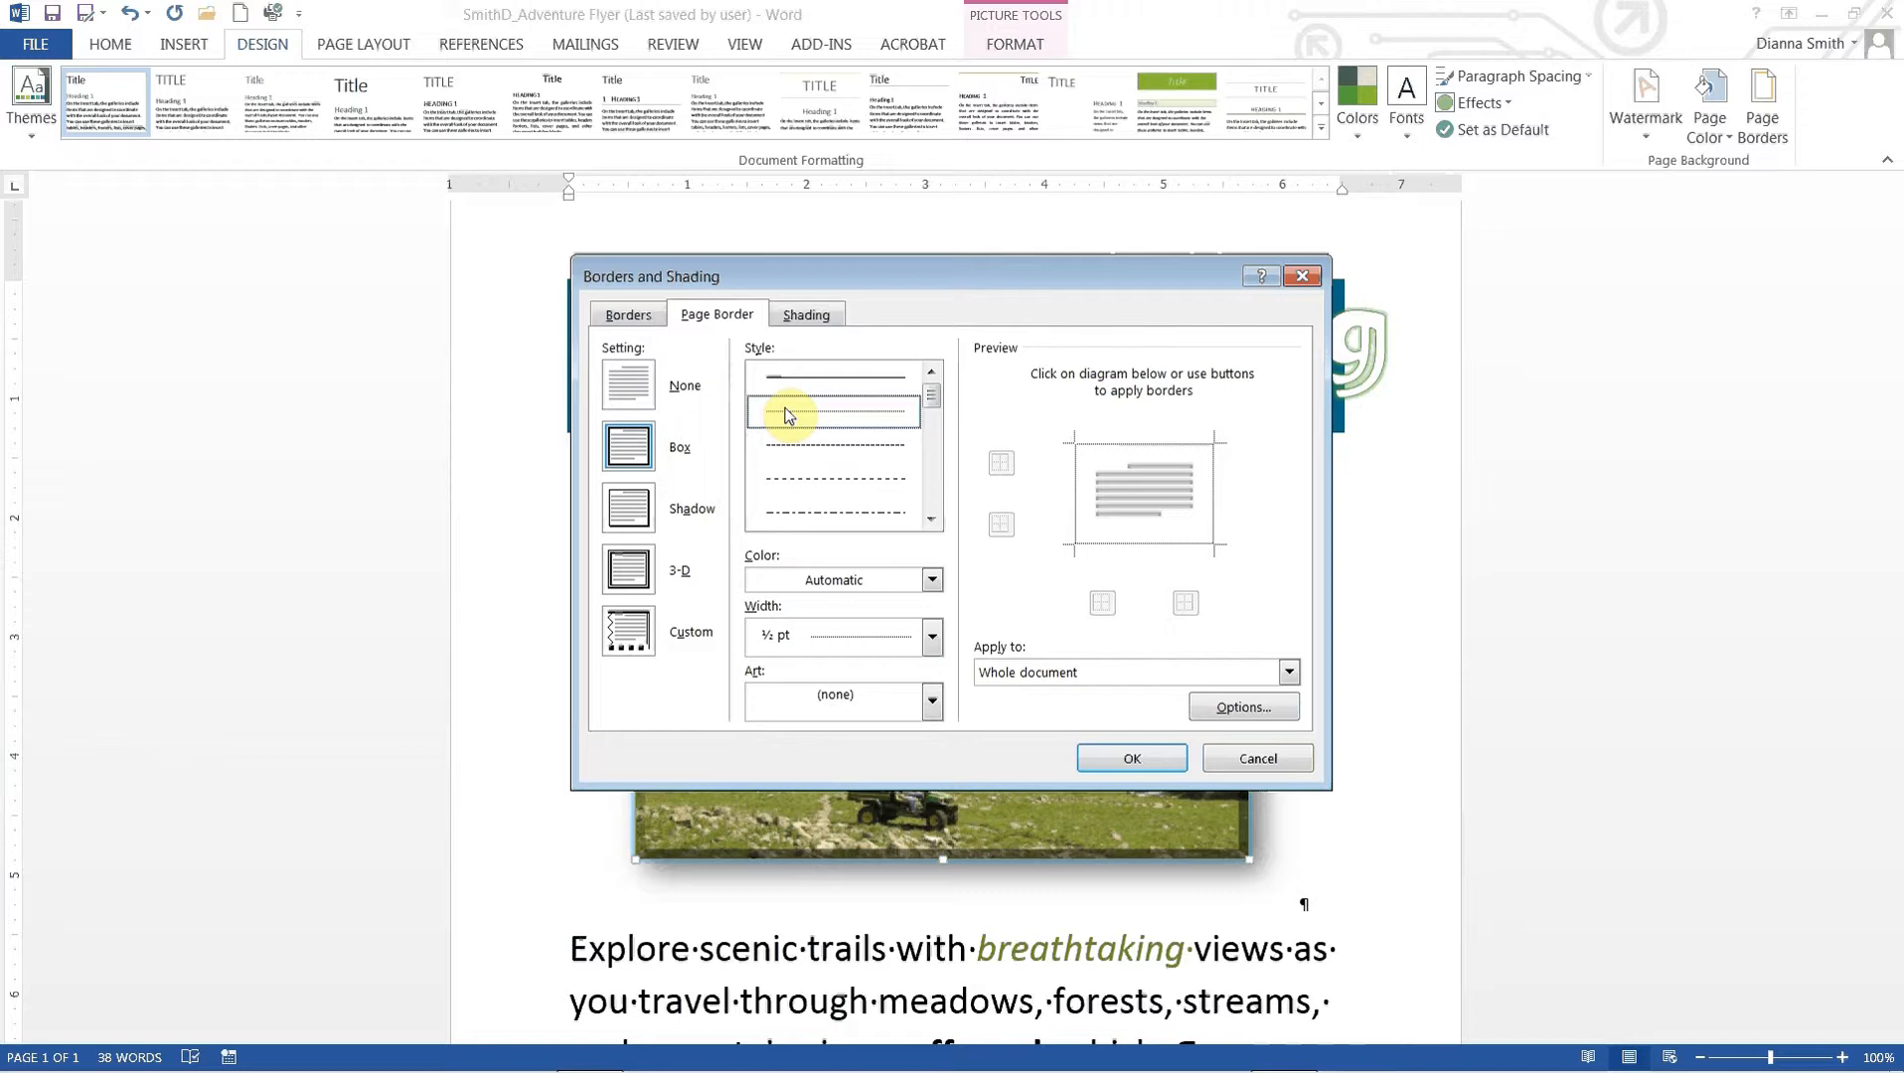
pyautogui.click(934, 584)
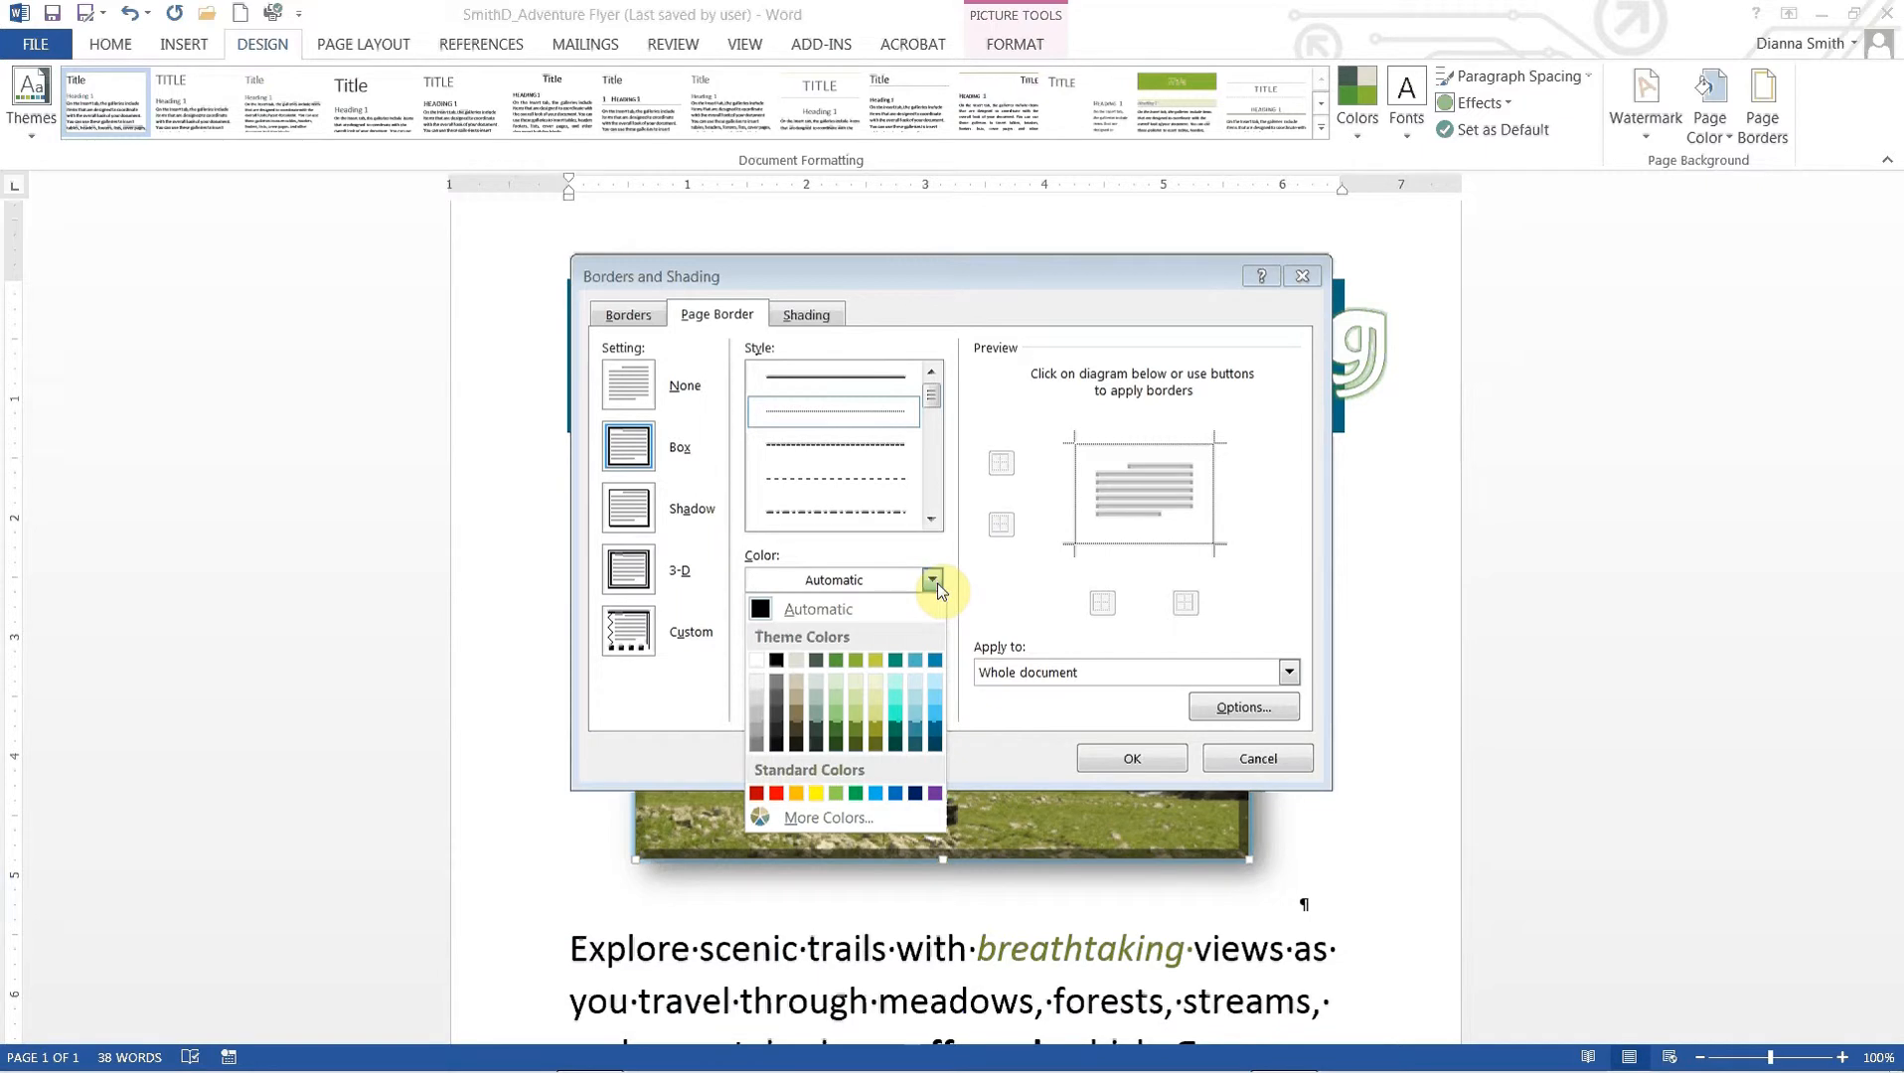
pyautogui.click(859, 694)
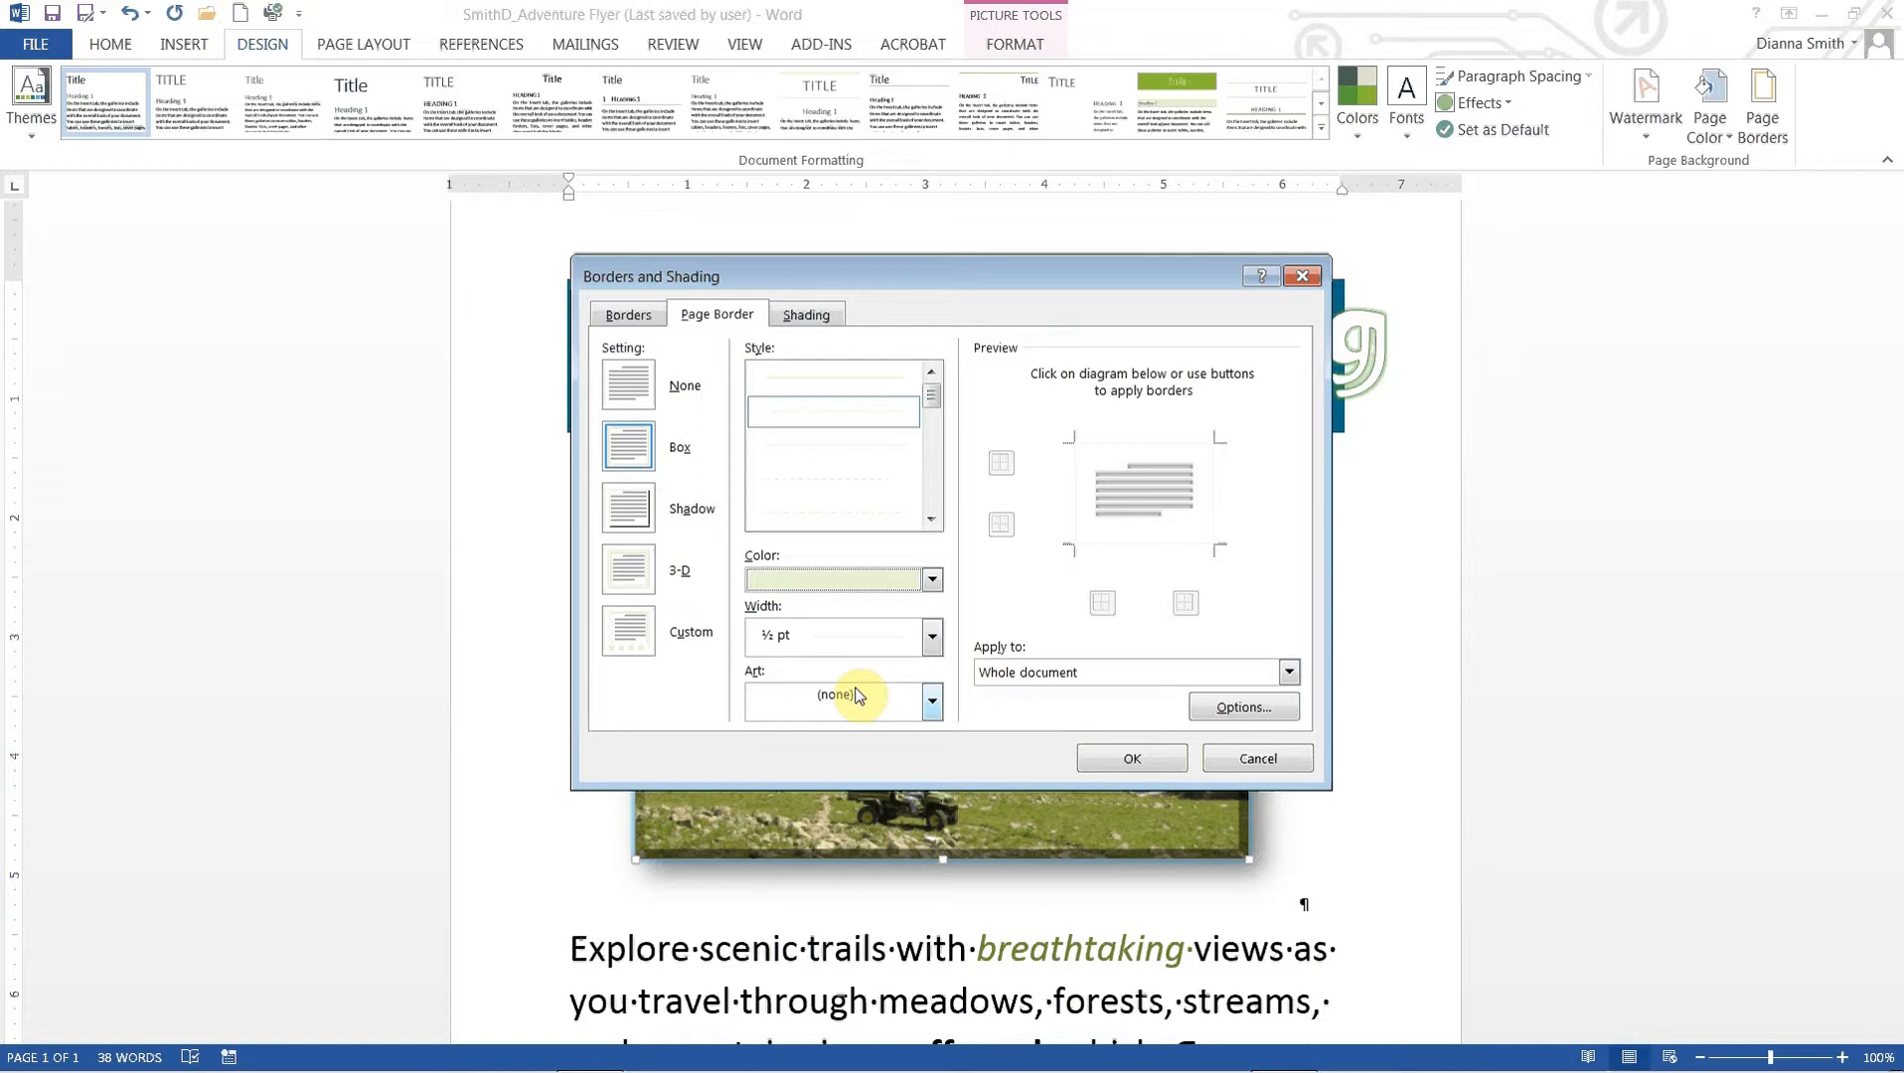
pyautogui.click(930, 642)
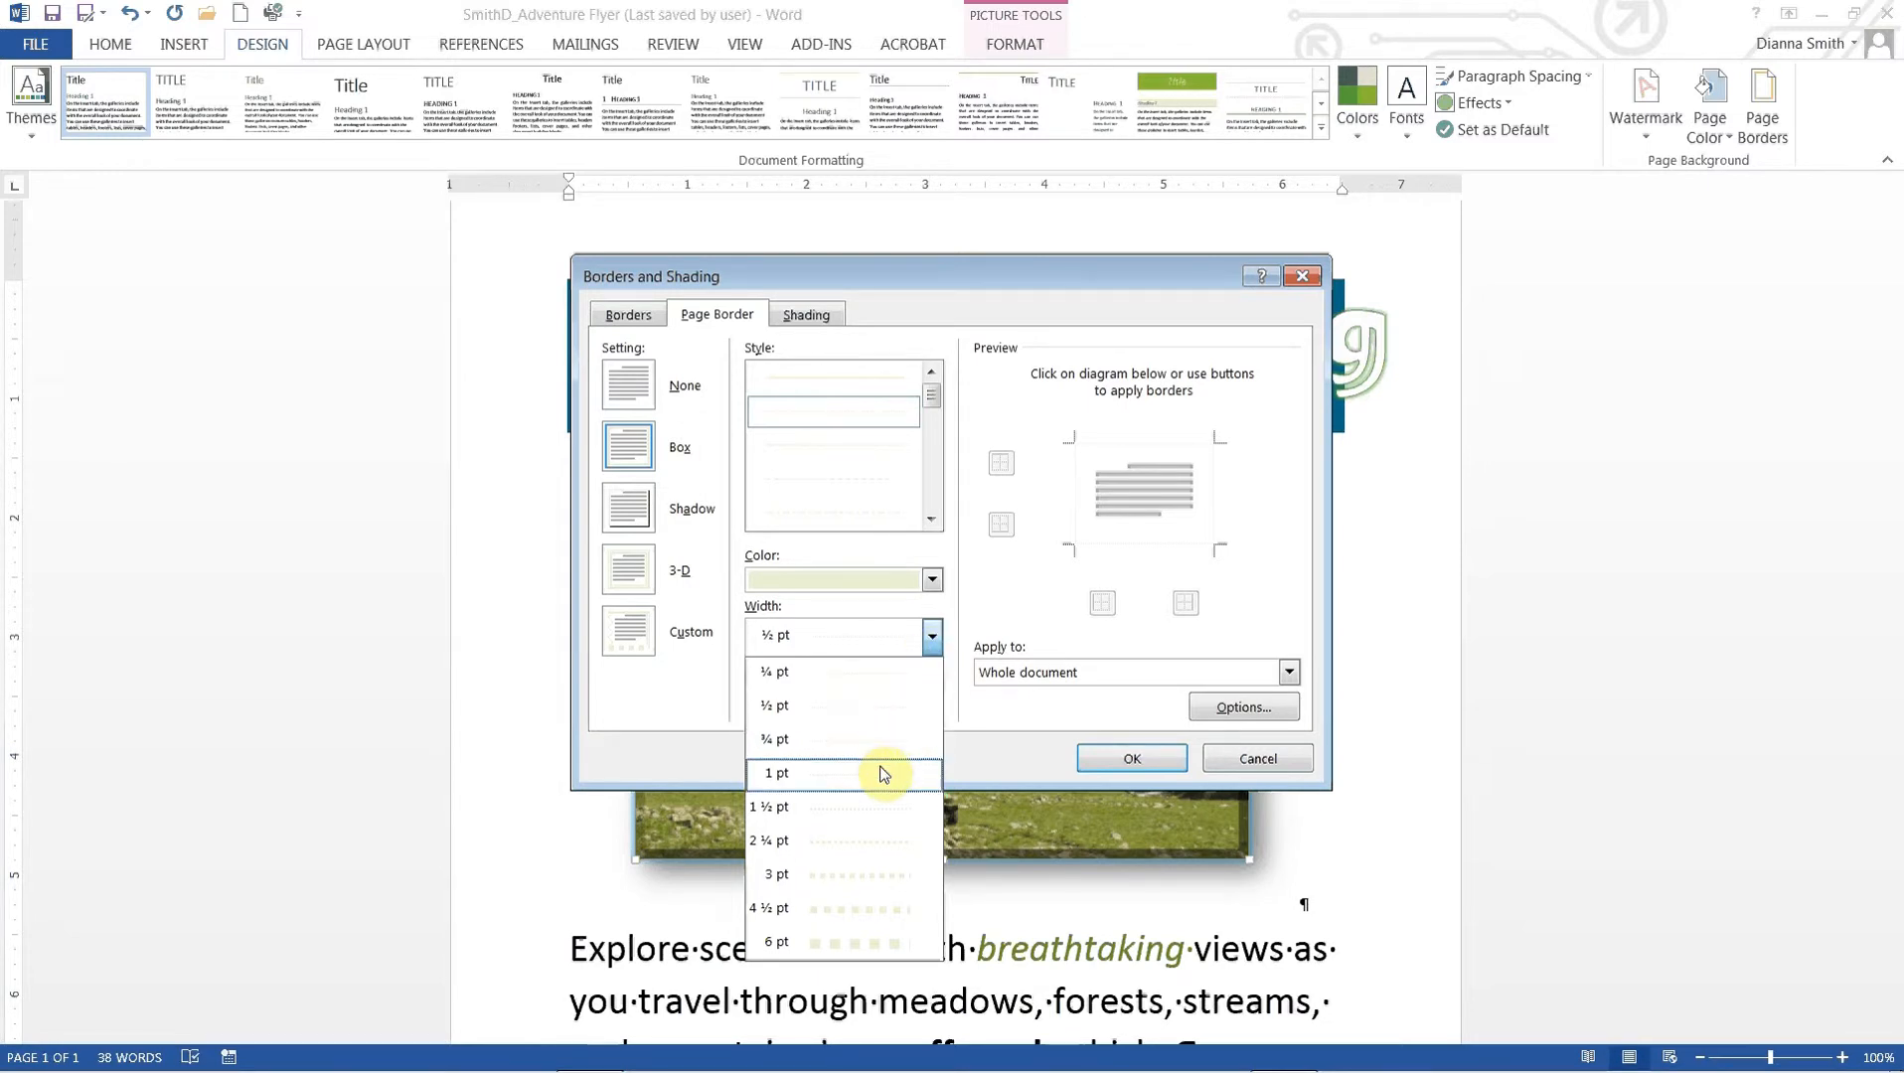
pyautogui.click(863, 909)
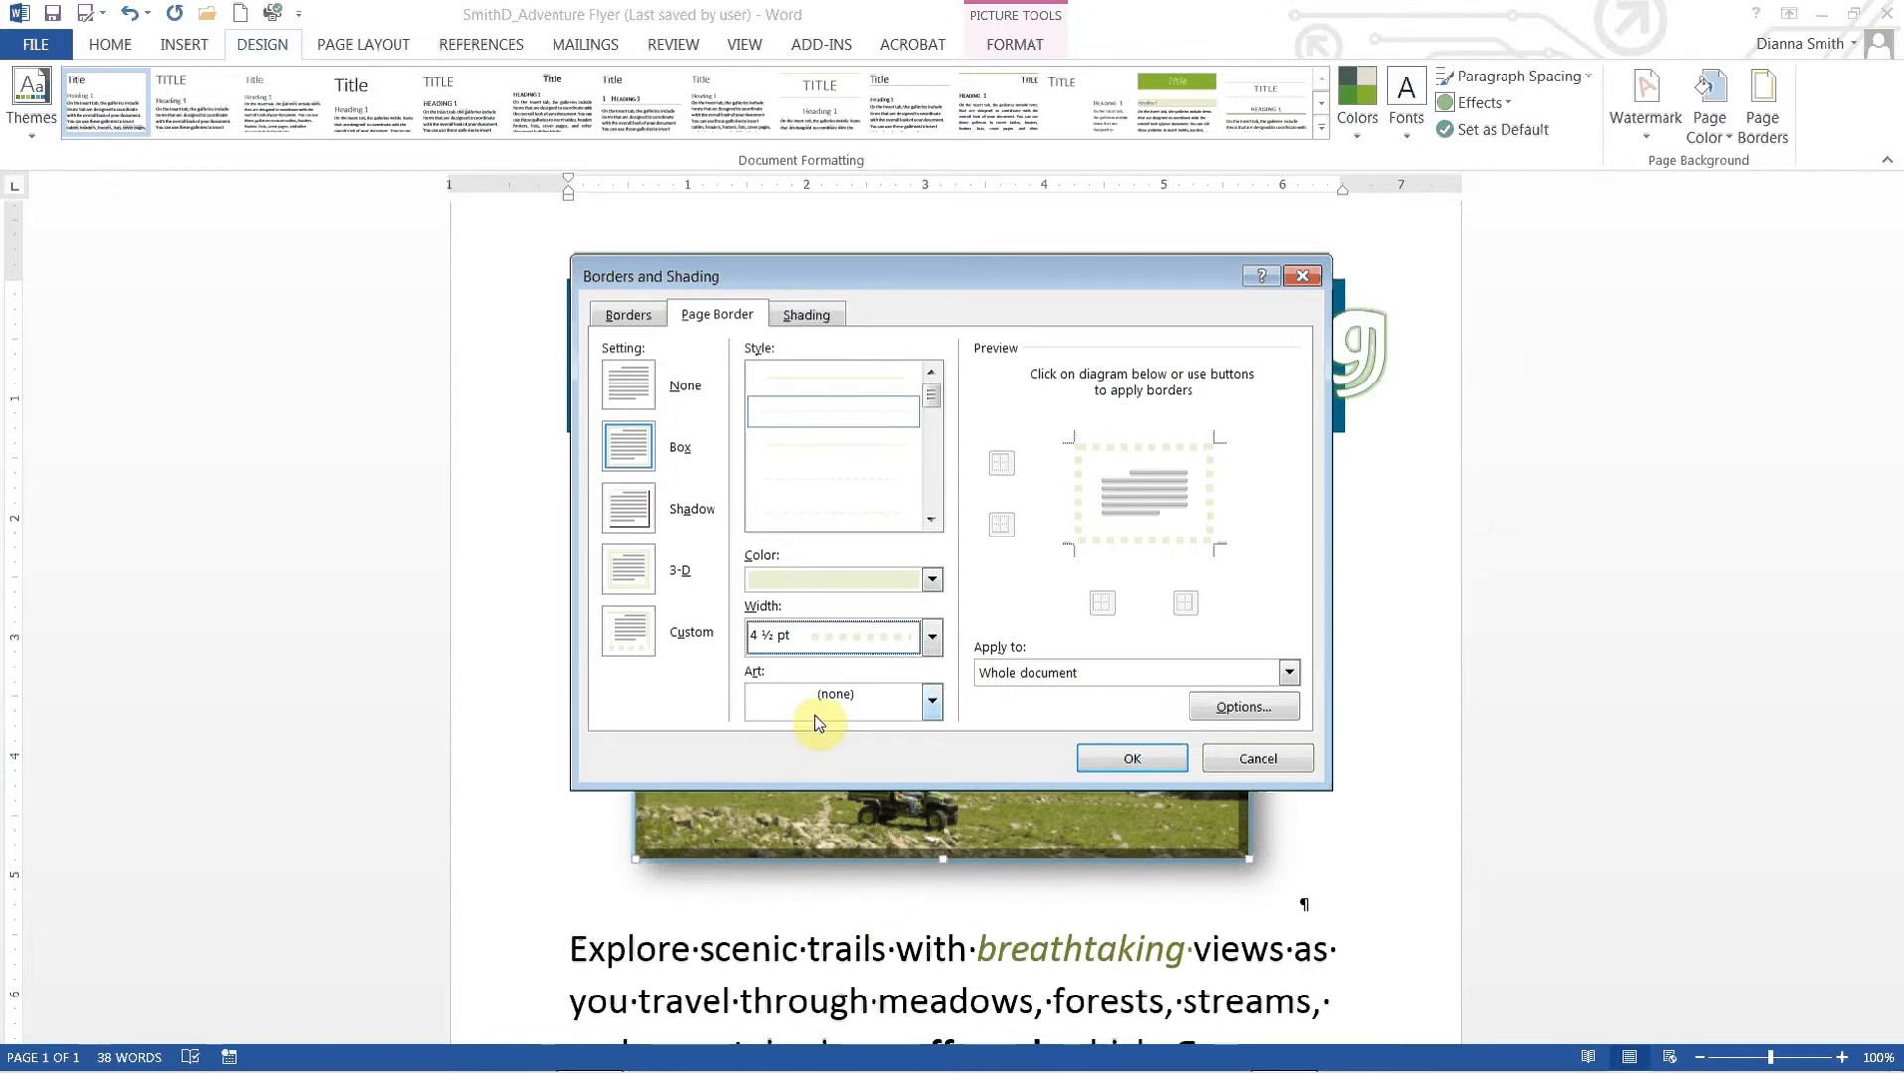
pyautogui.click(1124, 759)
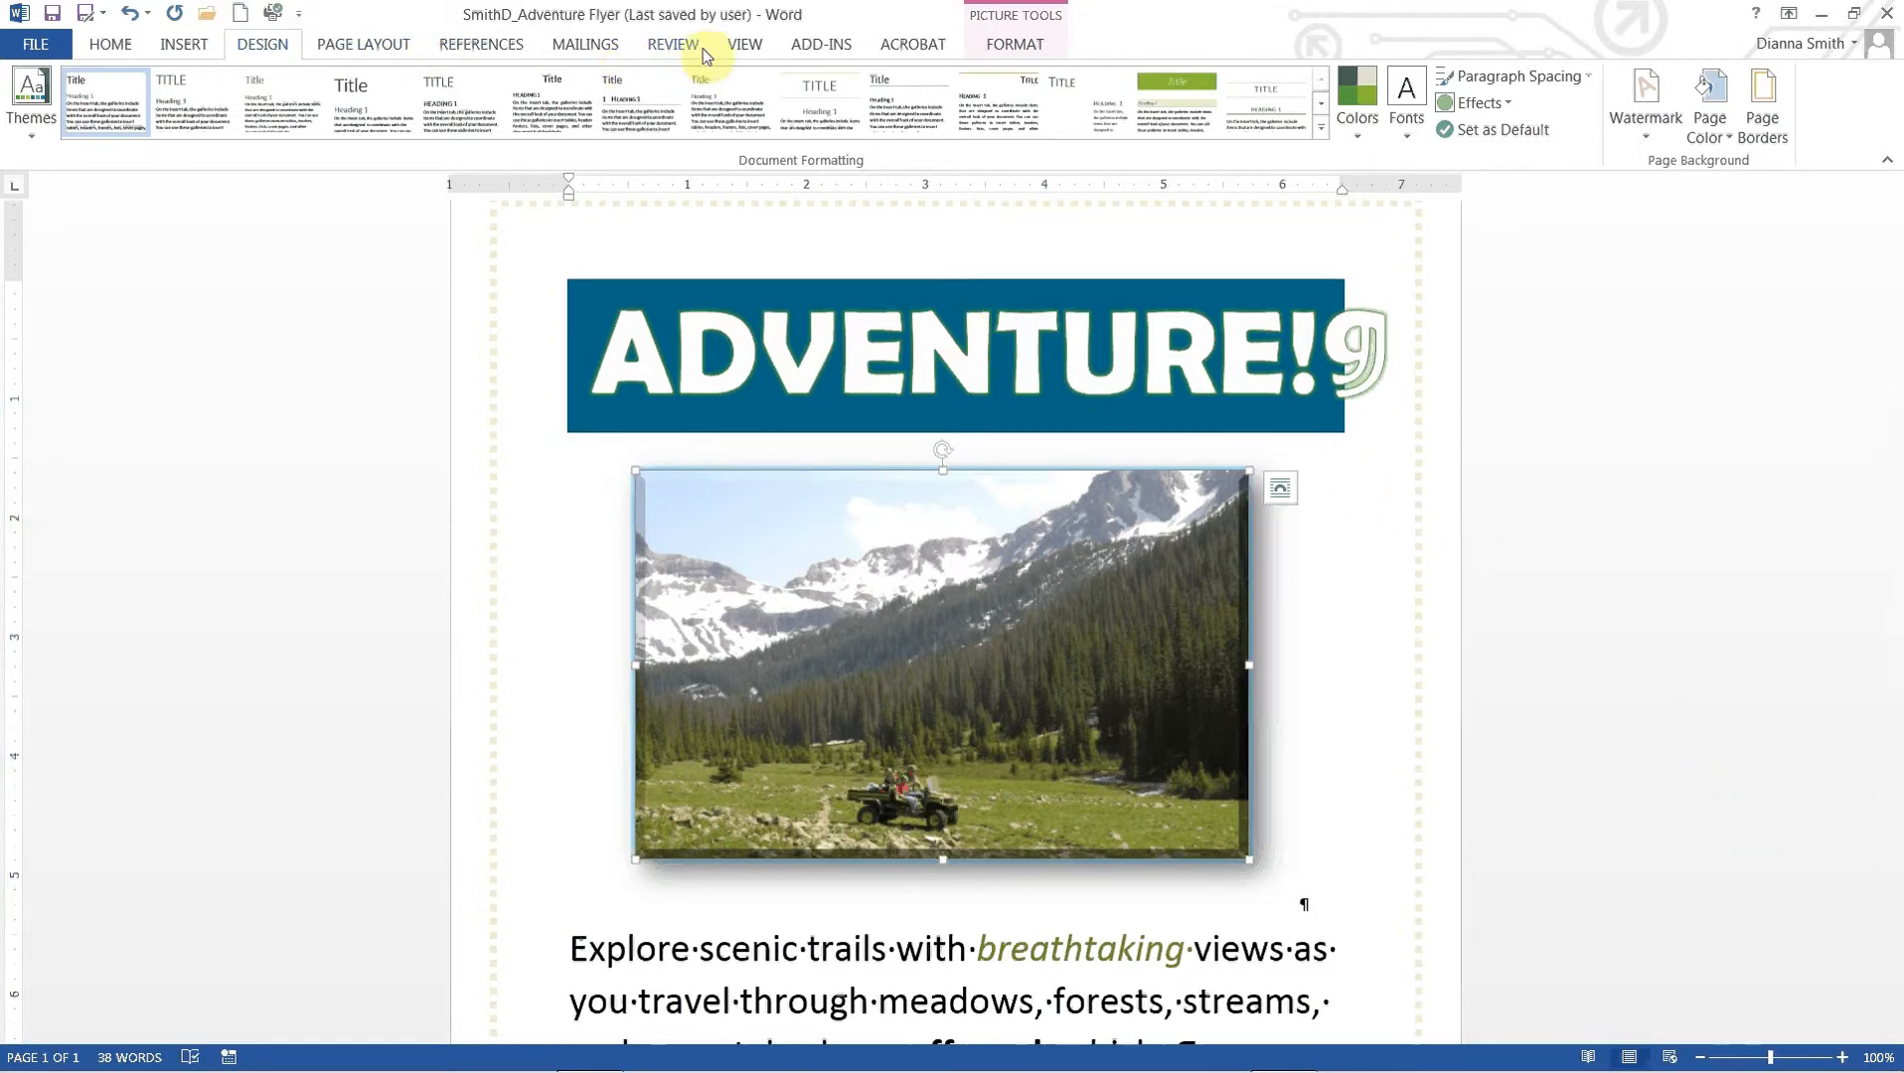
# Set the spacing after the ADVENTURE! heading paragraph to 12 pt
pyautogui.click(745, 48)
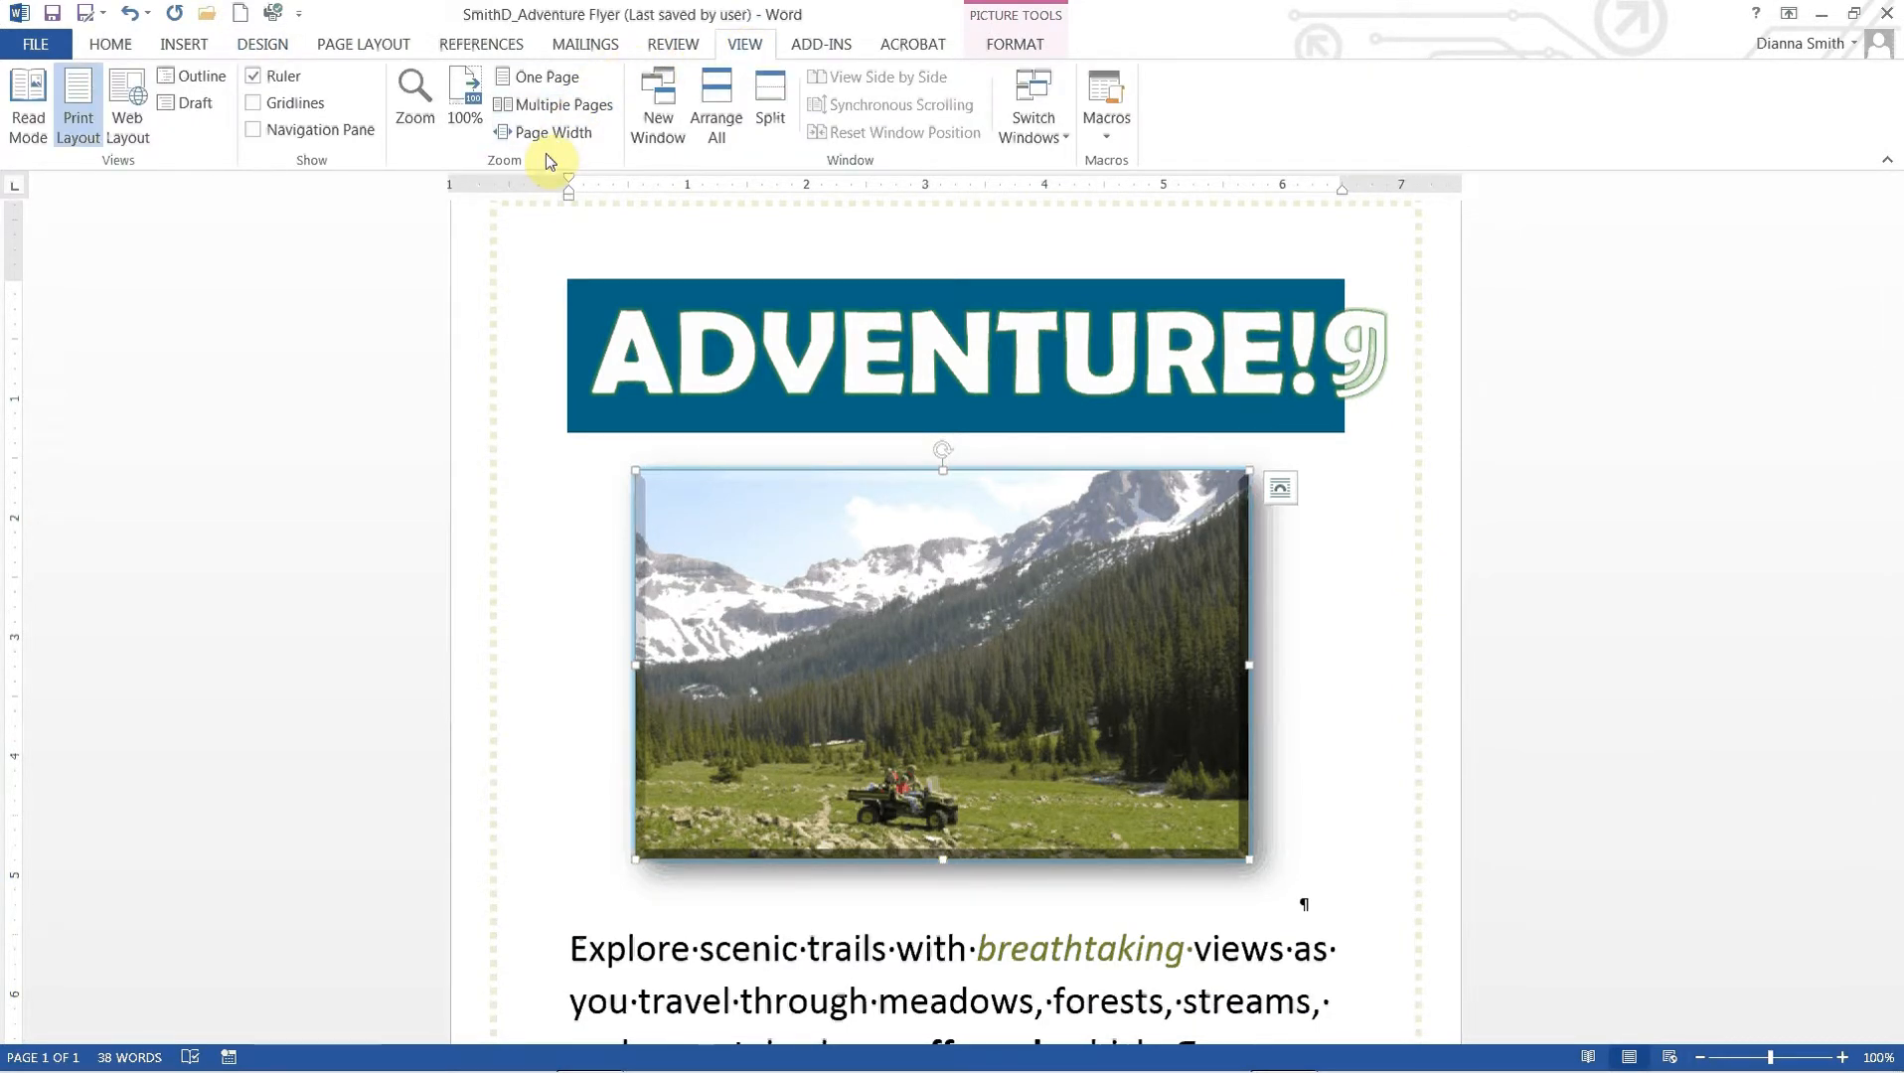
pyautogui.click(555, 95)
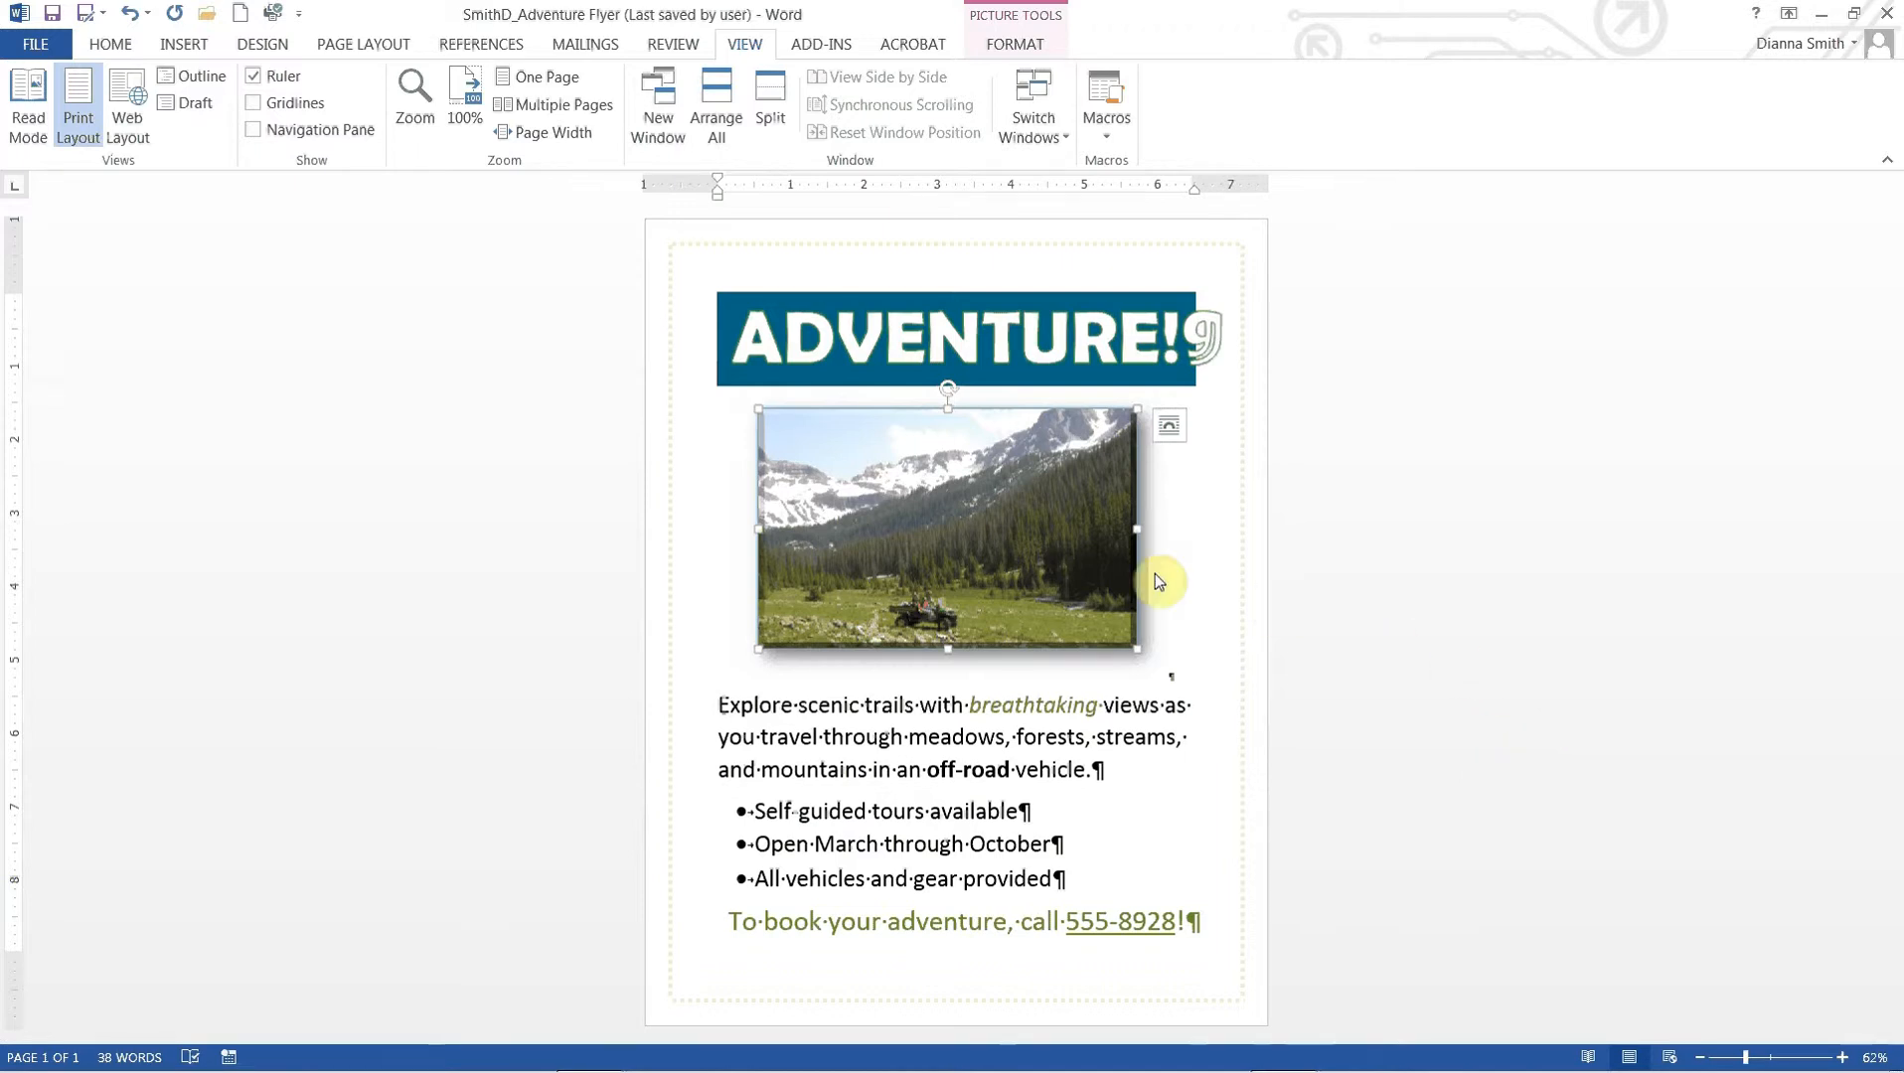
pyautogui.click(951, 339)
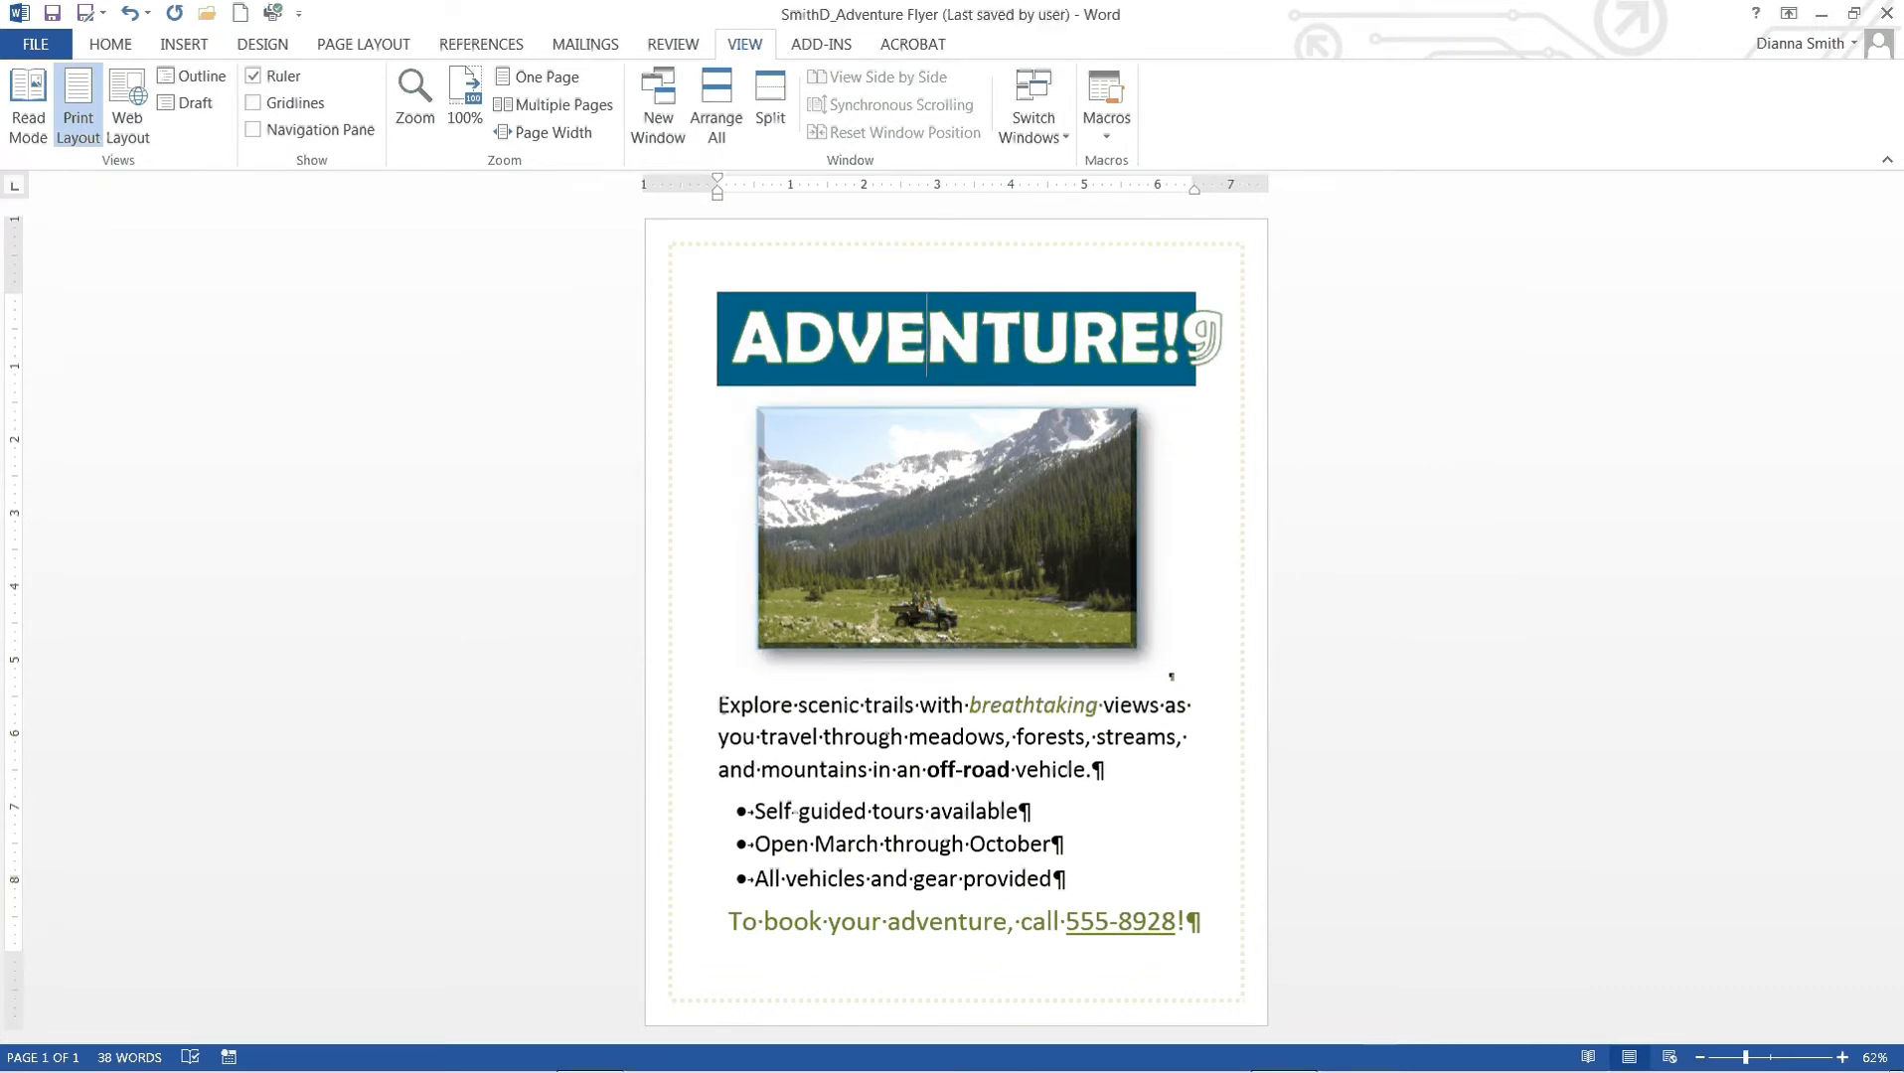
pyautogui.click(355, 50)
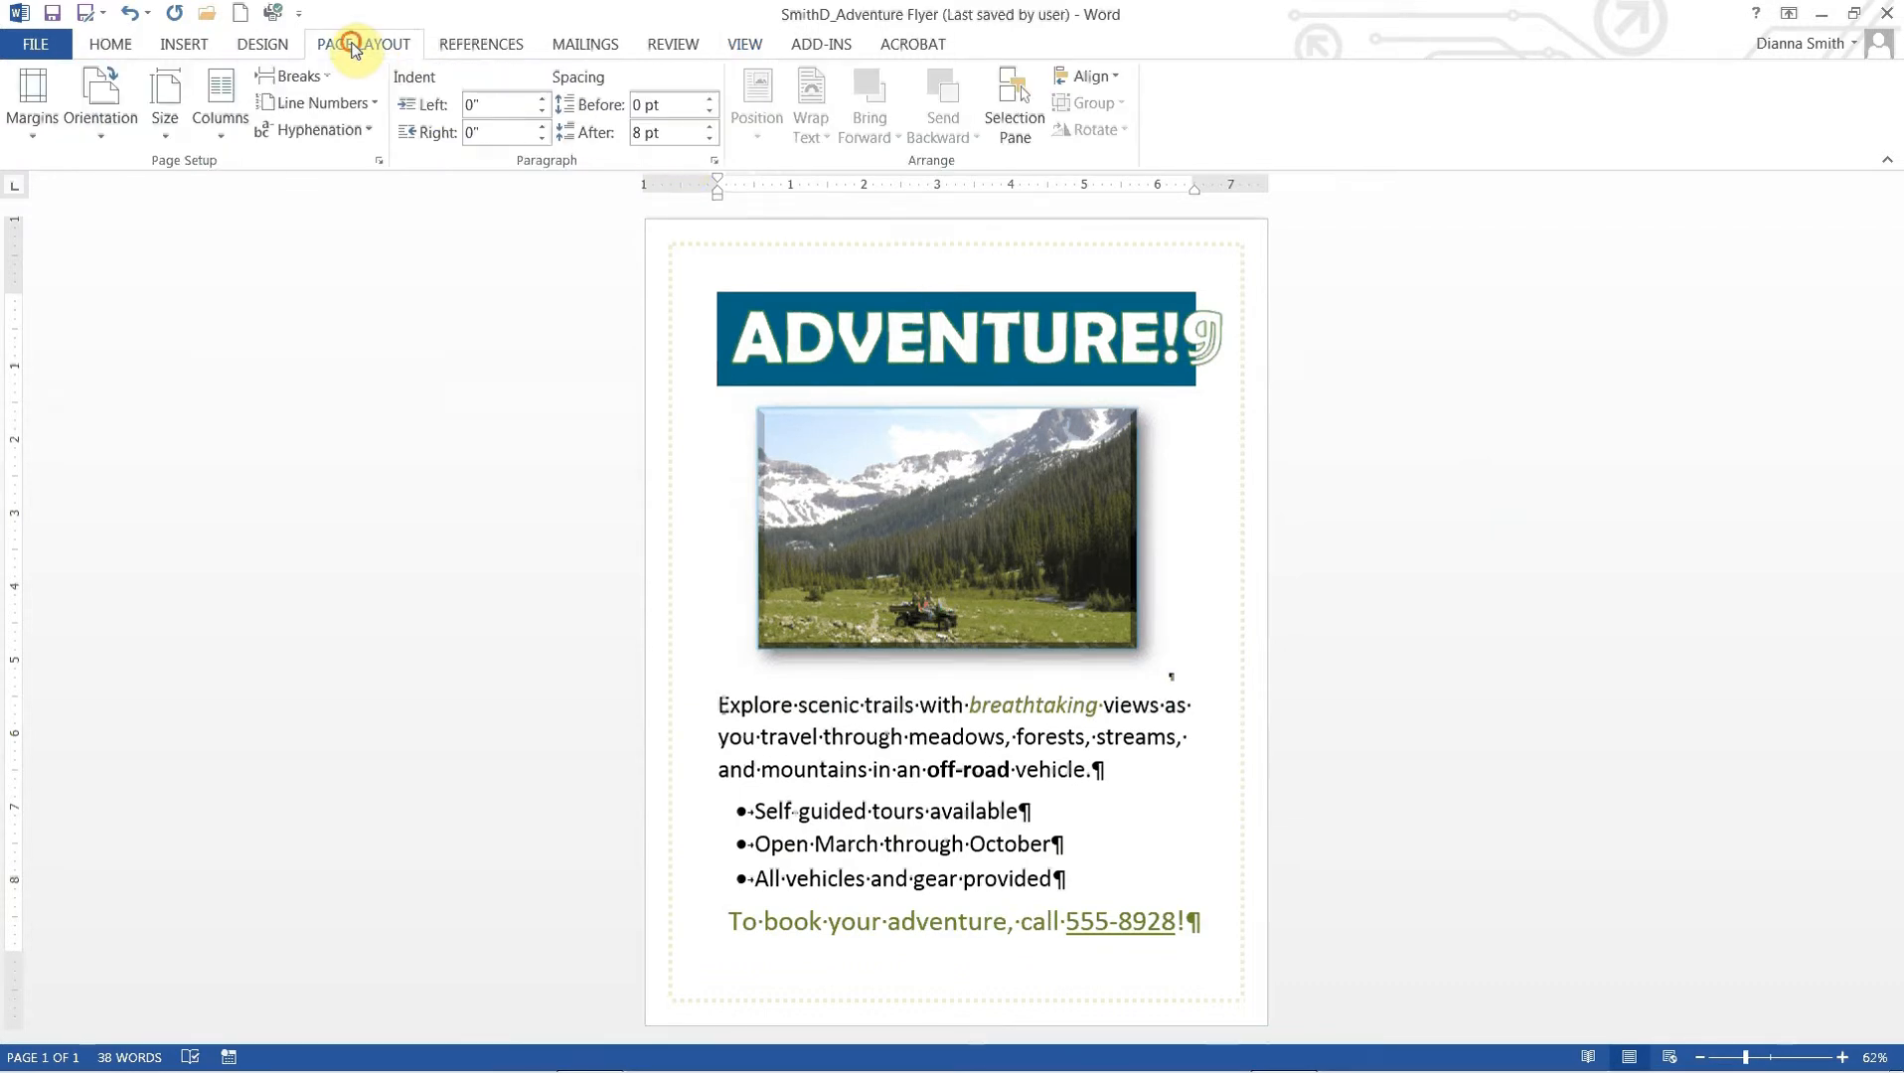
pyautogui.click(679, 132)
pyautogui.write('12')
pyautogui.click(677, 106)
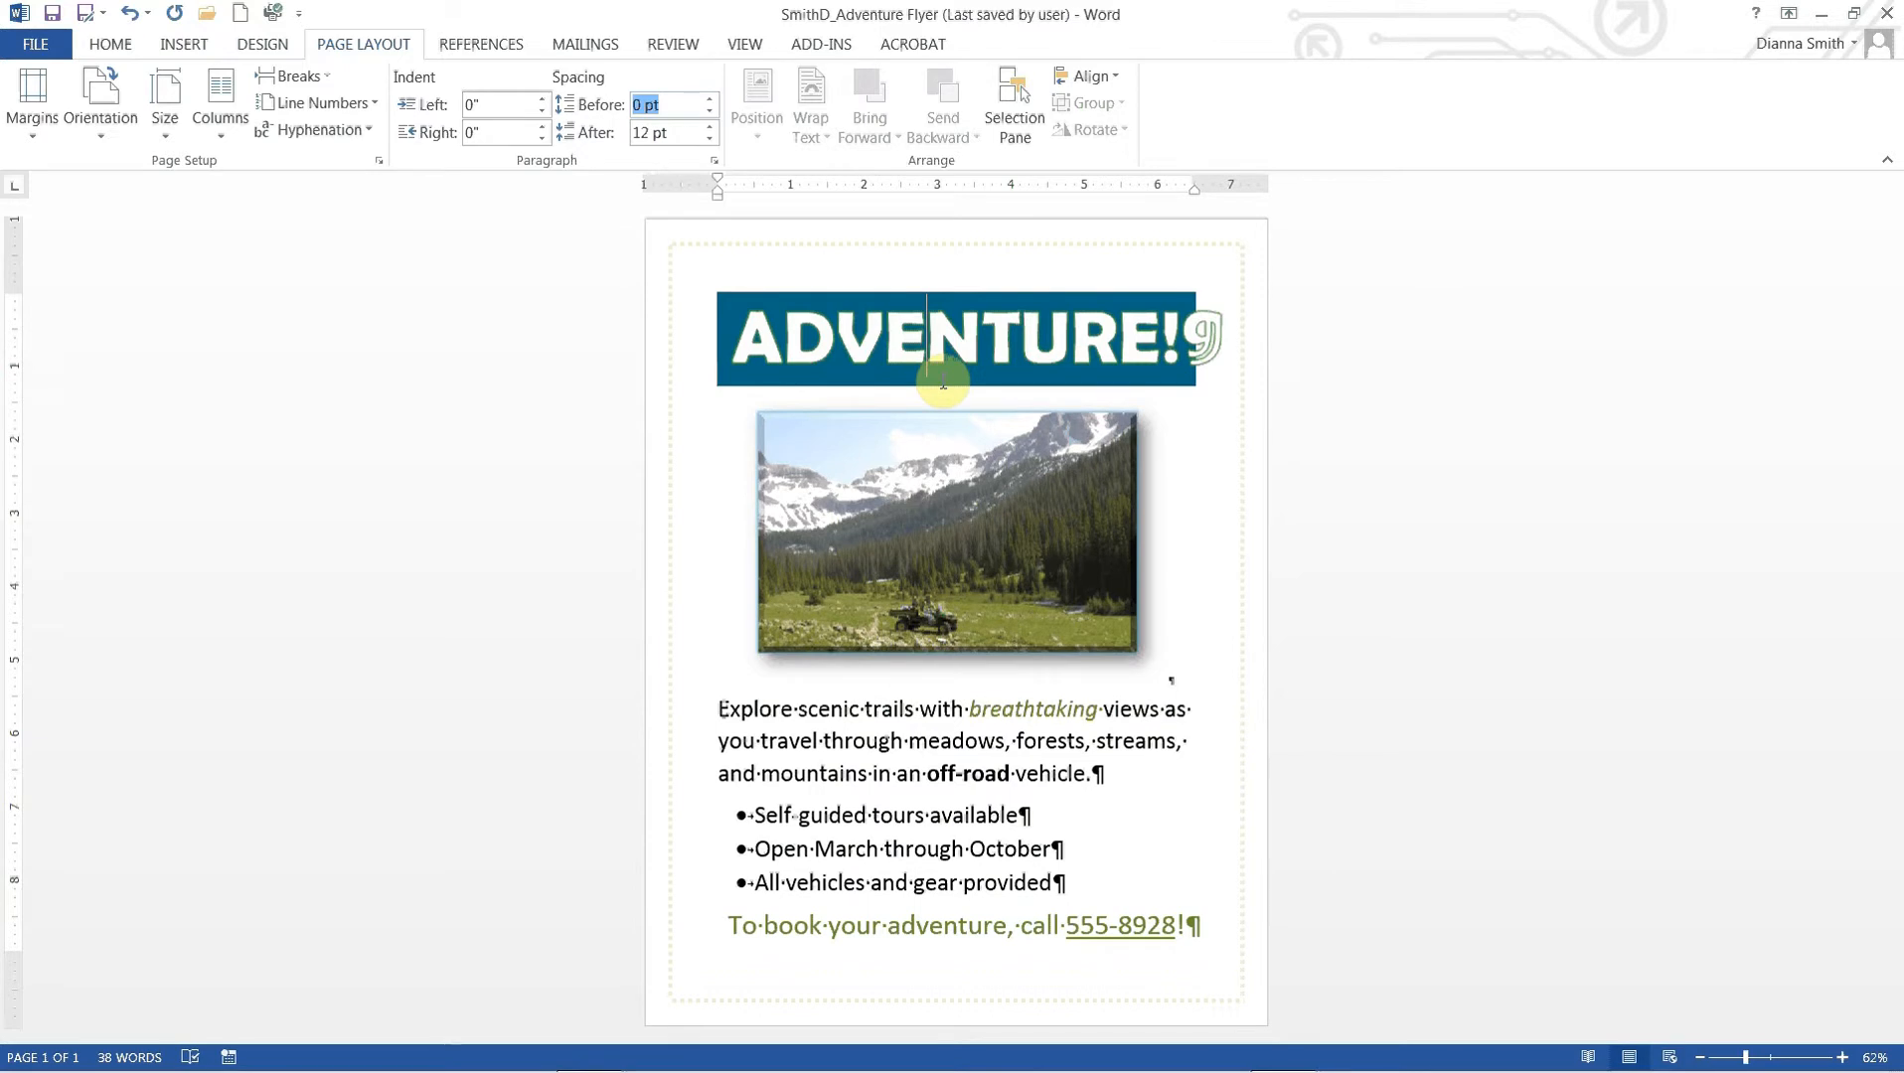
# Set the spacing before the closing "To book your adventure" paragraph to 12 pt
pyautogui.click(885, 925)
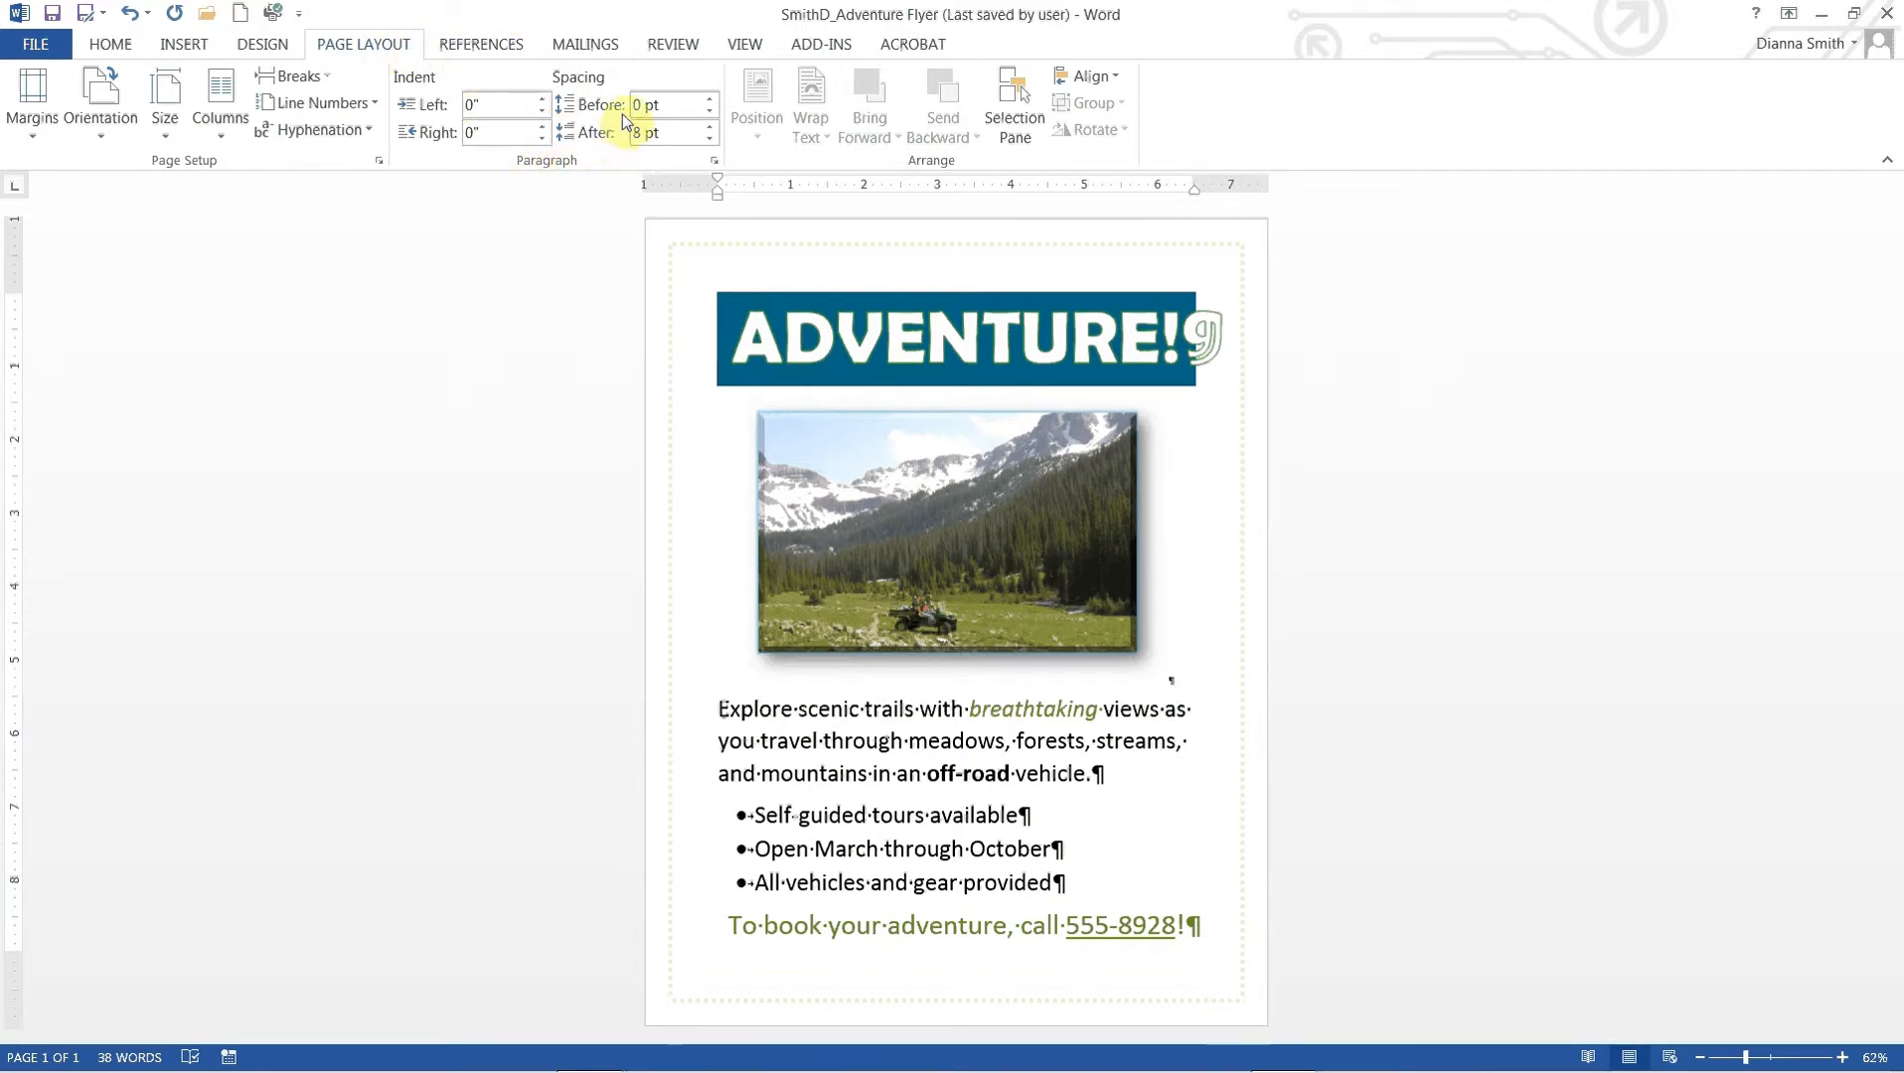
pyautogui.click(685, 104)
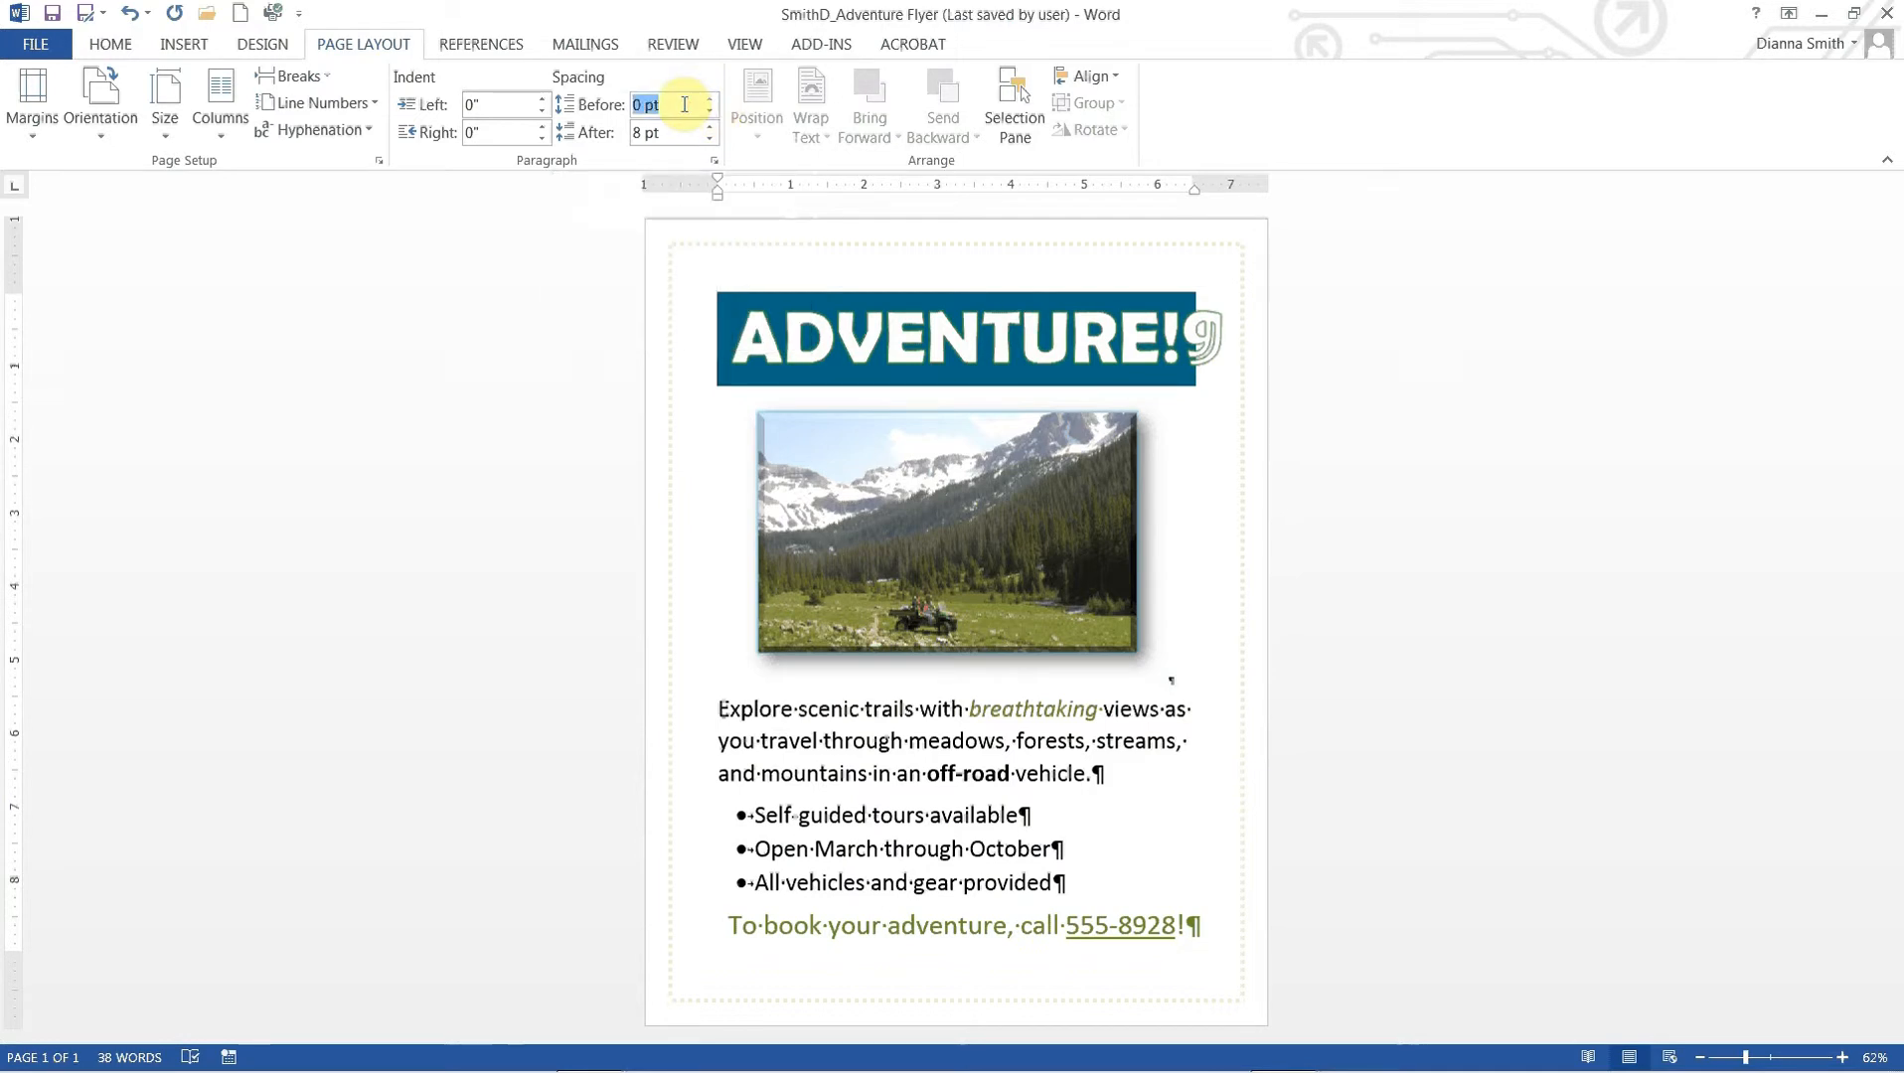
pyautogui.write('12')
pyautogui.press('Return')
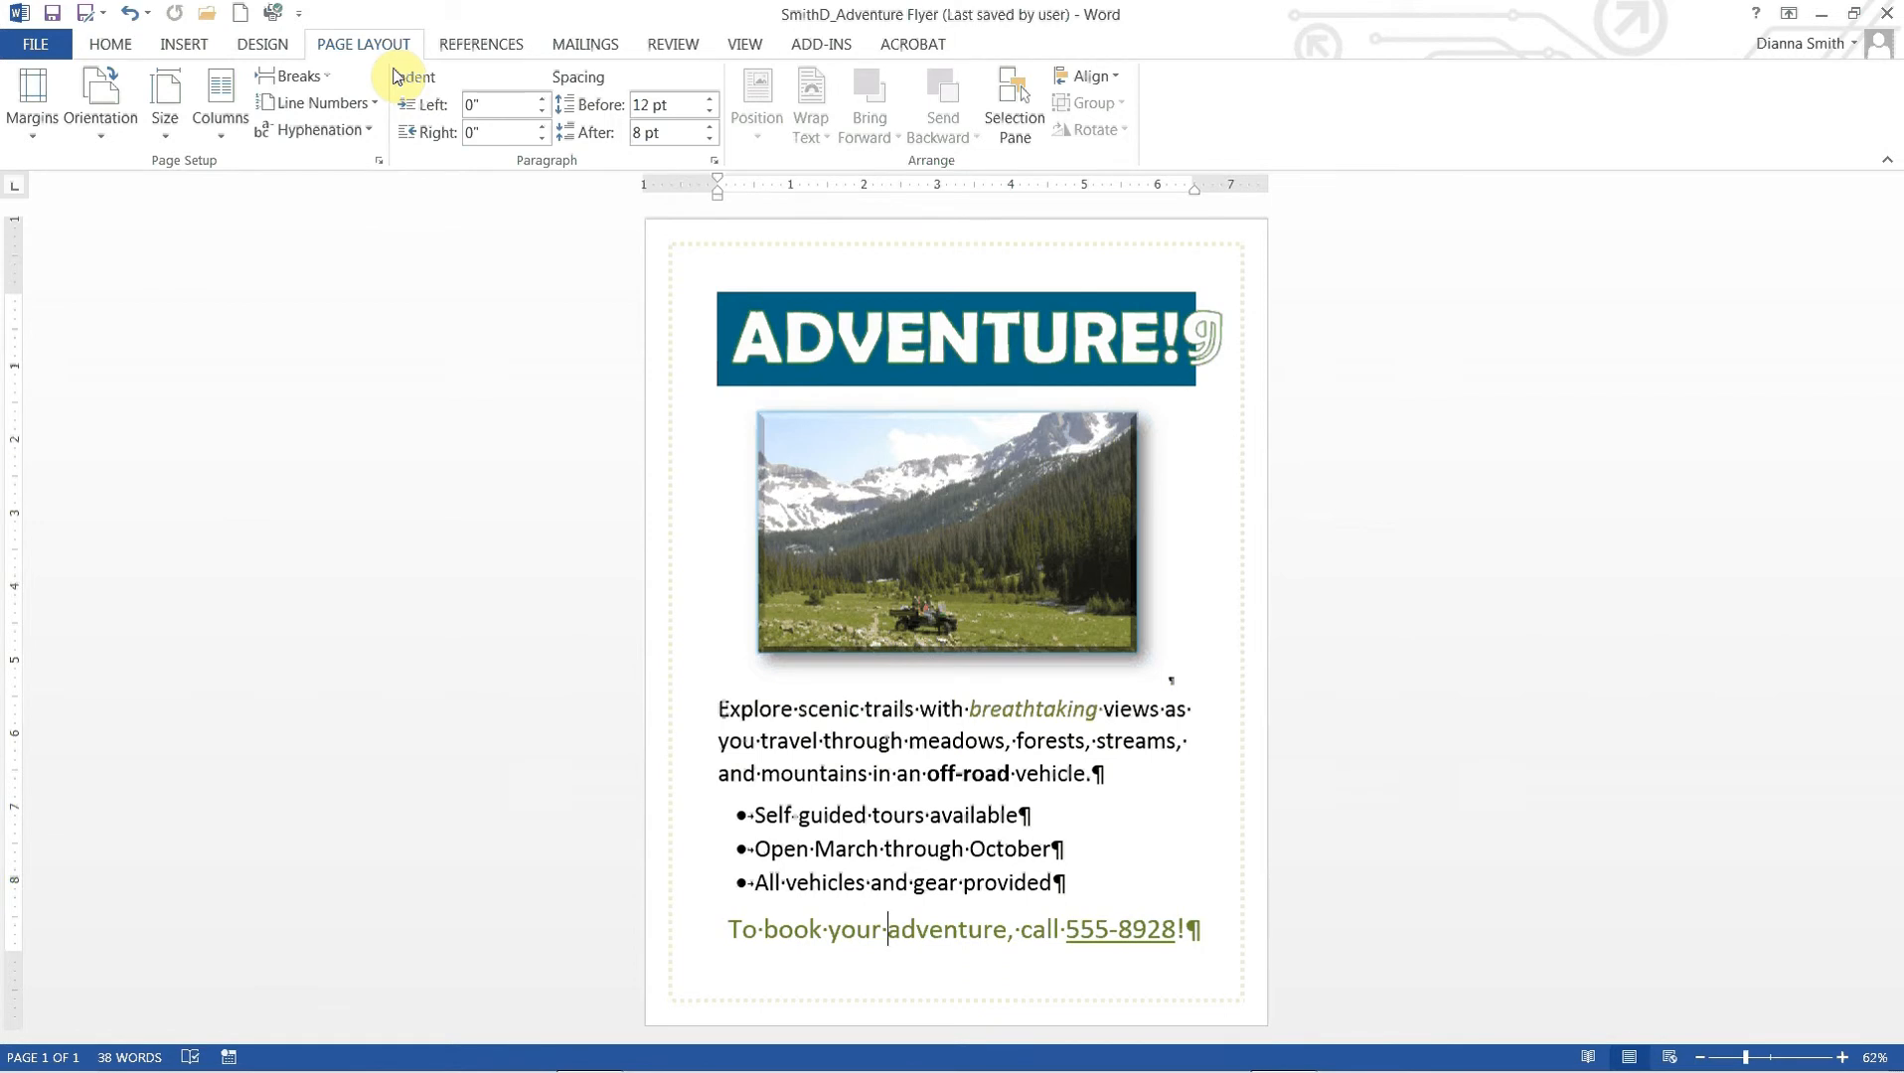
# Set the page's vertical alignment to Center for the whole document
pyautogui.click(381, 163)
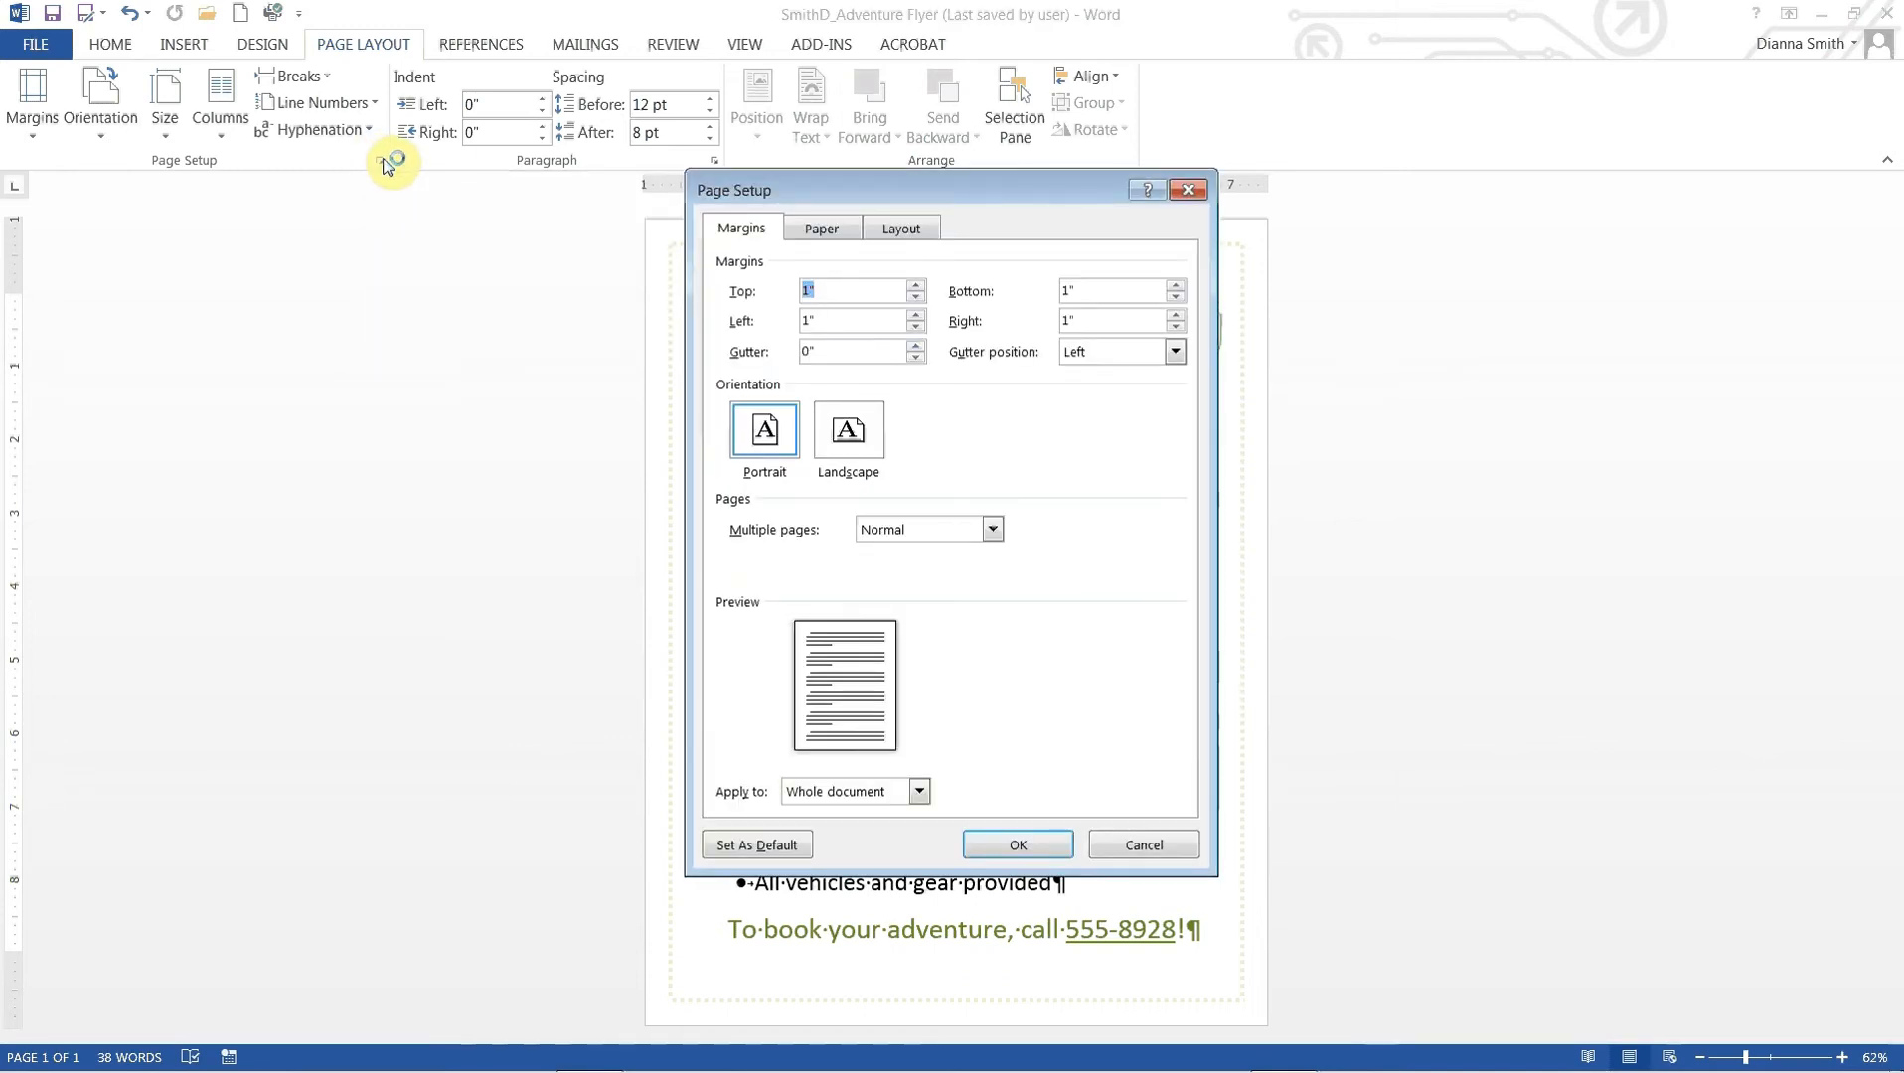
pyautogui.click(920, 222)
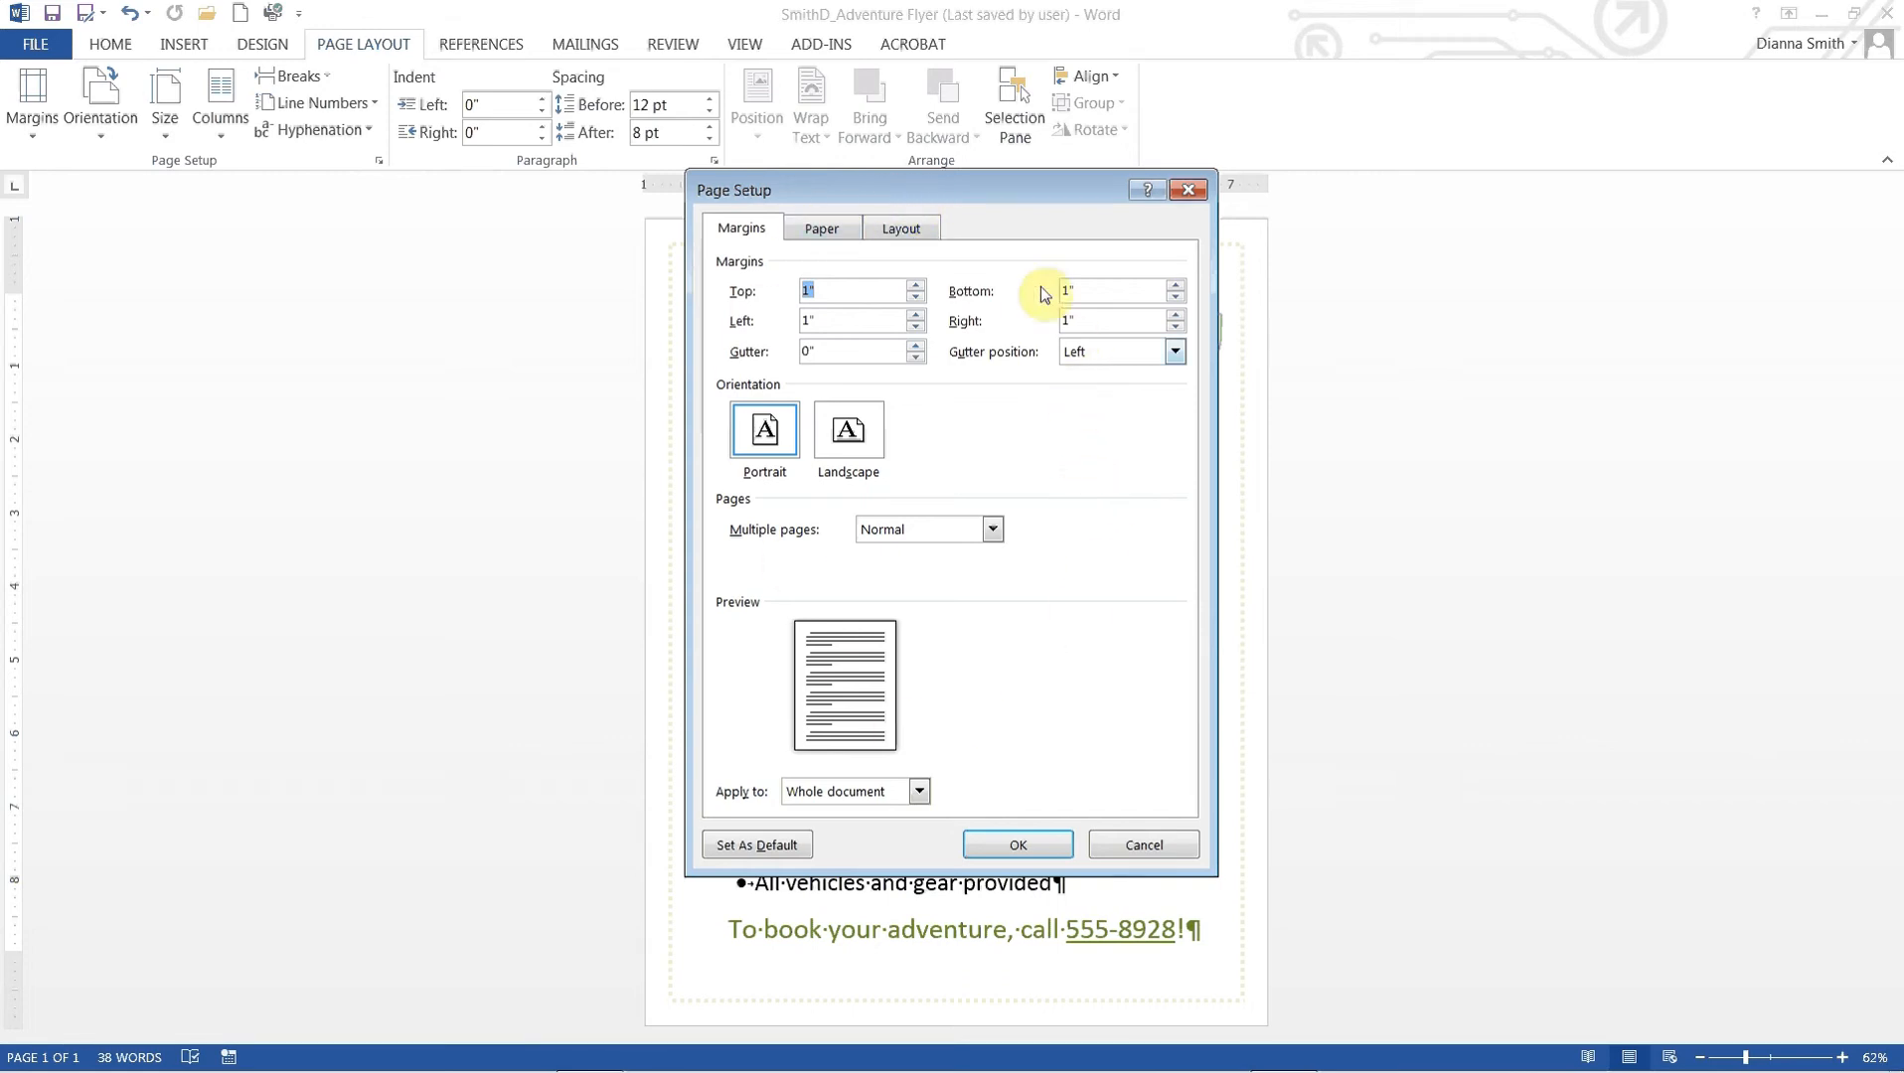
pyautogui.click(902, 229)
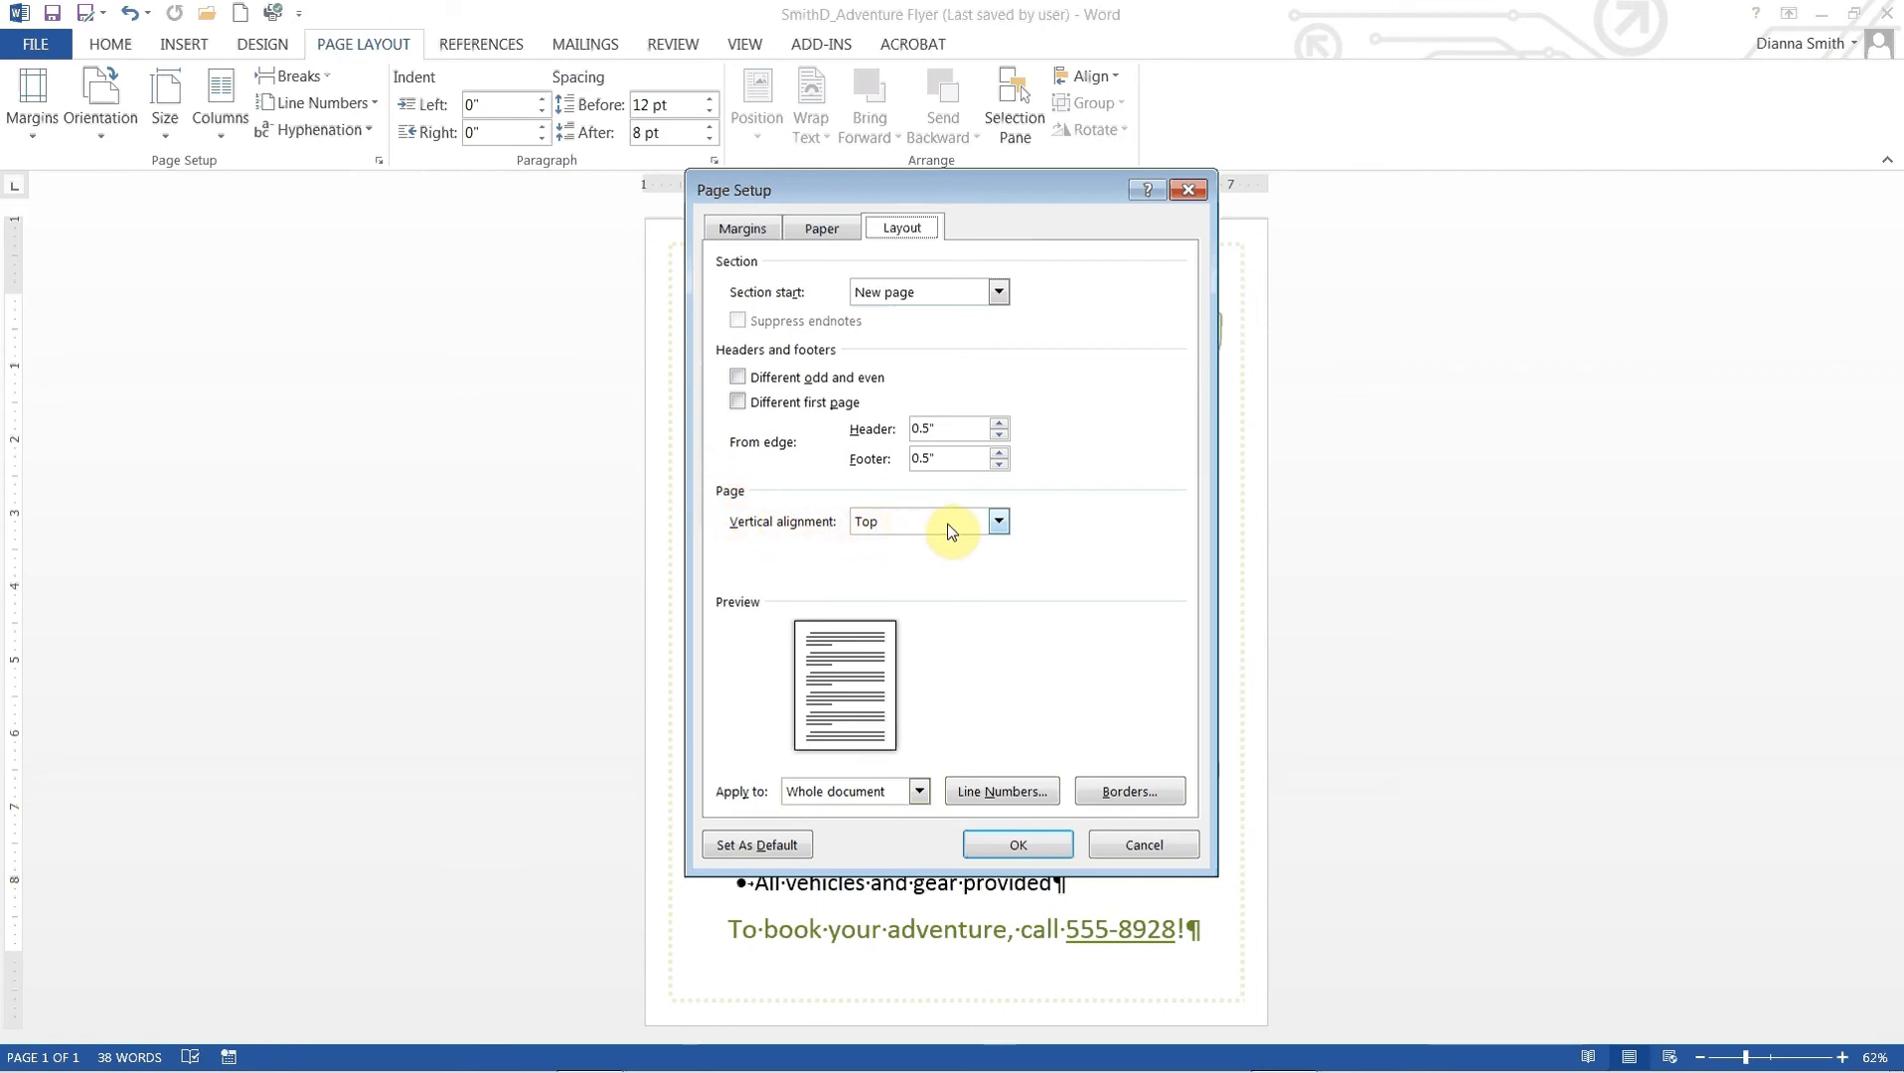
pyautogui.click(1000, 527)
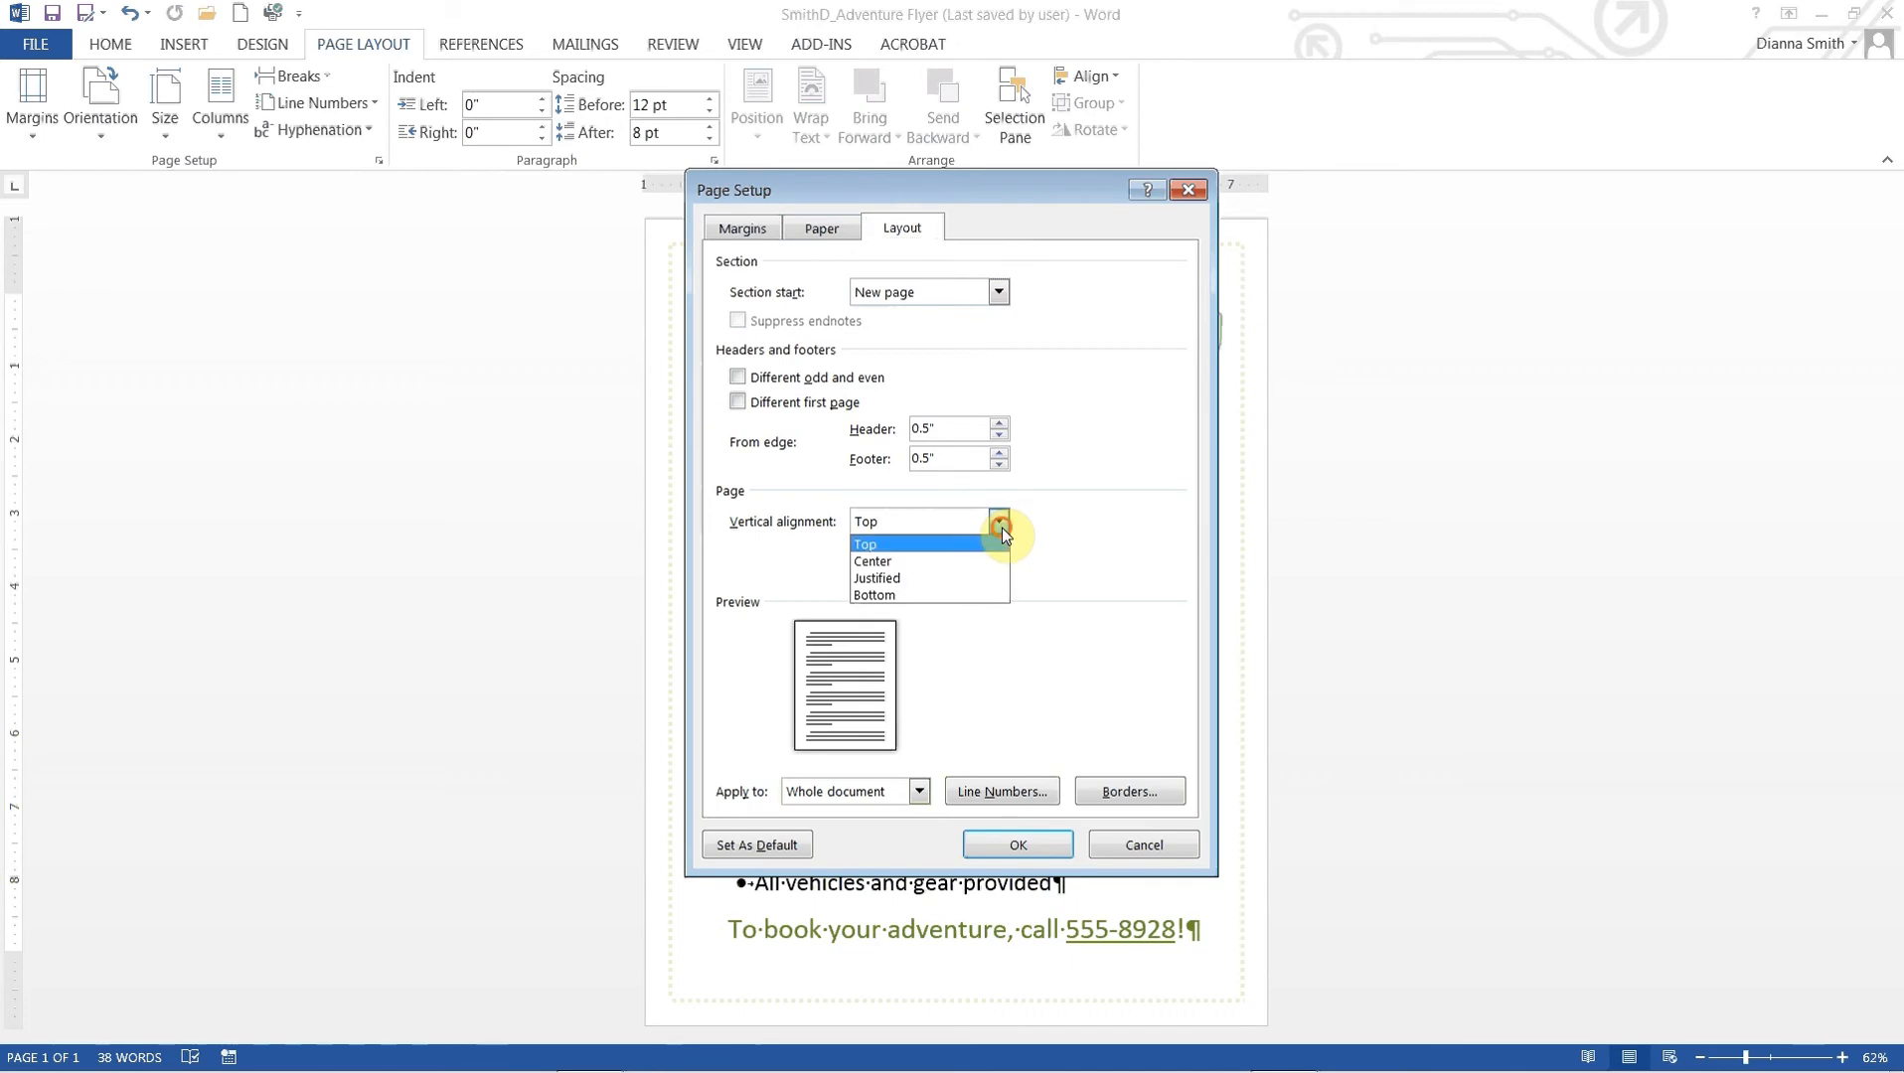
pyautogui.click(948, 562)
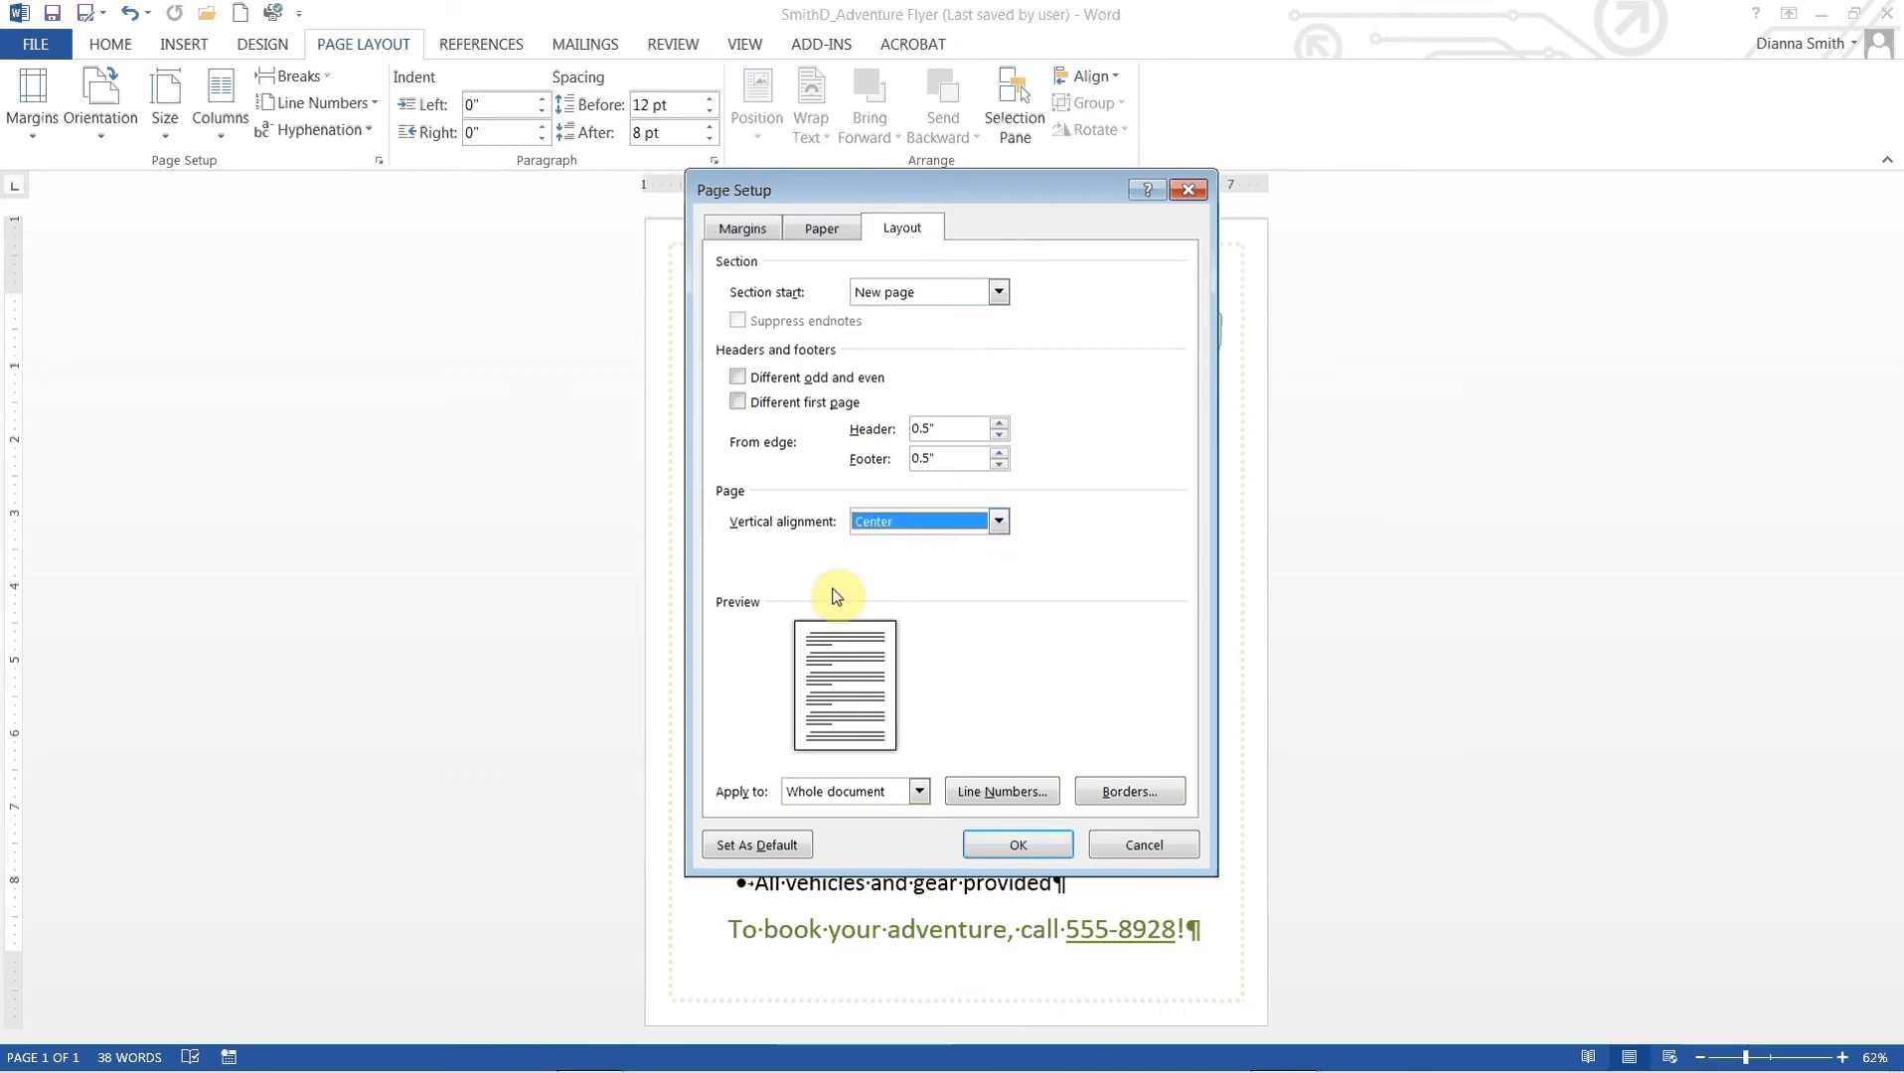
pyautogui.click(1002, 845)
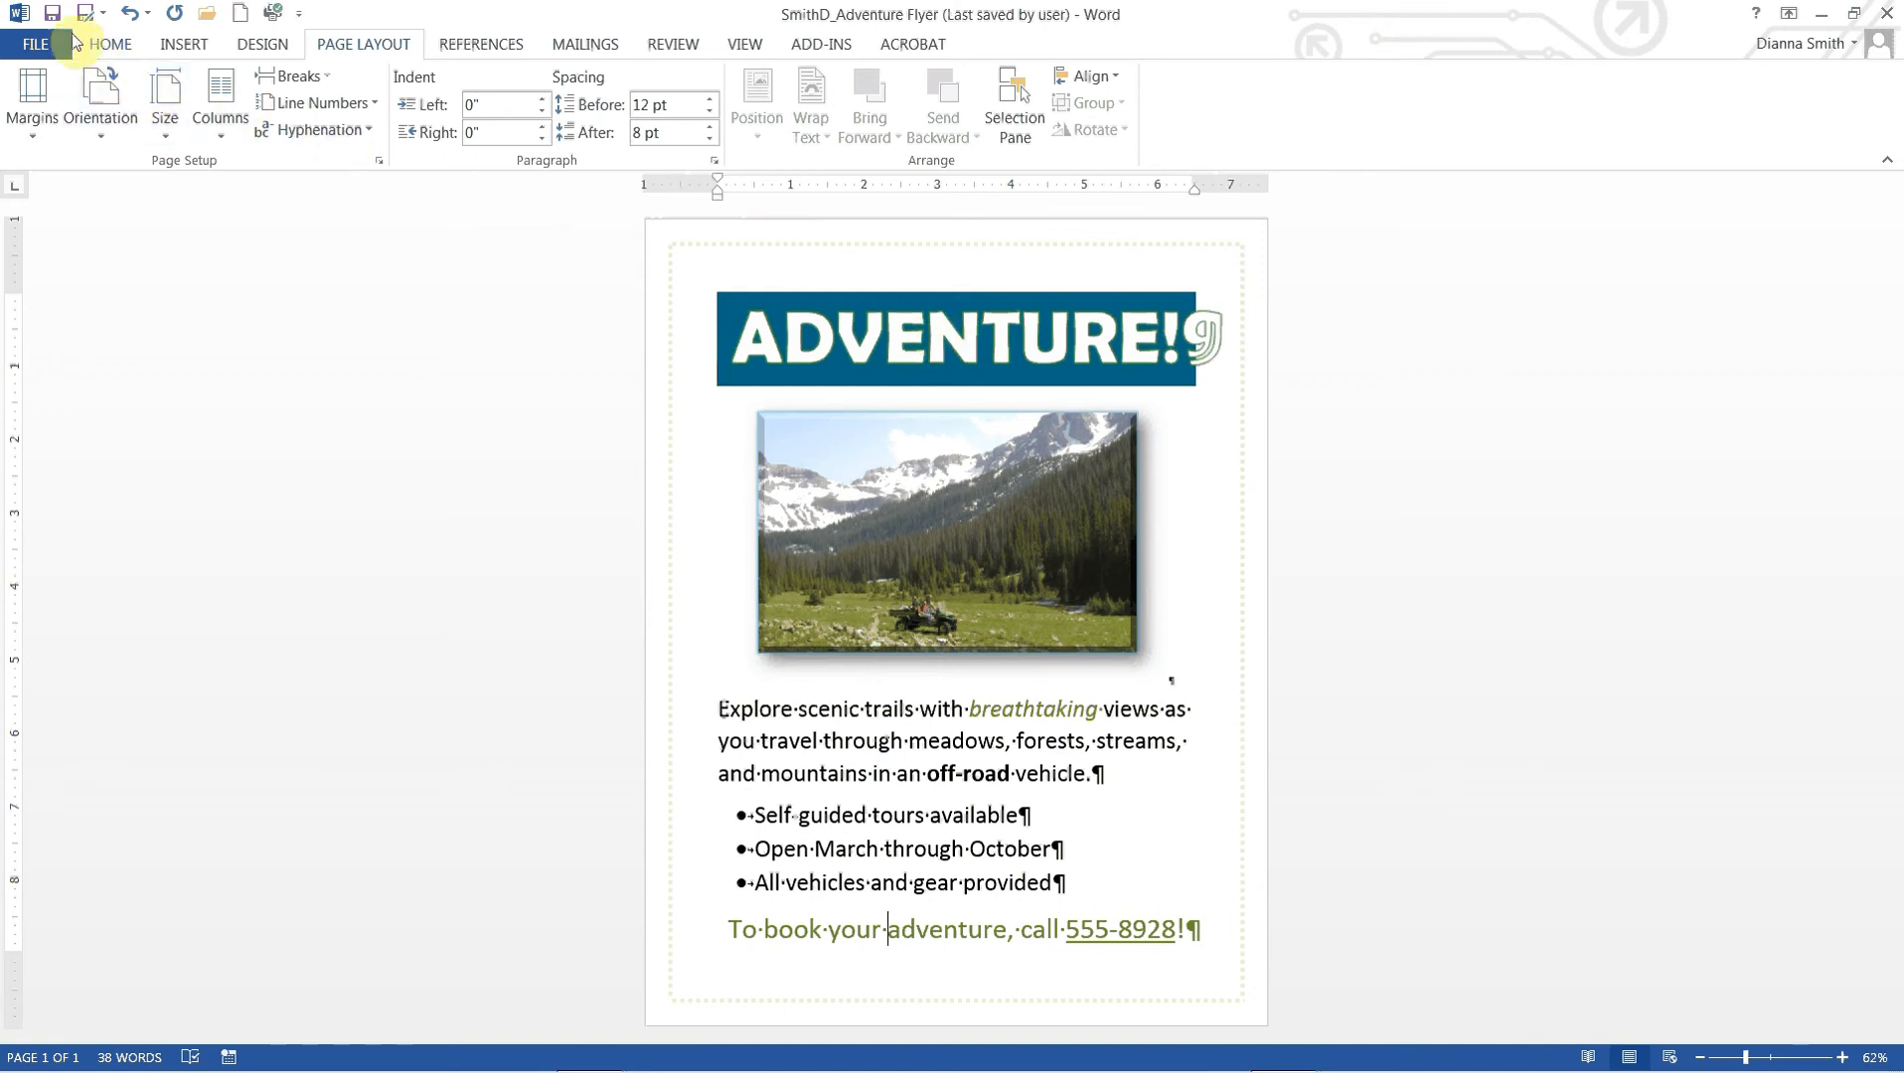
# Save the finished Adventure flyer and close the document
pyautogui.click(50, 14)
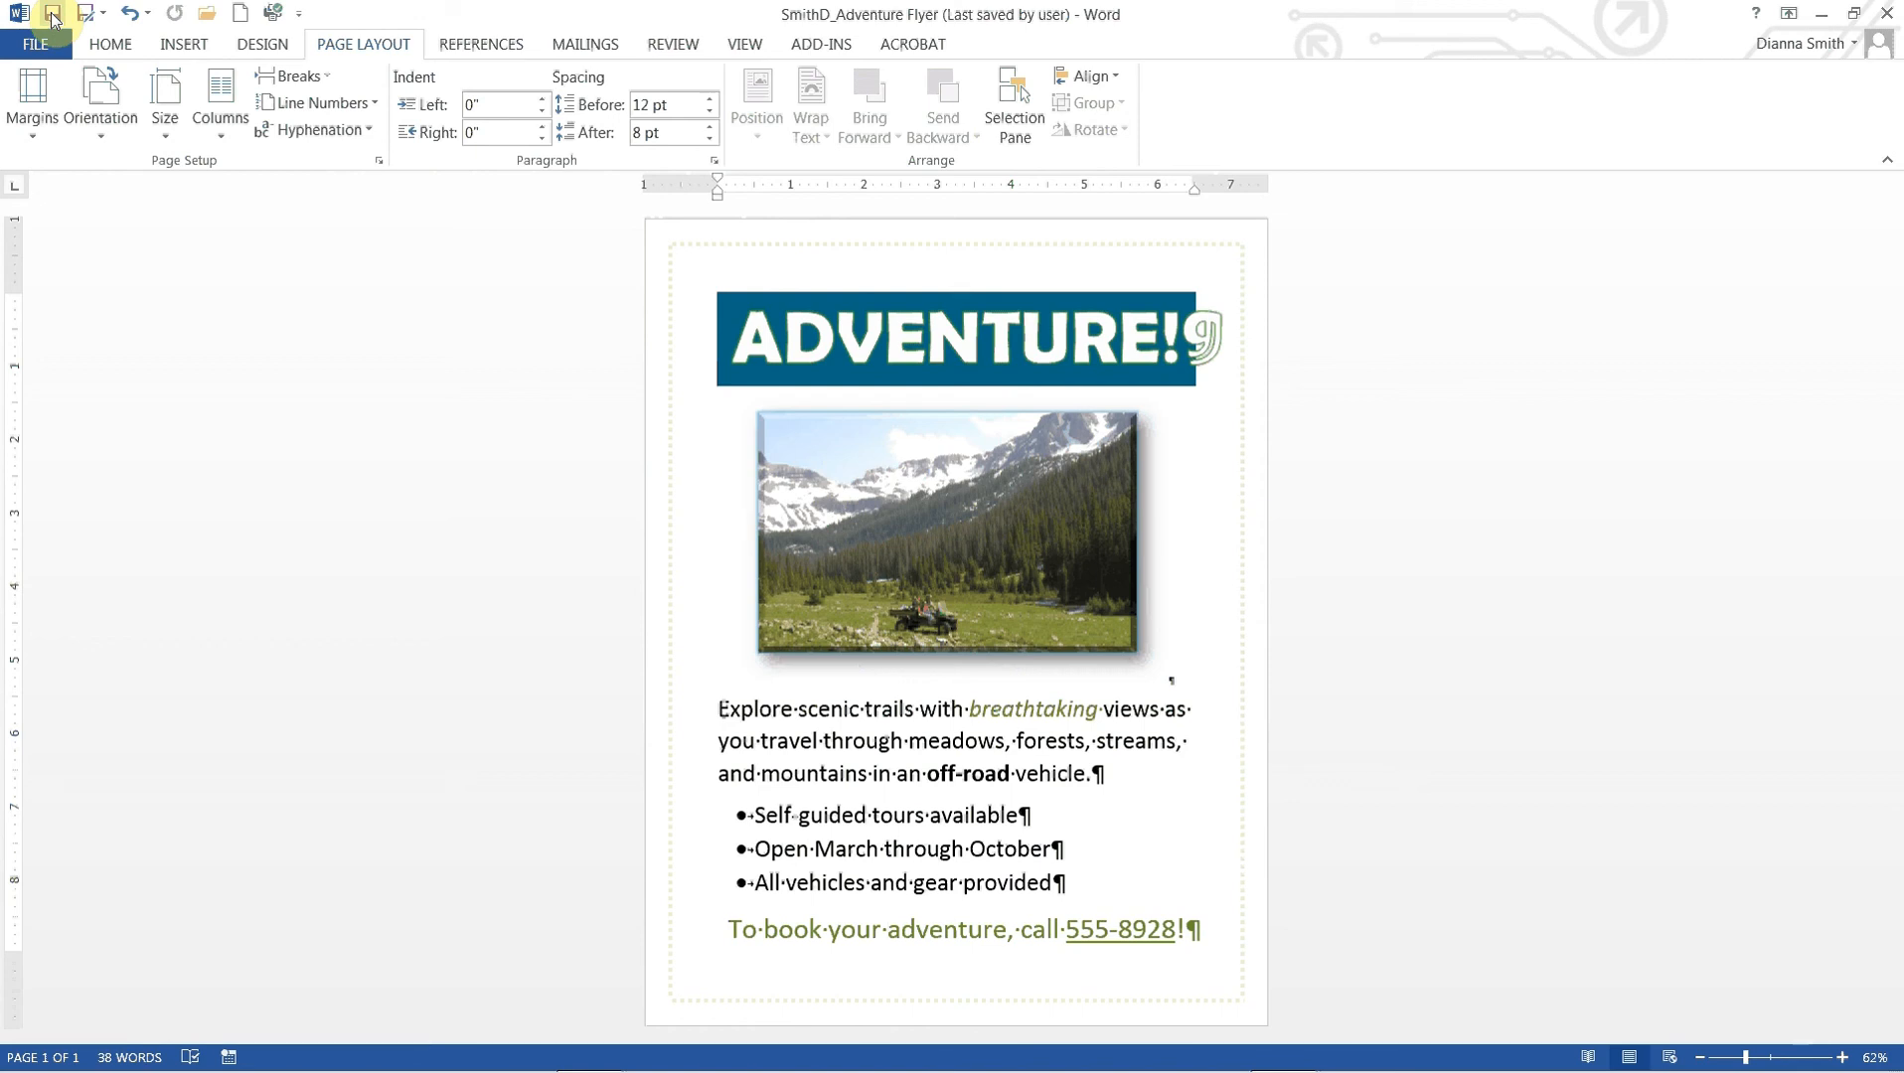
pyautogui.click(51, 14)
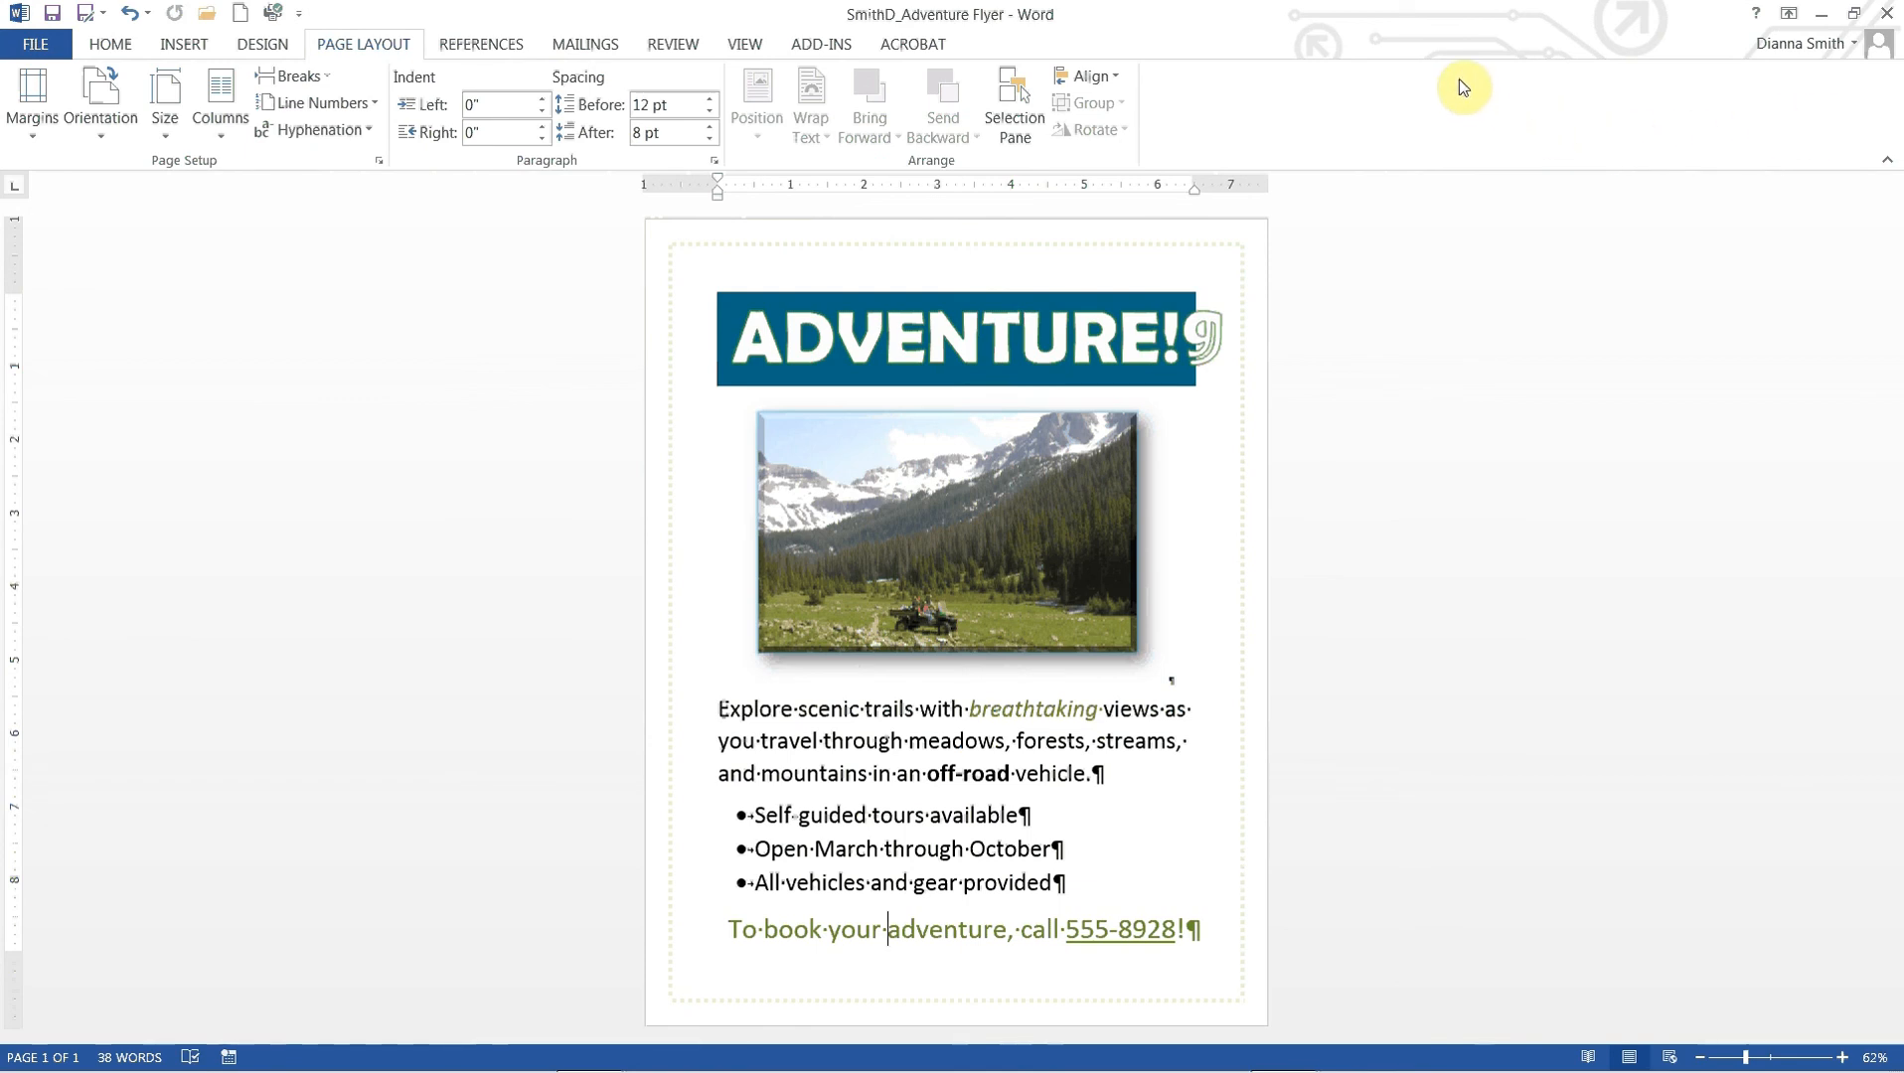
pyautogui.click(1887, 20)
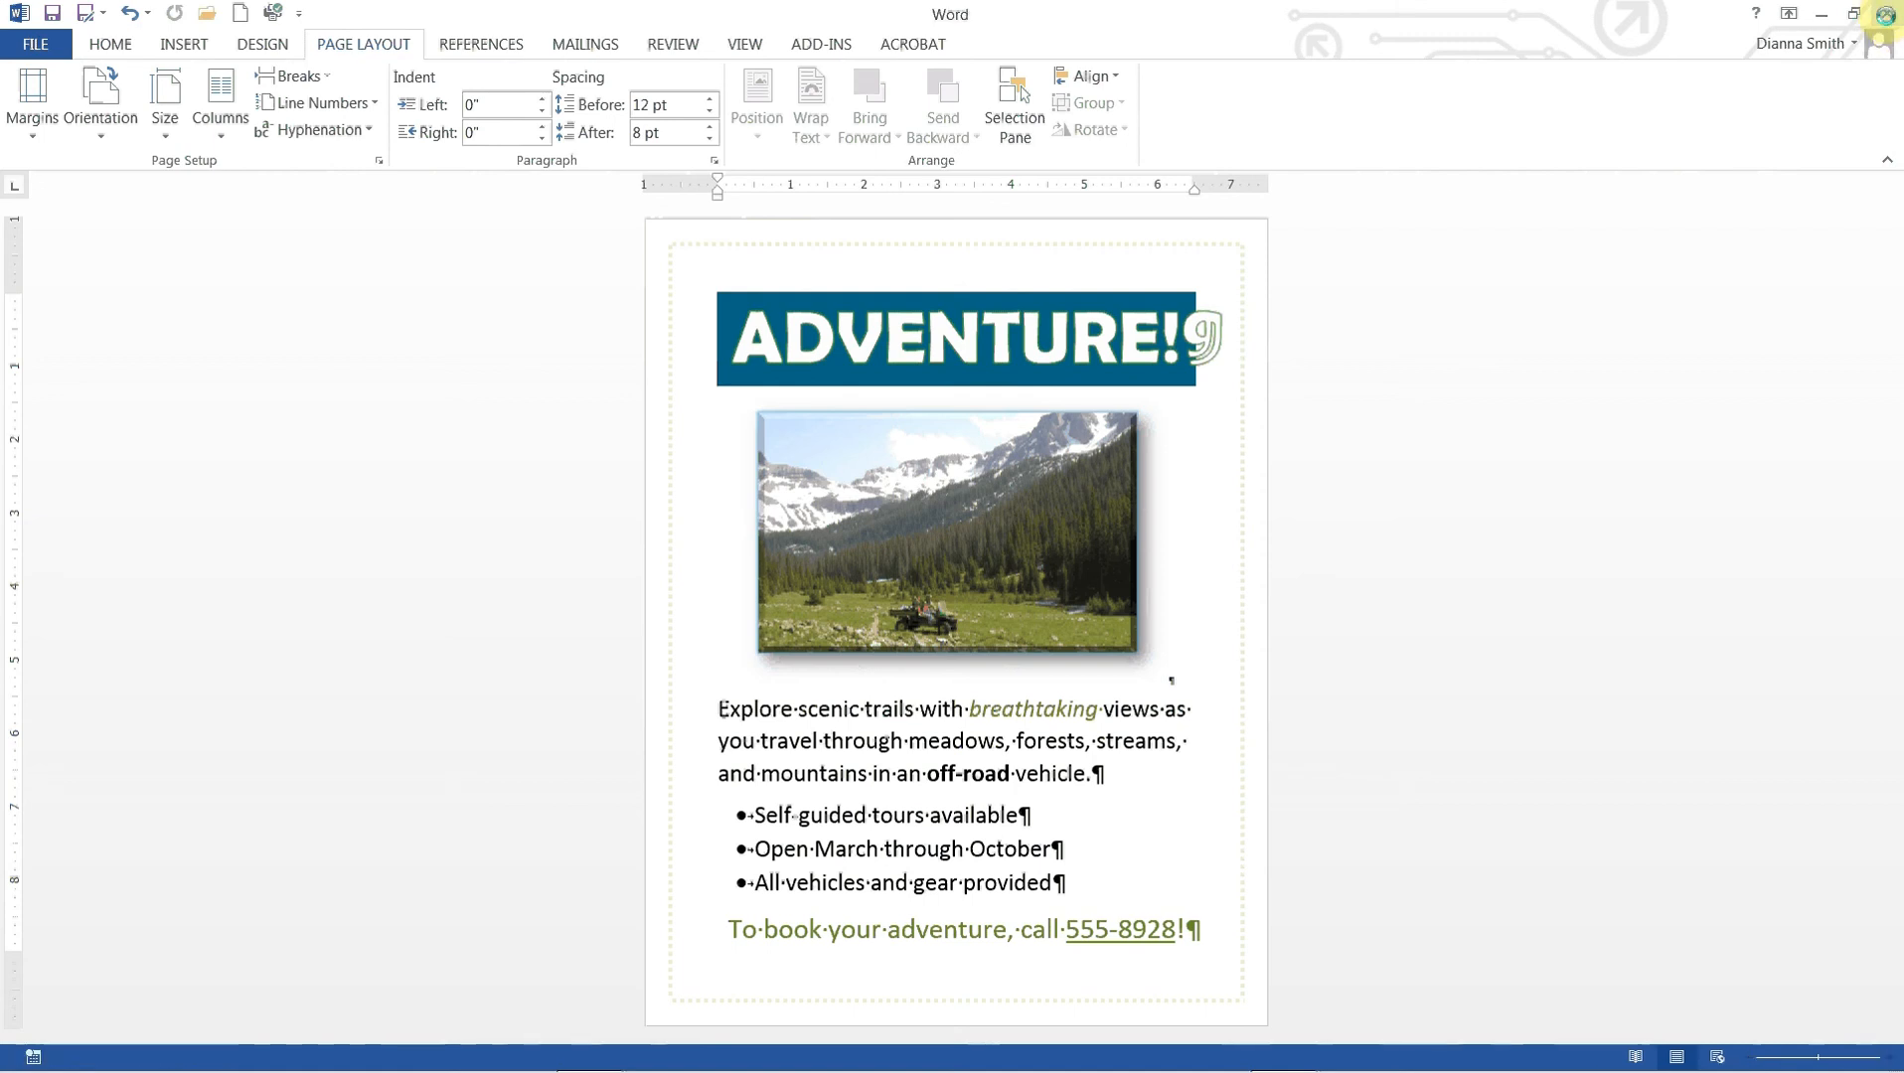